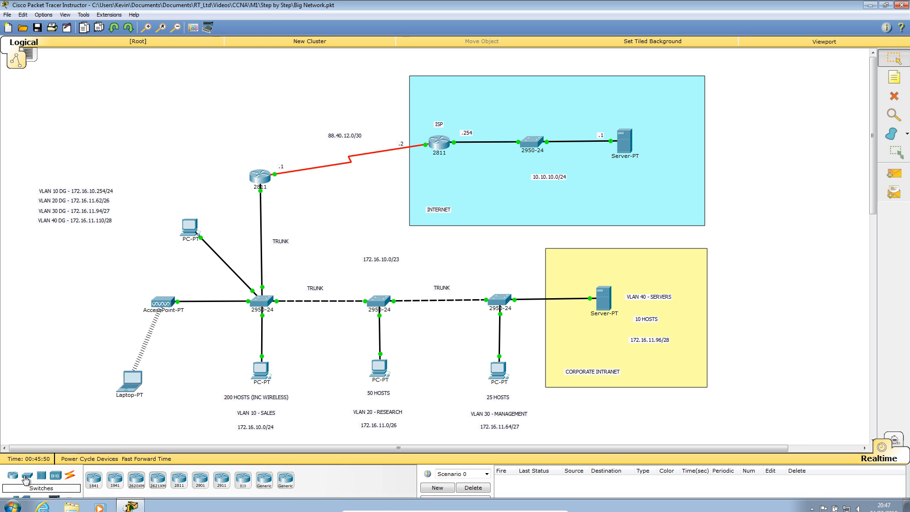
Step: Place a Generic PC in the empty top-left area of the topology
click(13, 500)
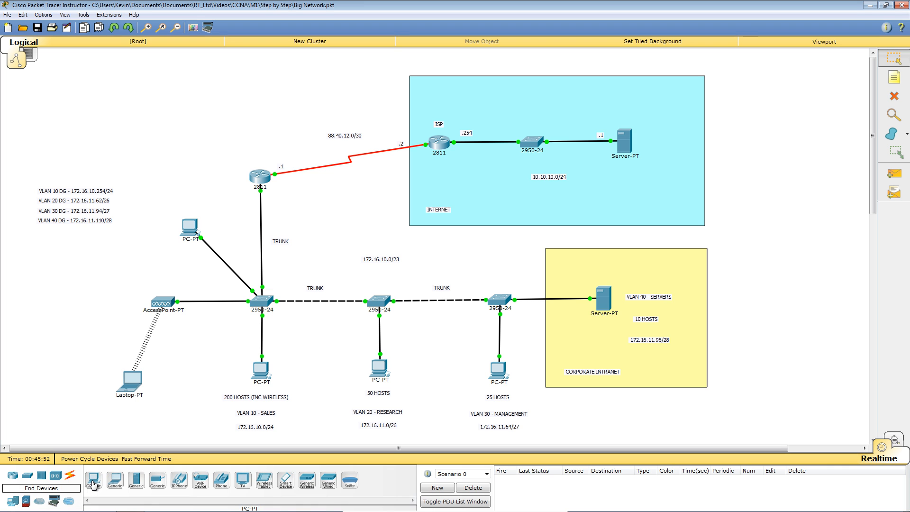
click(93, 480)
click(84, 111)
Step: Place a DSL modem beside the new PC
click(40, 502)
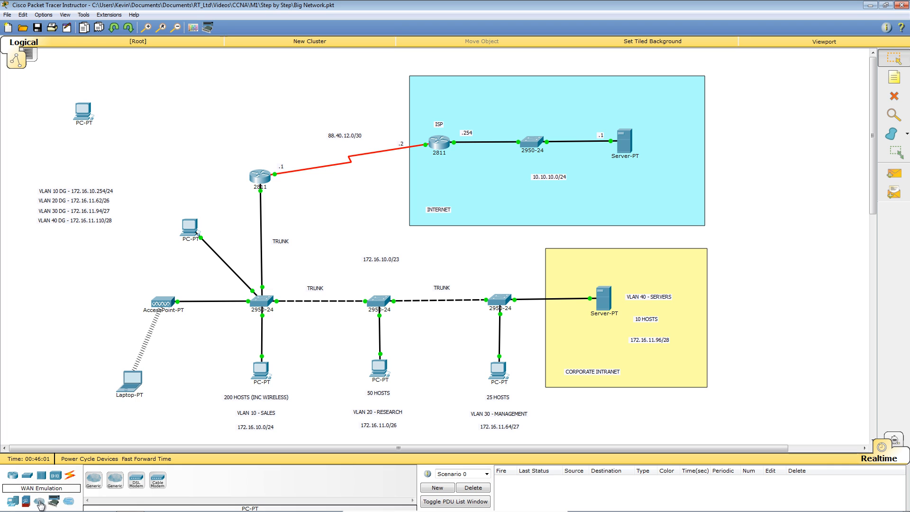
click(136, 483)
click(153, 103)
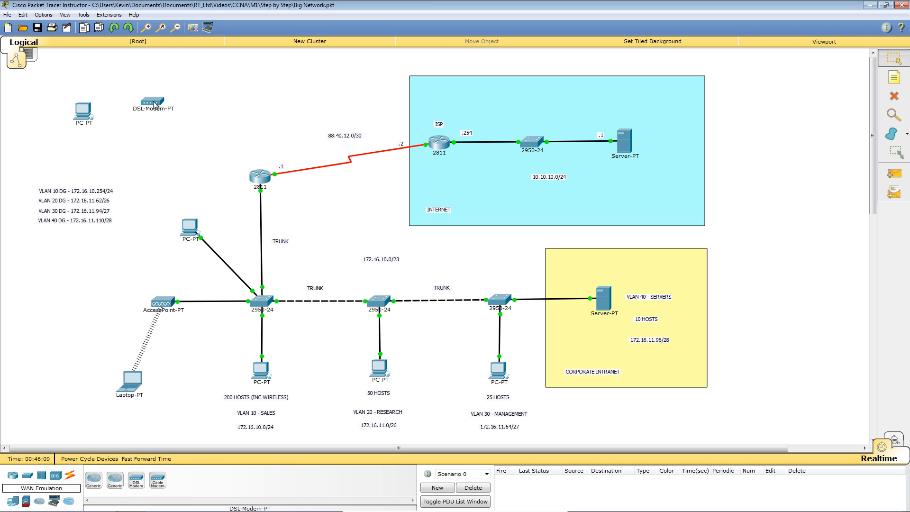
Step: Place a generic cloud beside the modem and line up the cloud, modem and PC
click(94, 481)
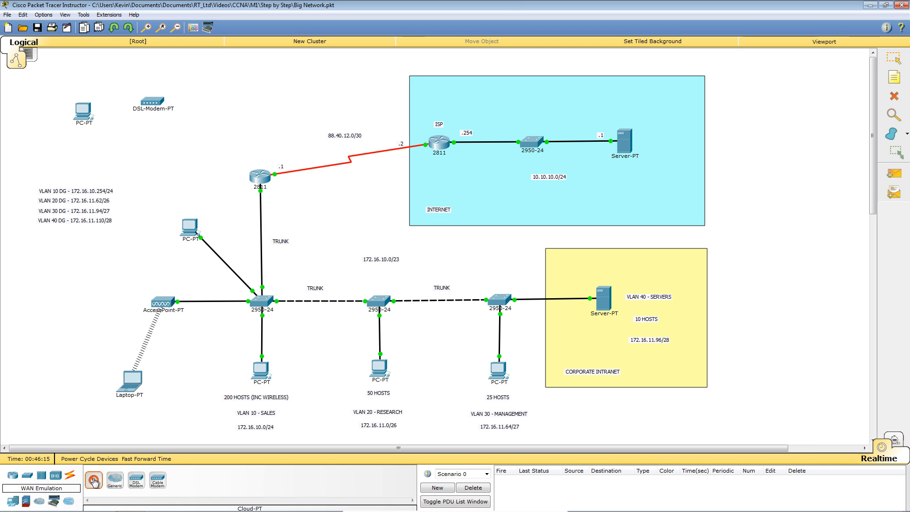
click(245, 92)
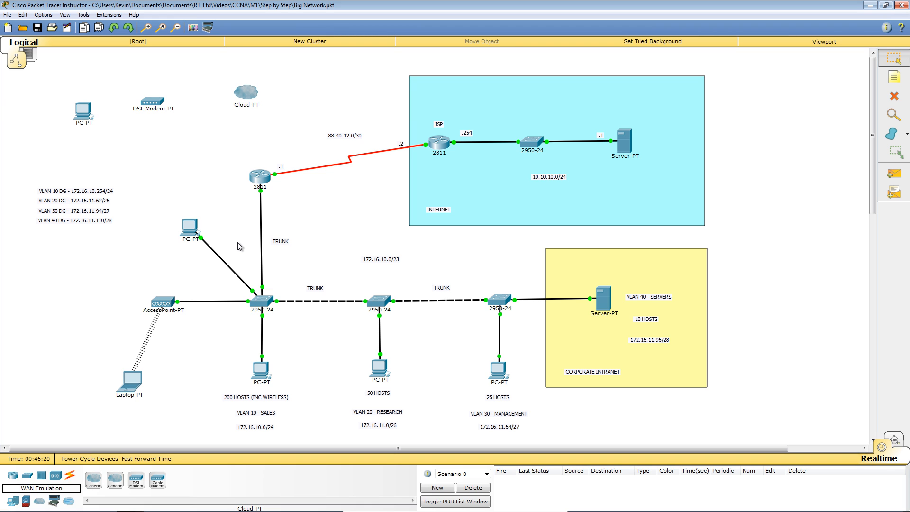
drag(243, 91, 255, 104)
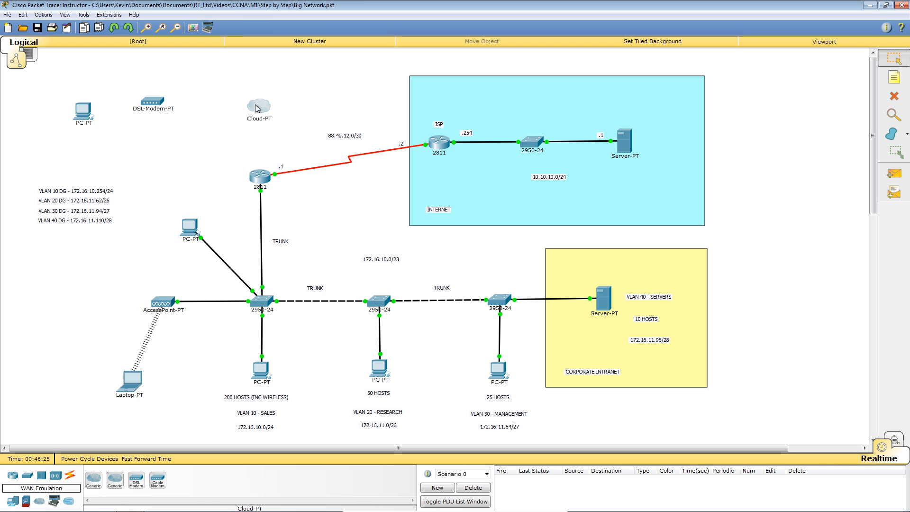
mouse_move(156, 96)
mouse_down()
mouse_move(178, 110)
mouse_move(154, 105)
mouse_move(167, 108)
mouse_up()
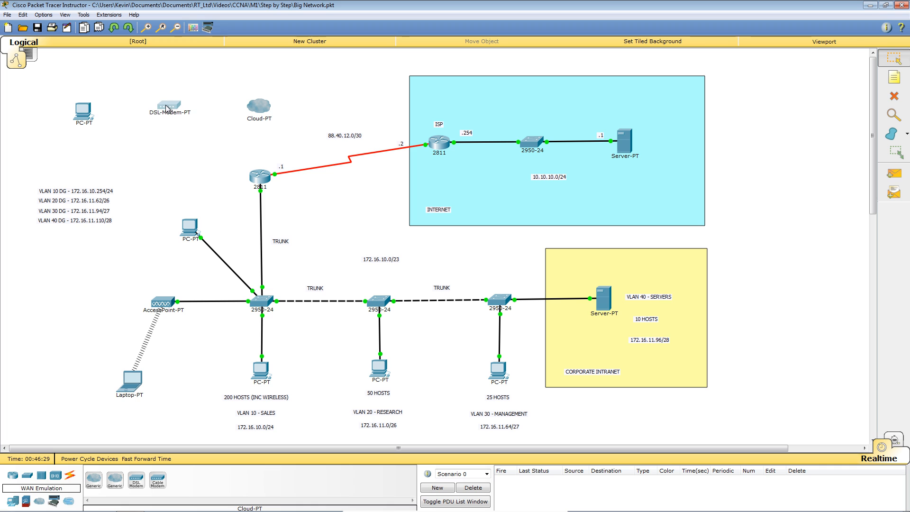
drag(87, 116, 77, 112)
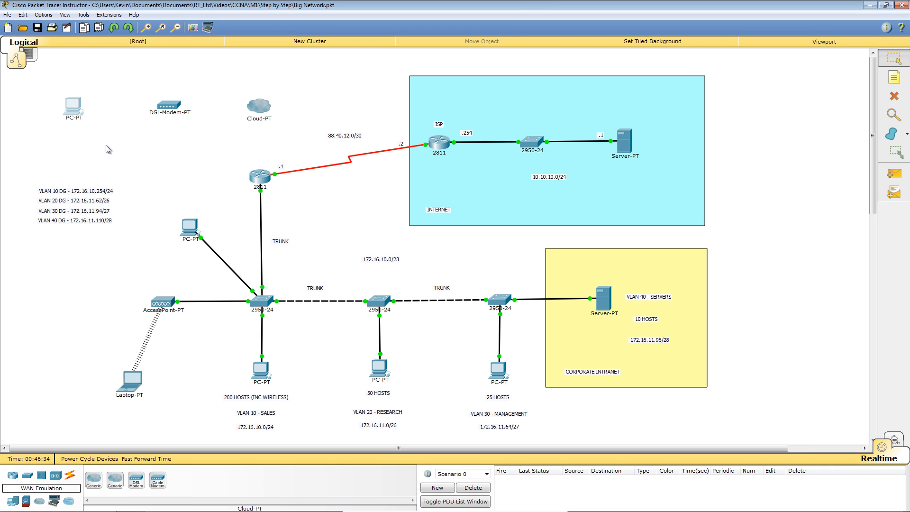
Step: Set the shape fill colour to light cyan and draw a rectangle around the PC, modem and cloud
click(192, 27)
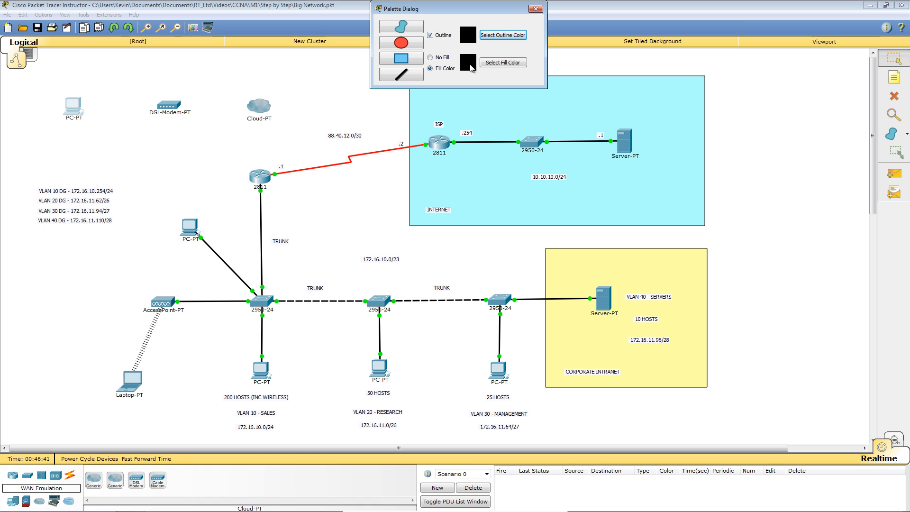
click(496, 67)
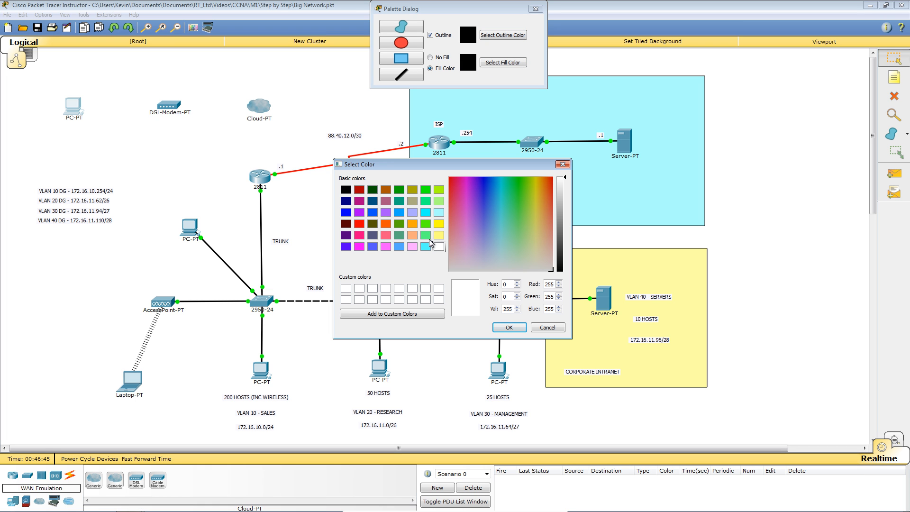
click(439, 212)
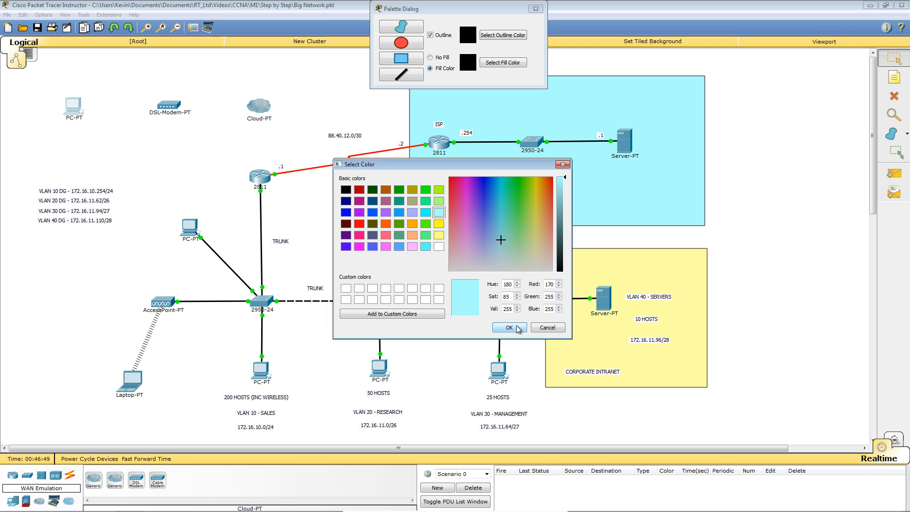
click(509, 327)
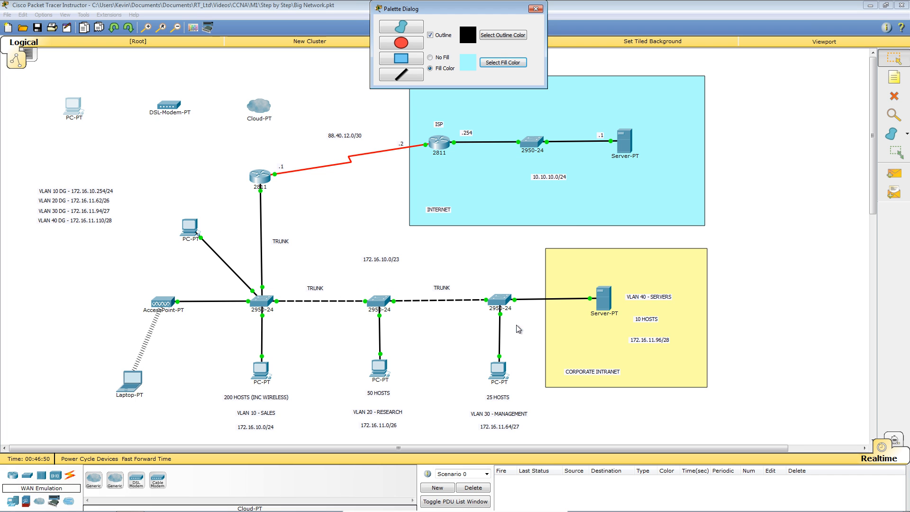
click(412, 64)
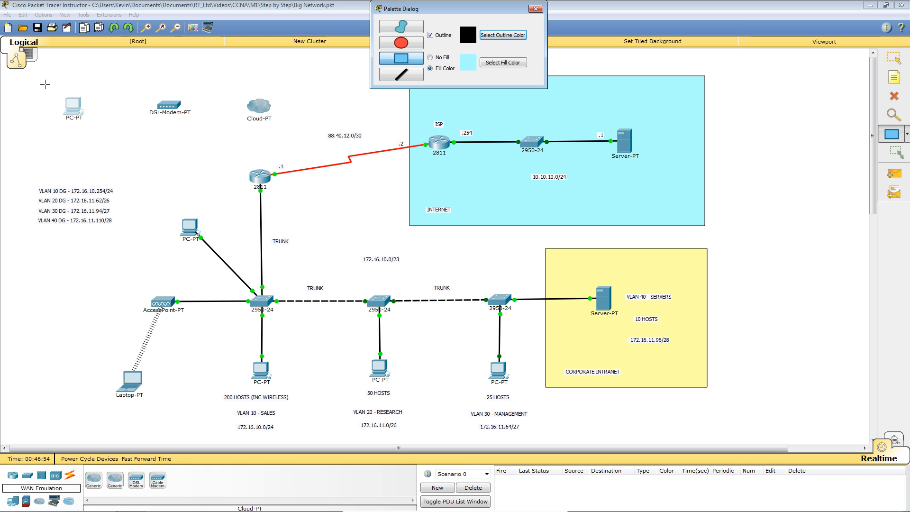
drag(43, 79, 275, 169)
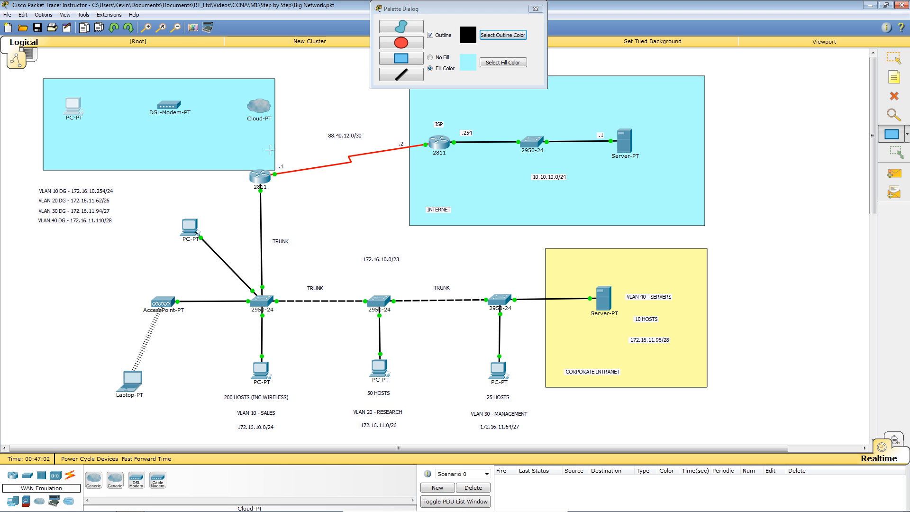
Step: Cable the PC's FastEthernet0 to the DSL modem's Port 1 with copper straight-through
click(533, 10)
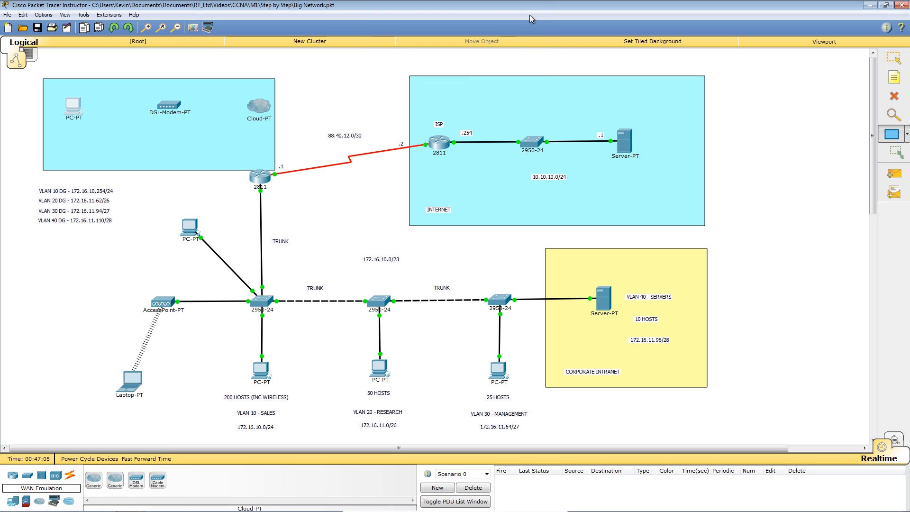
click(71, 475)
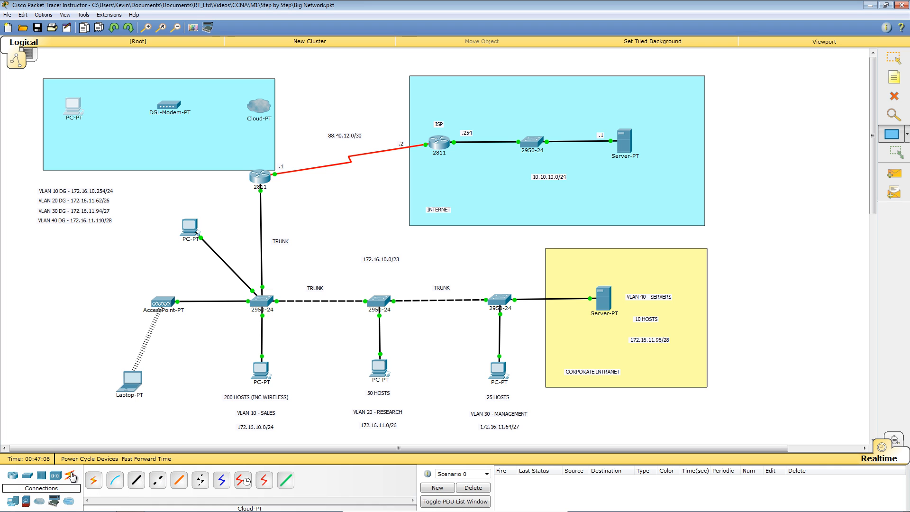
click(136, 482)
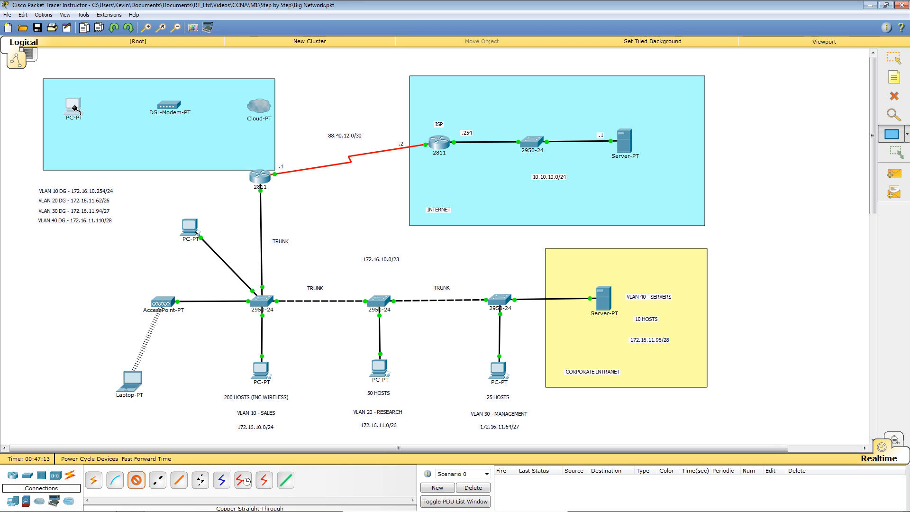
click(72, 105)
click(98, 124)
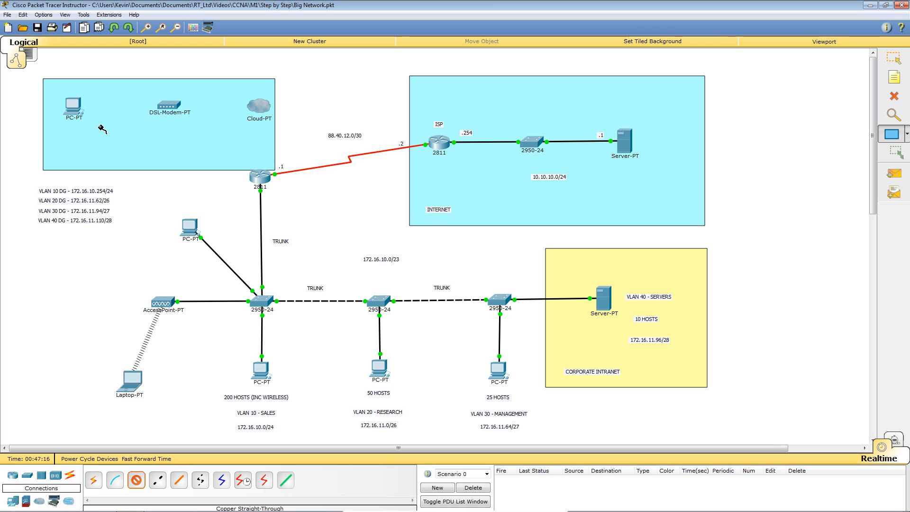
click(167, 108)
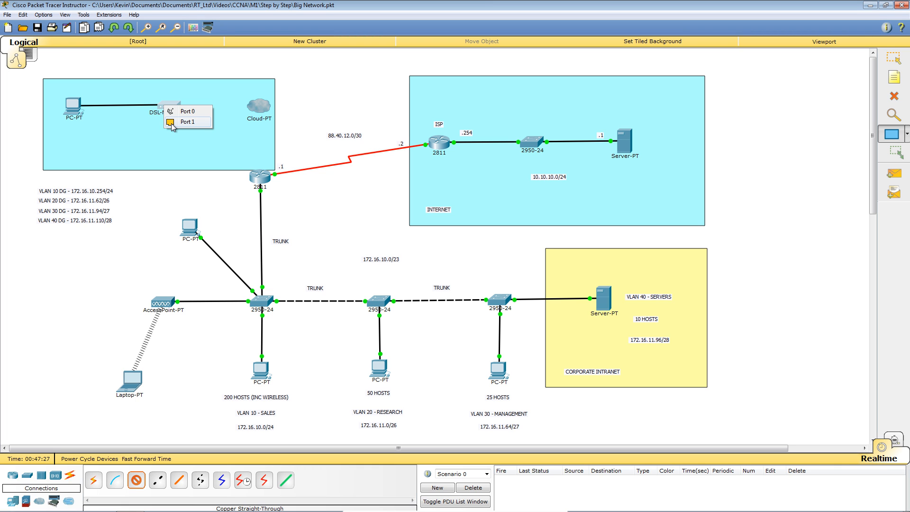
click(174, 124)
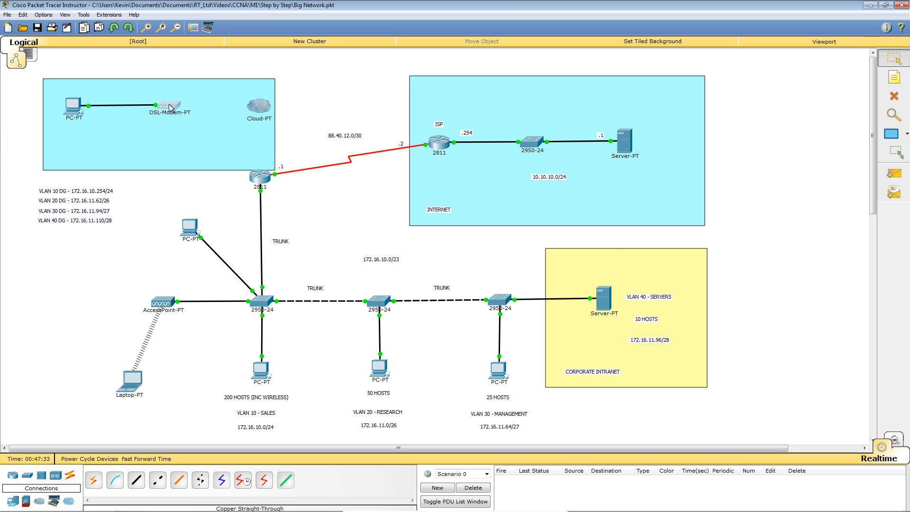
click(172, 107)
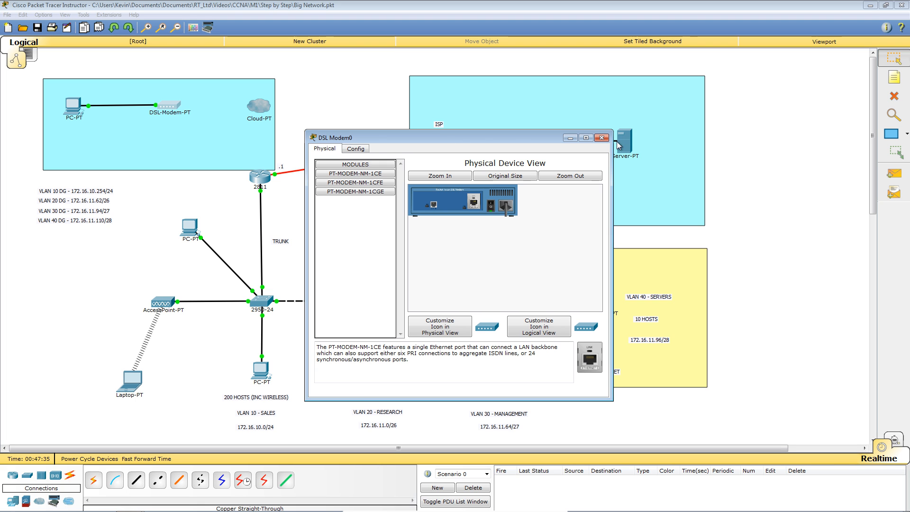
click(601, 137)
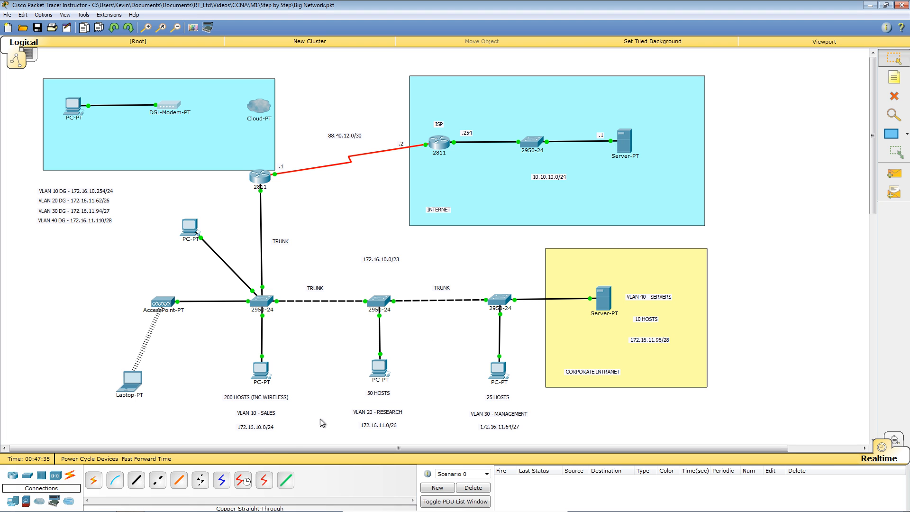
Step: Connect the DSL modem's Port 0 to the cloud's Modem4 with a phone cable
click(201, 483)
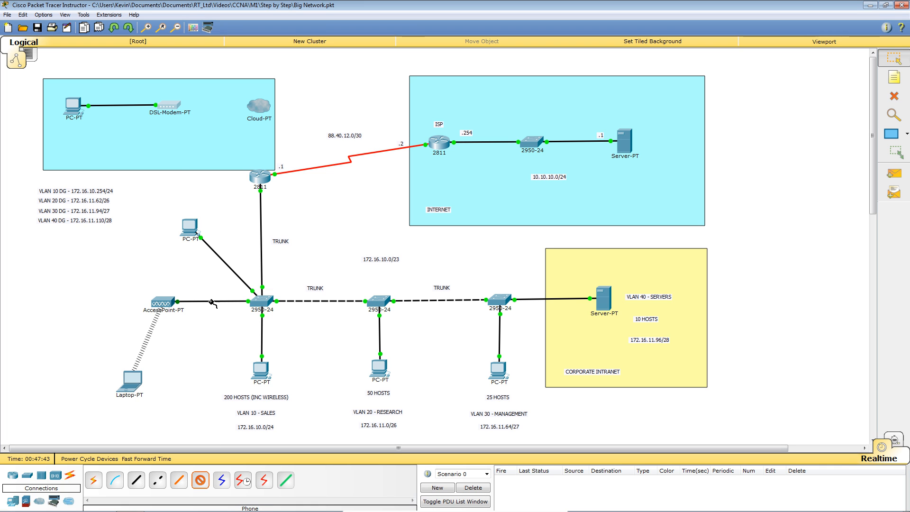
click(176, 105)
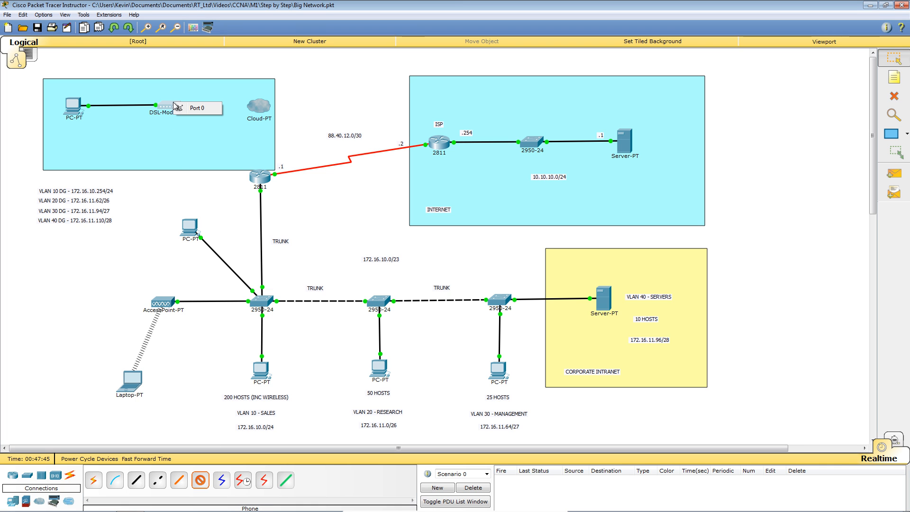
click(203, 107)
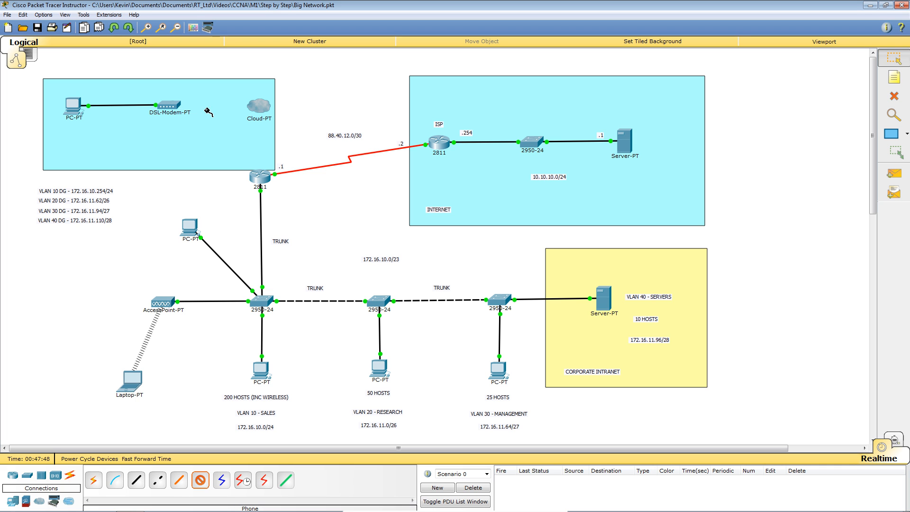
click(259, 108)
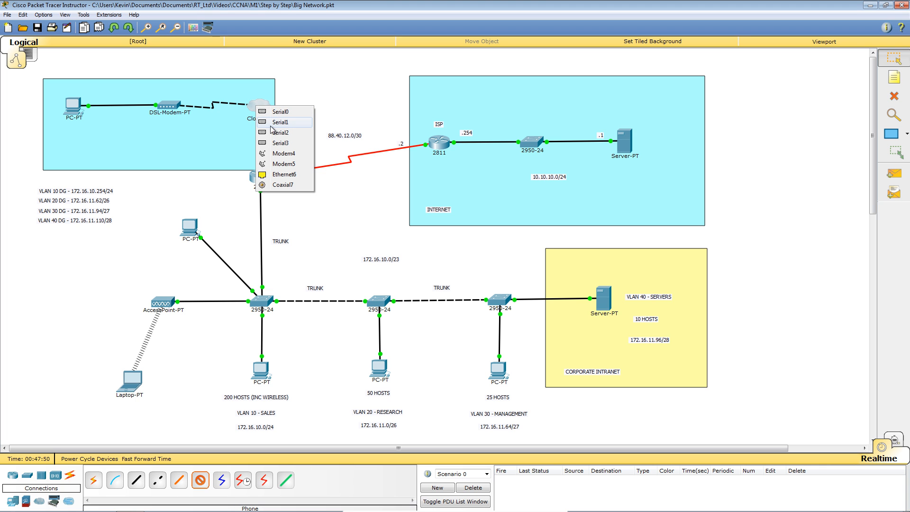
click(291, 153)
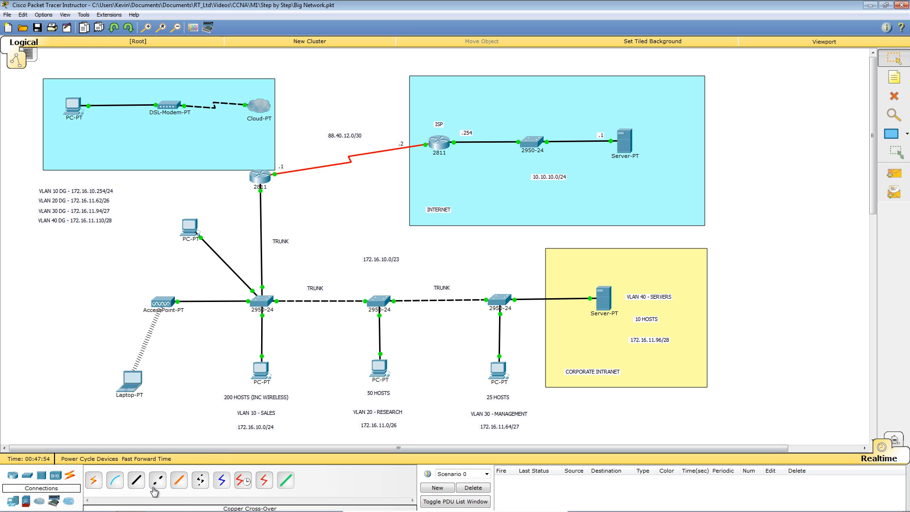
Step: Cable the cloud's Ethernet6 to the 2811's FastEthernet0/1, then nudge the cloud and modem
click(135, 479)
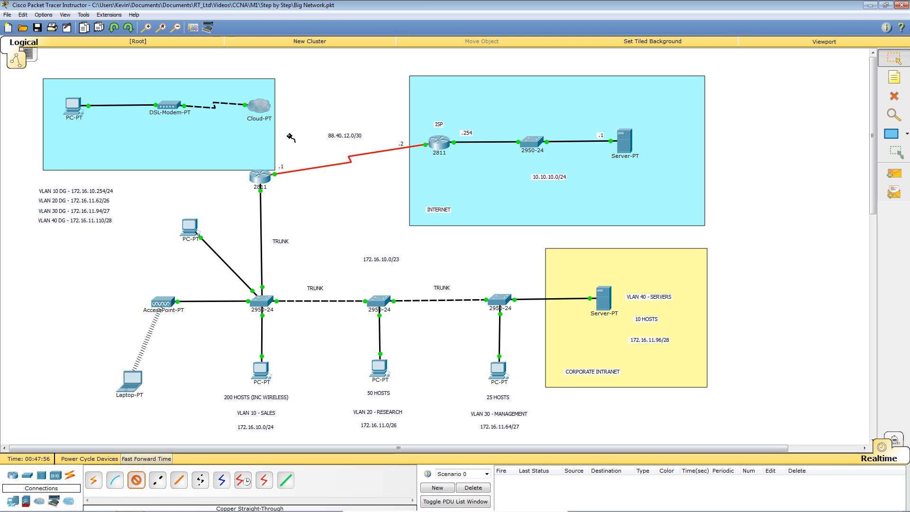
click(262, 106)
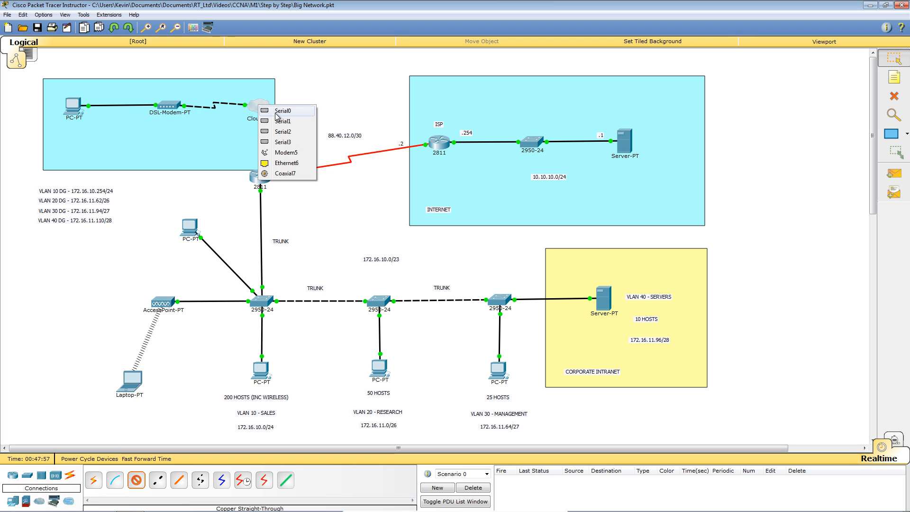
click(286, 163)
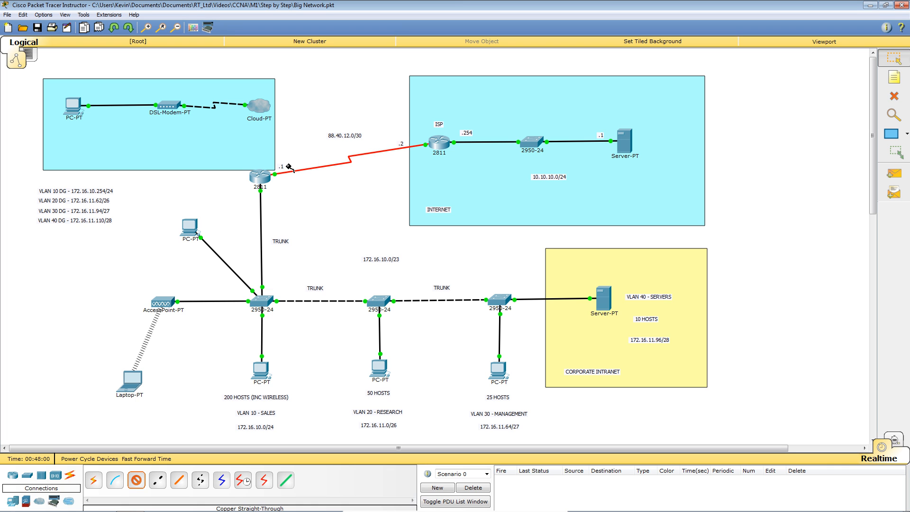
click(263, 175)
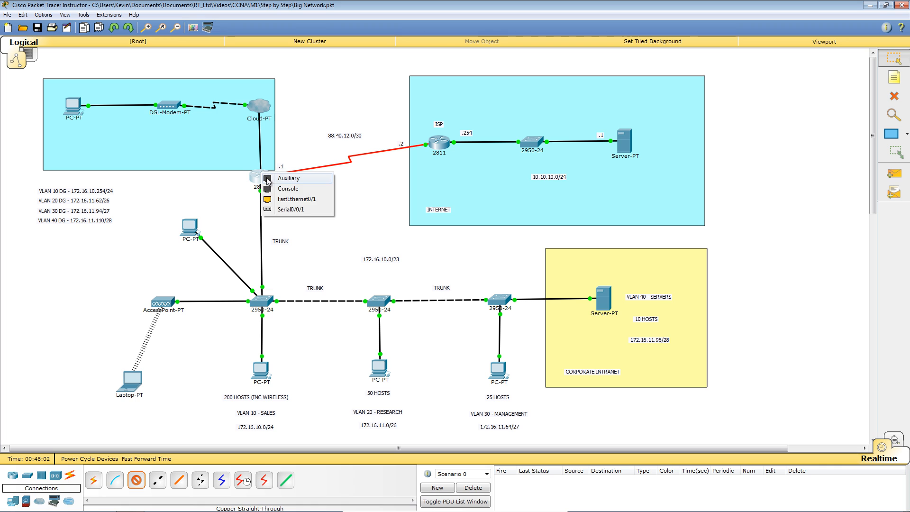
click(297, 199)
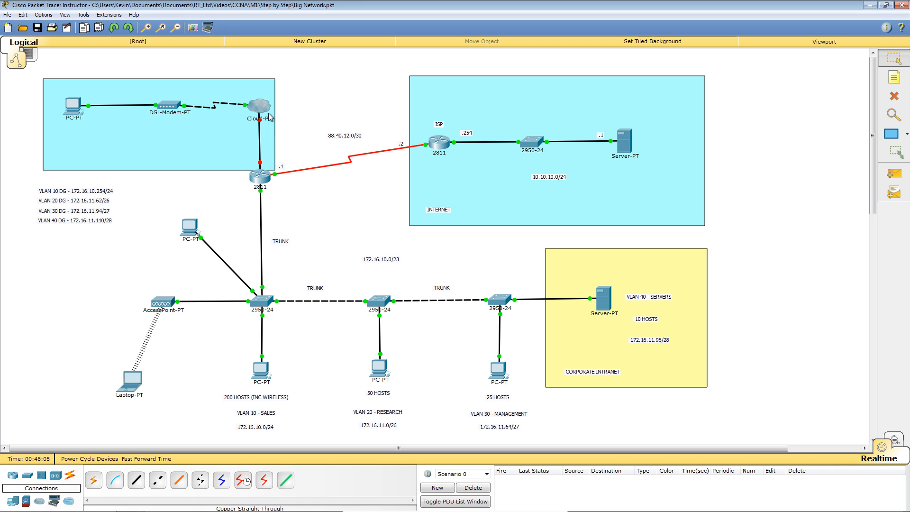
drag(266, 106, 268, 107)
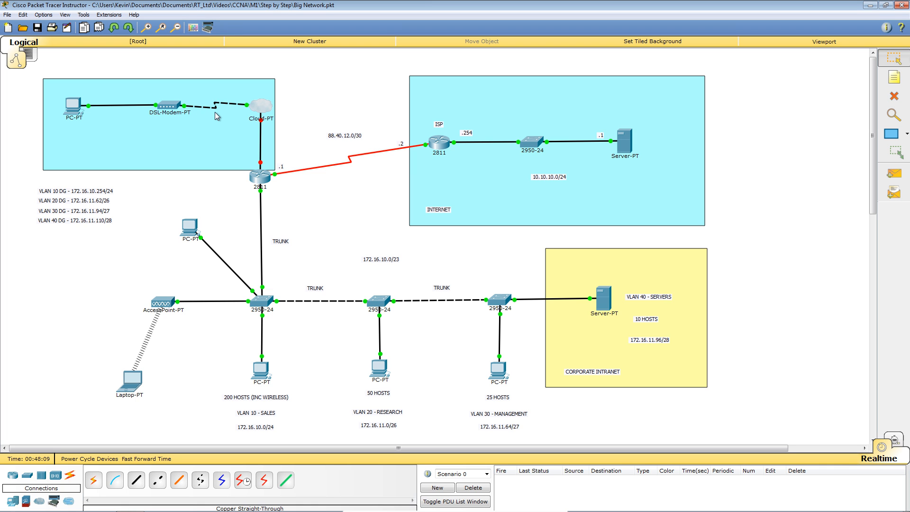
drag(171, 104, 165, 108)
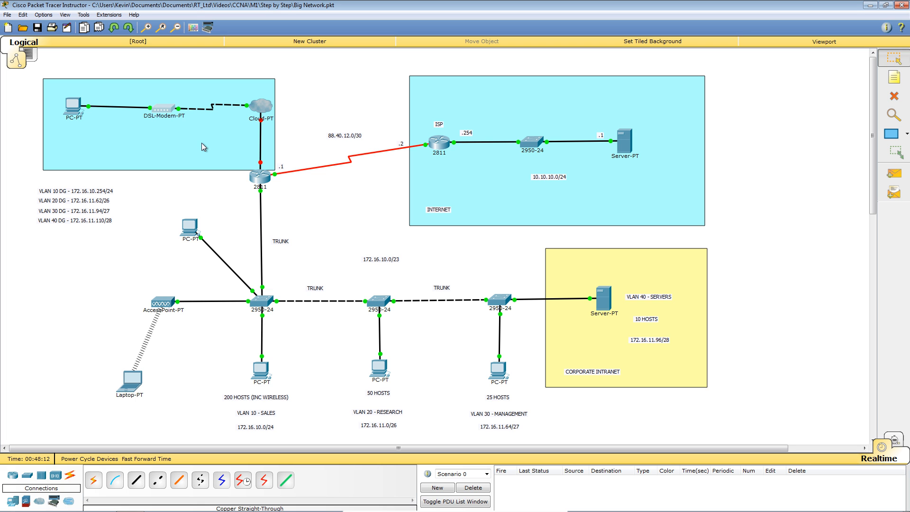
Step: Review the DSL modem's Config tab, then open Cloud0's device window
click(164, 111)
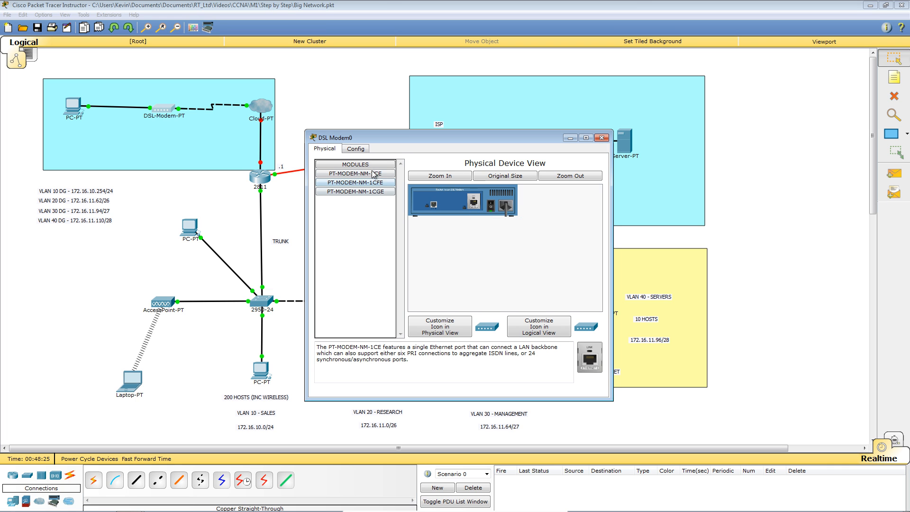
click(362, 156)
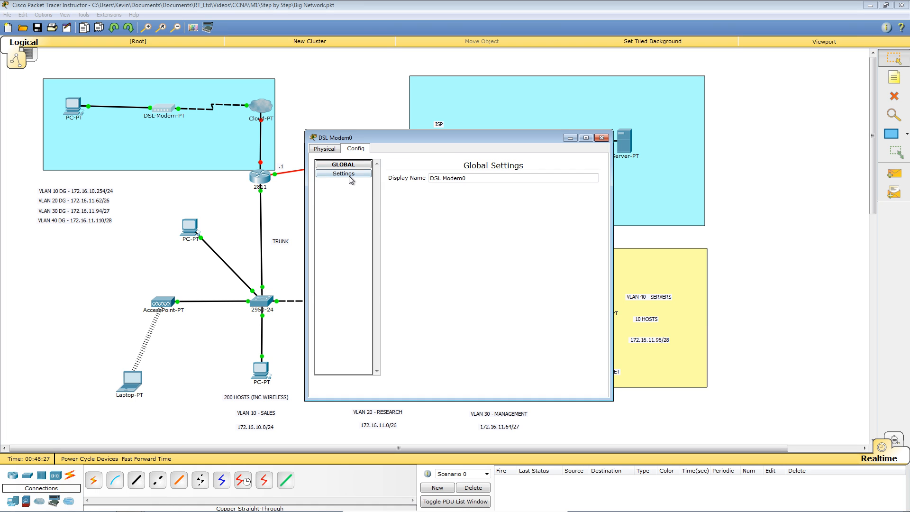
click(601, 138)
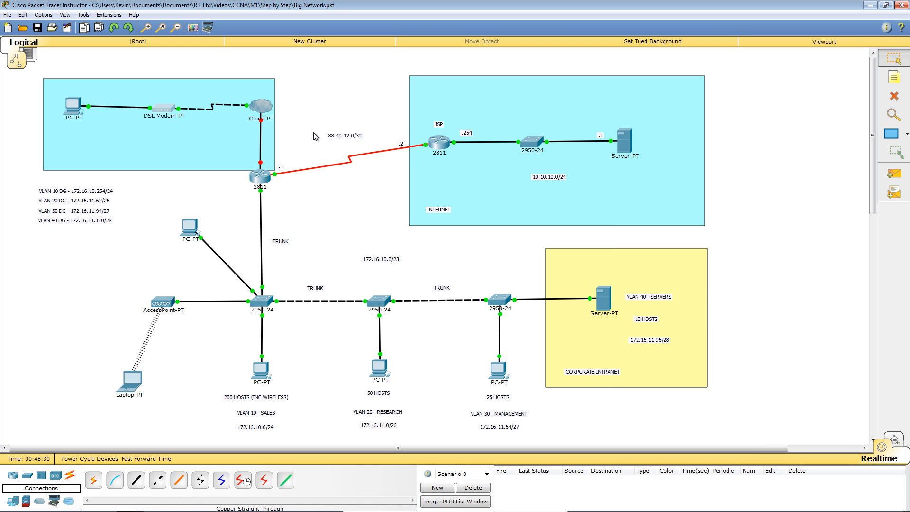
click(262, 108)
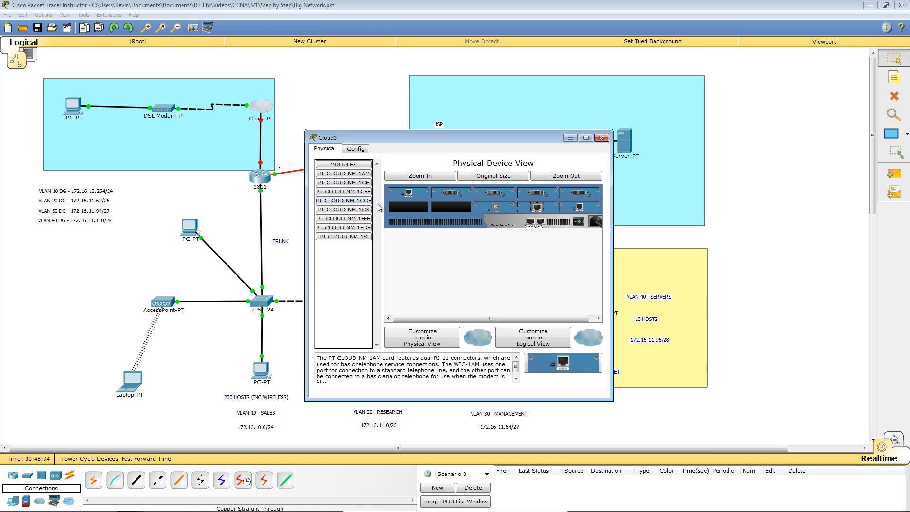
Step: Add a Modem4-to-Ethernet6 mapping in Cloud0's Config > DSL settings
click(359, 149)
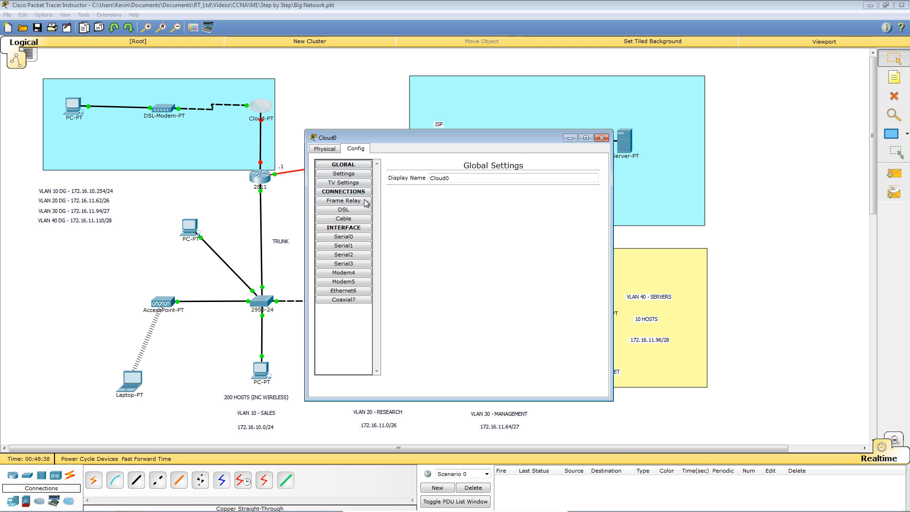
click(345, 210)
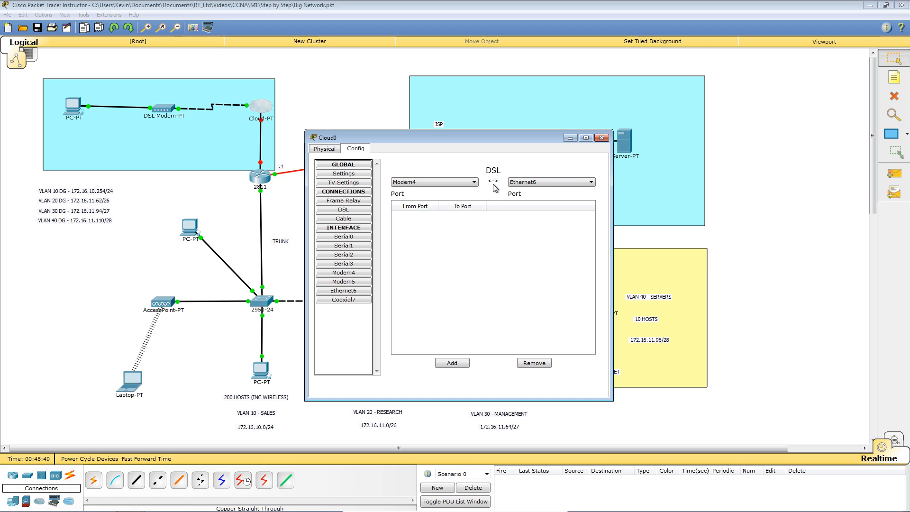
click(452, 364)
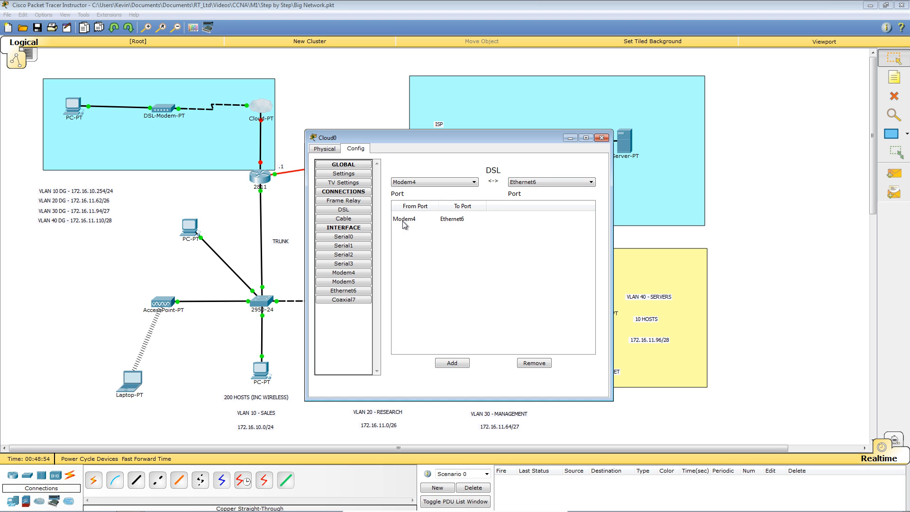
click(601, 138)
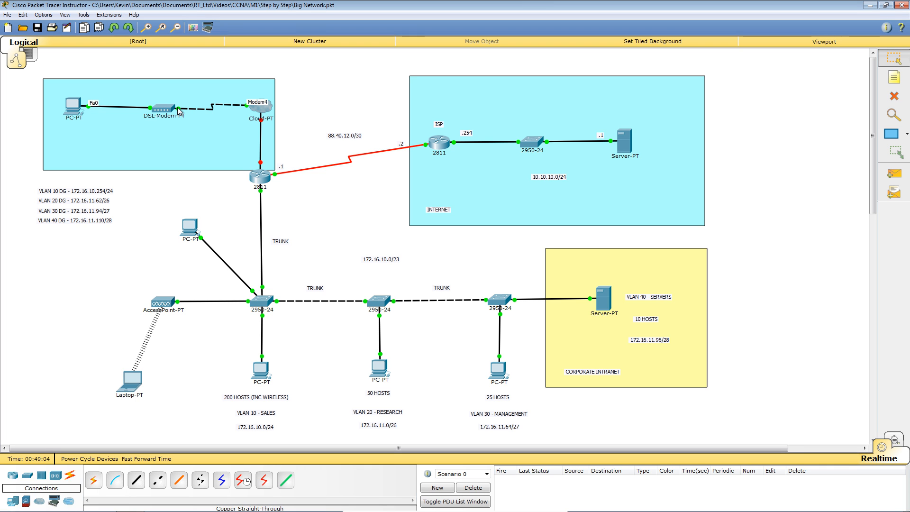
Step: Reopen Cloud0's DSL settings to verify the Modem4–Ethernet6 mapping, then close it
click(262, 112)
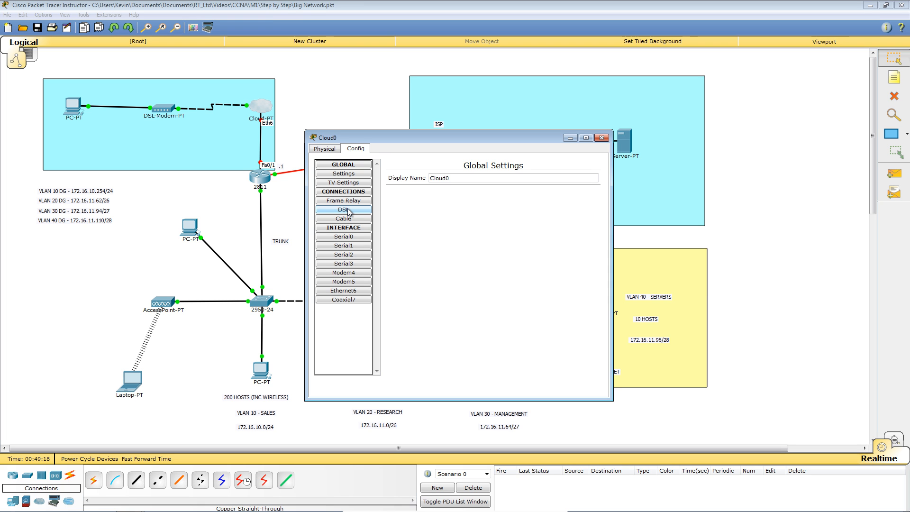
click(343, 210)
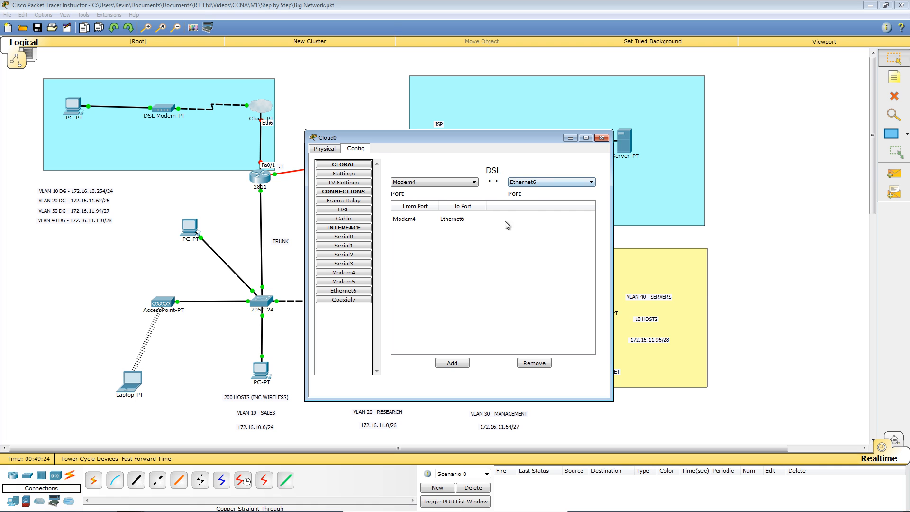
click(601, 138)
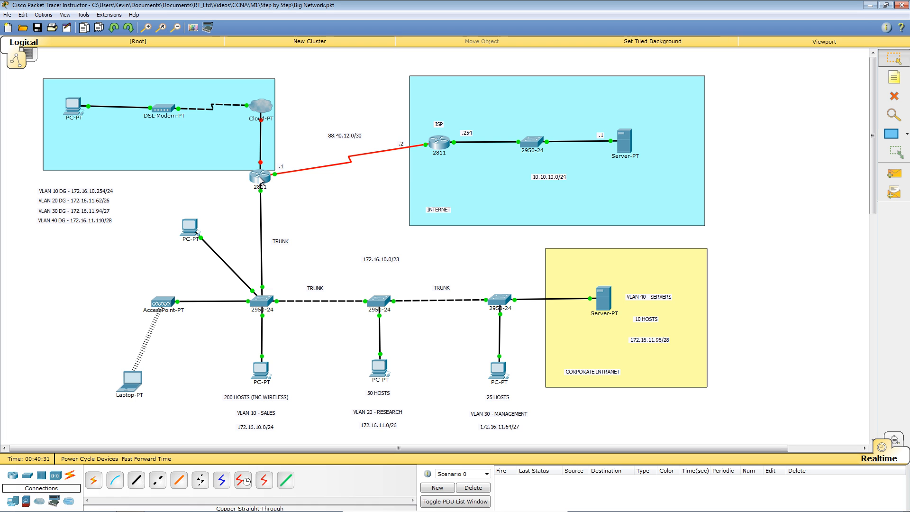
Step: Open R1's CLI window and enlarge it
mouse_move(259, 180)
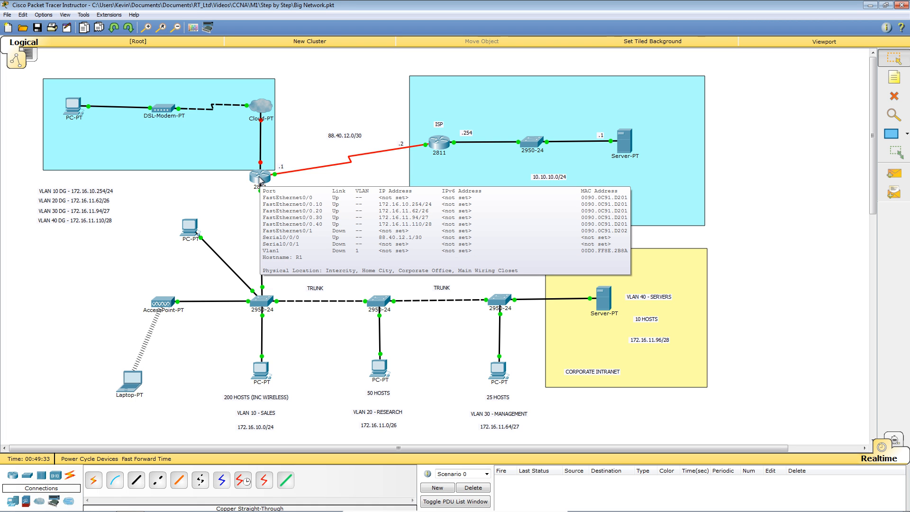
click(259, 180)
drag(382, 135, 365, 78)
drag(598, 235, 851, 245)
drag(751, 344, 753, 396)
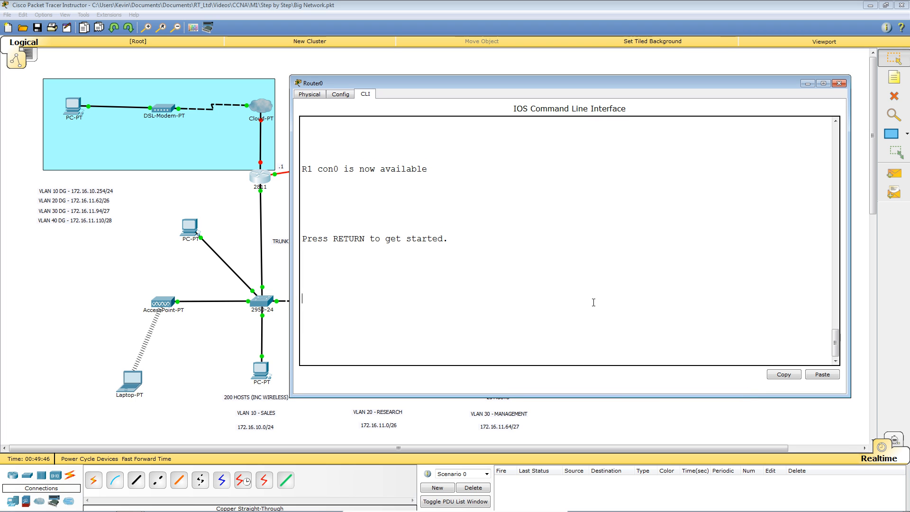
Step: Log in to R1 with the username and password to reach the R1# prompt
key(Return)
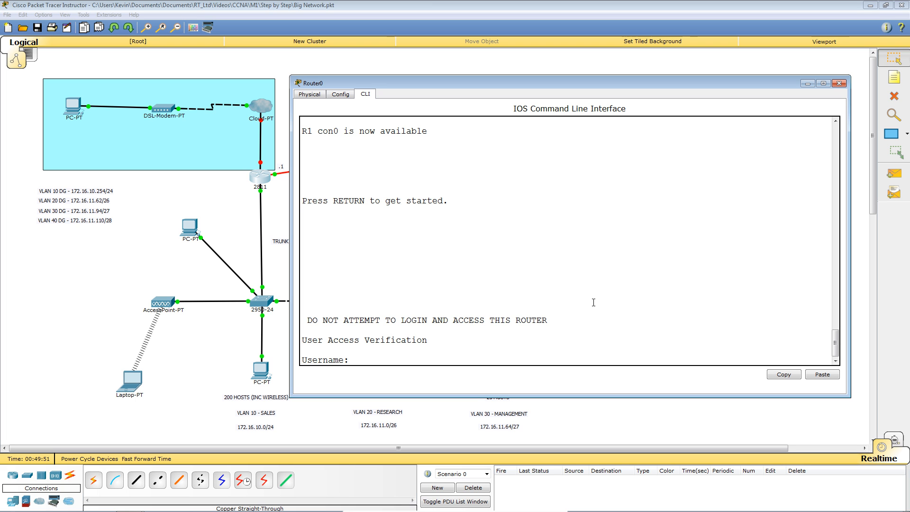
text(joe)
key(Return)
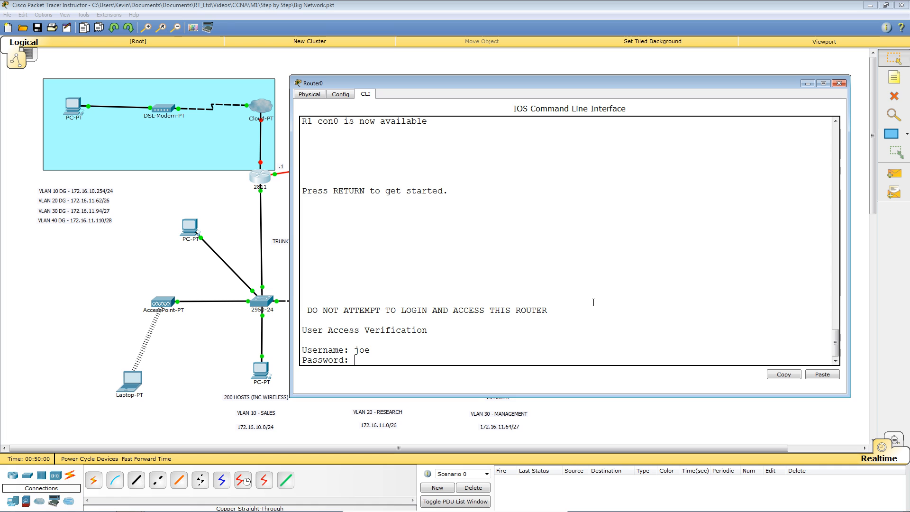
key(Return)
key(Return)
key(Return)
key(Return)
key(Return)
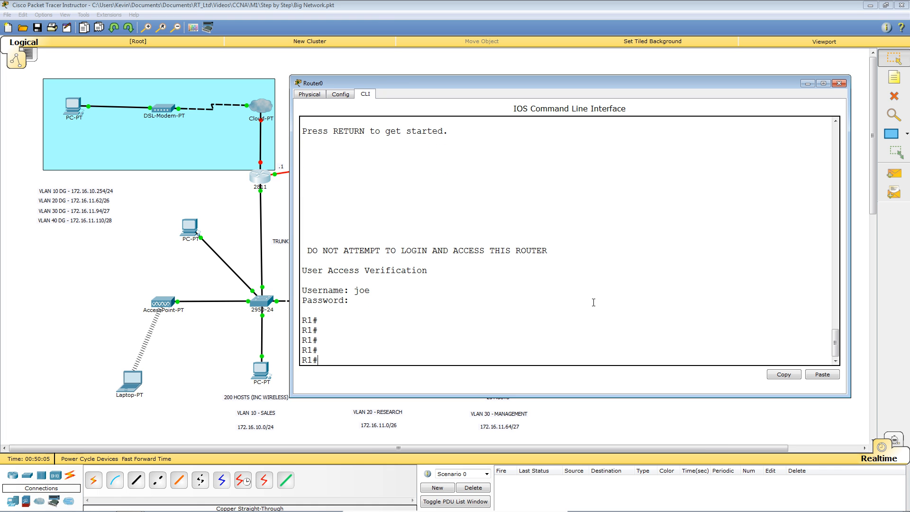
Step: Run 'sh run' on R1 and page through the running configuration to the end
text(sh run)
key(Return)
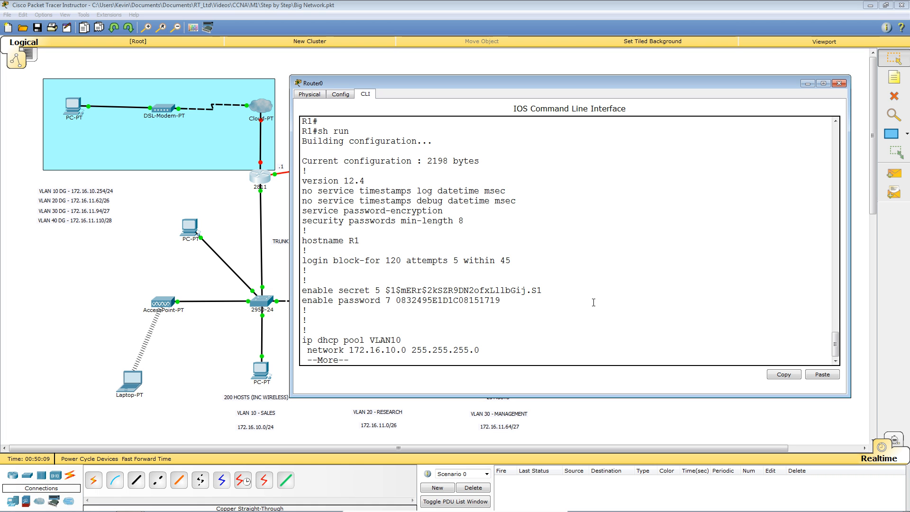
key(space)
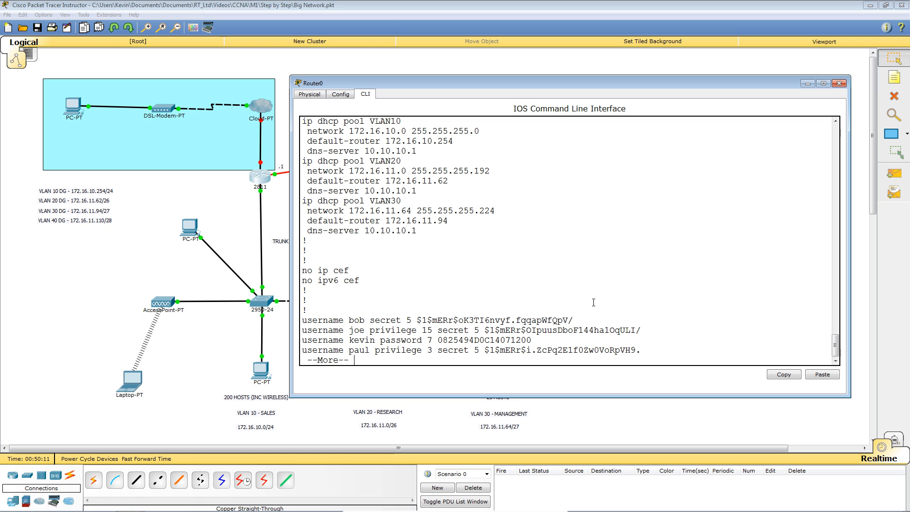
key(space)
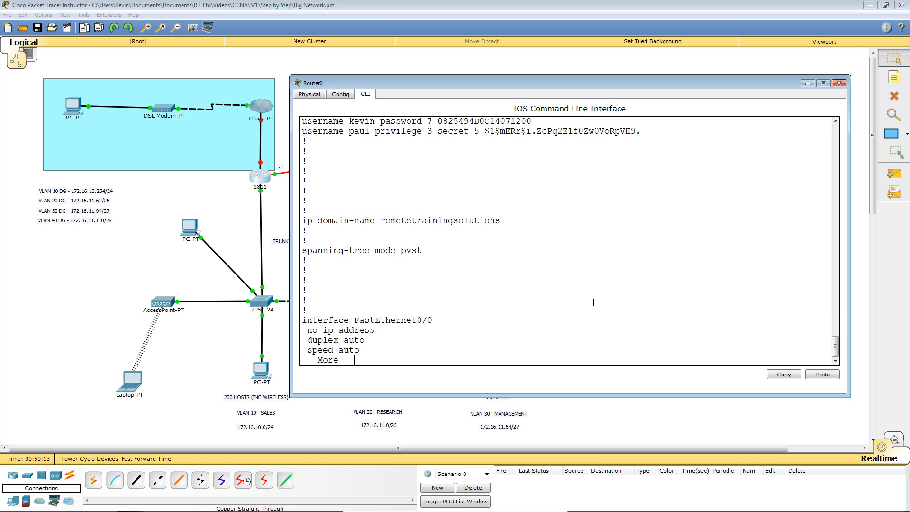
key(space)
key(space)
key(space)
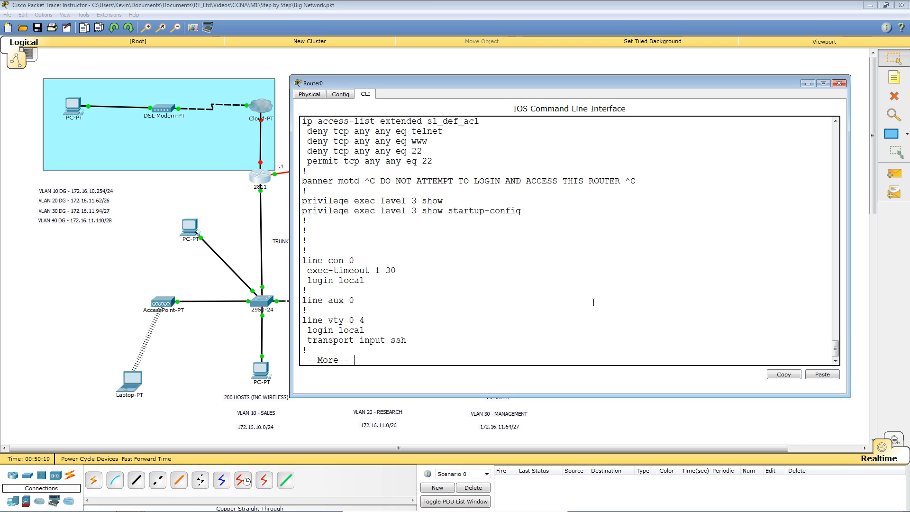
key(space)
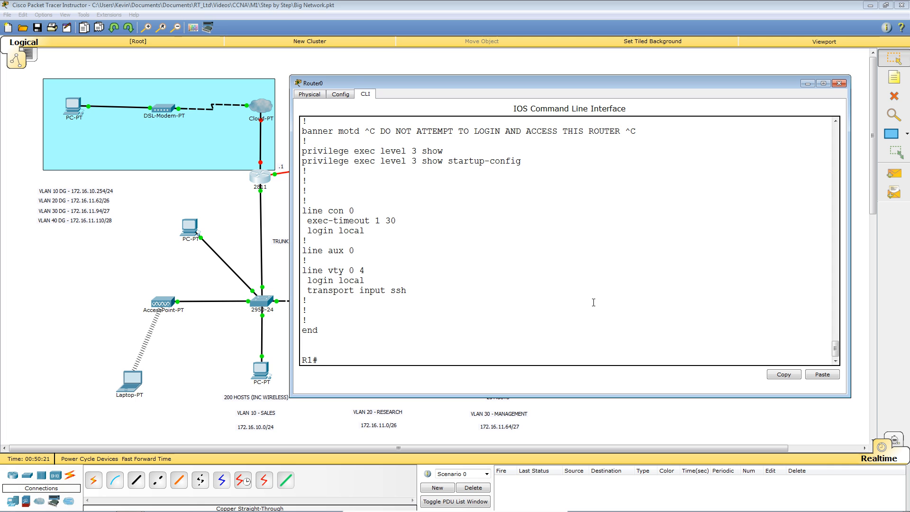
key(Return)
key(Return)
key(Return)
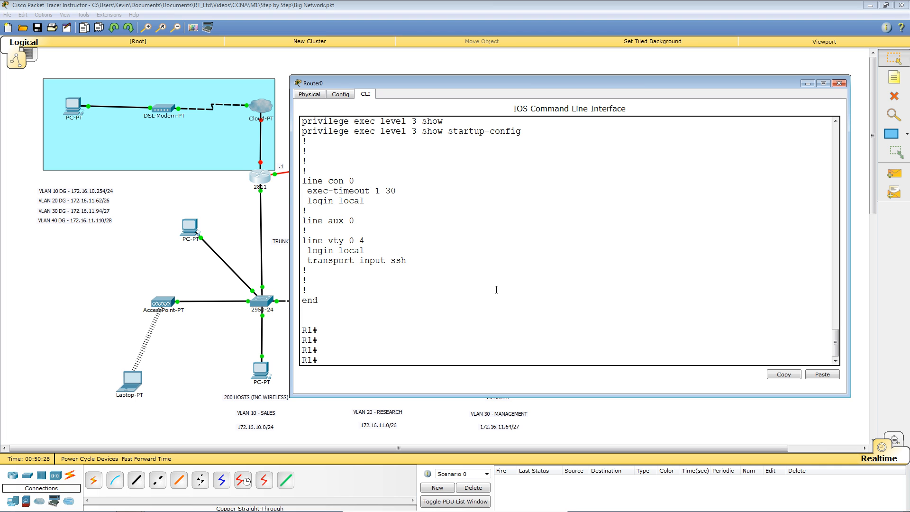
Step: Enter global configuration and line console 0 mode on R1
text(conf t)
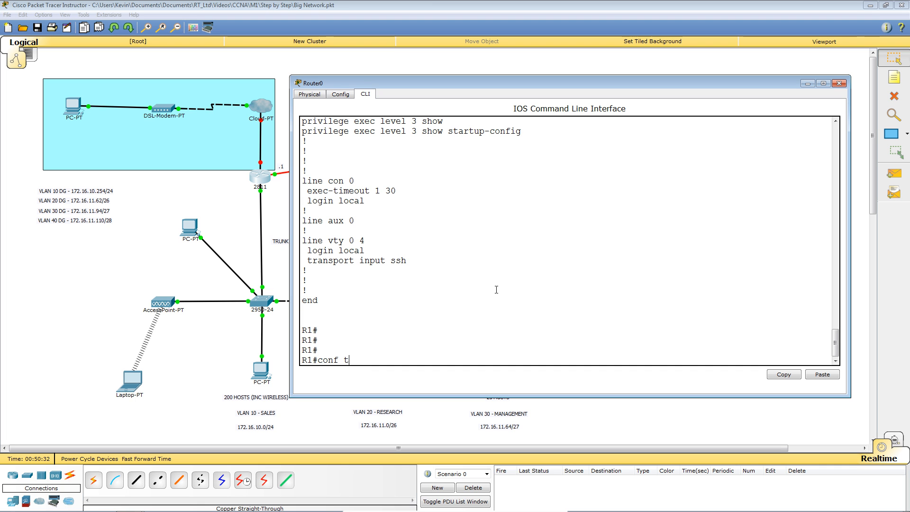
key(Return)
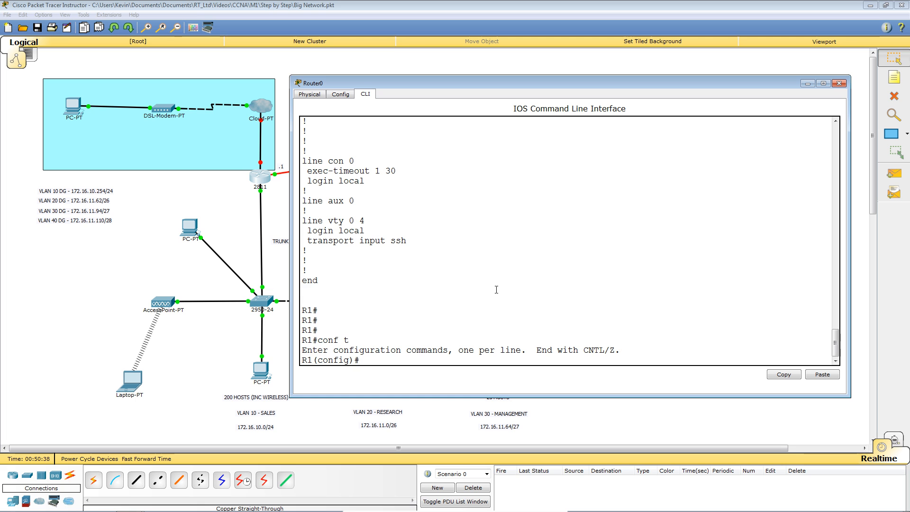
text(exec-t)
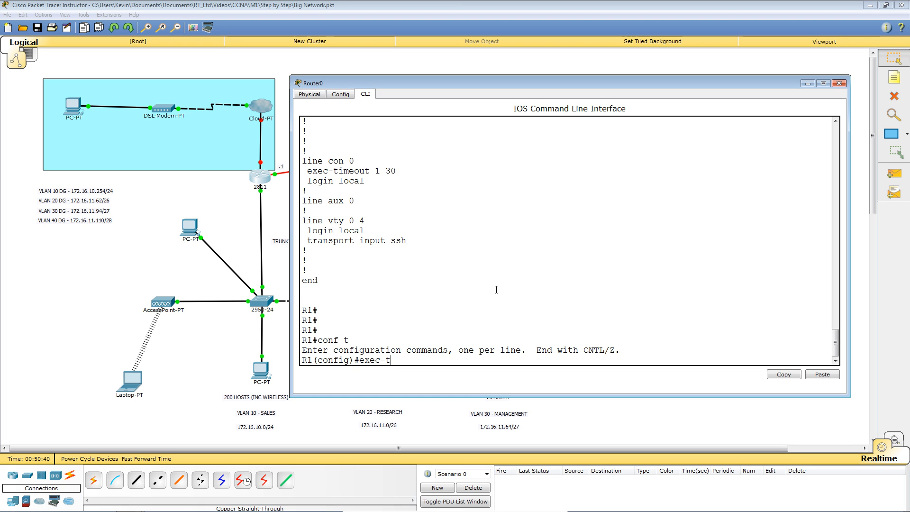
key(Tab)
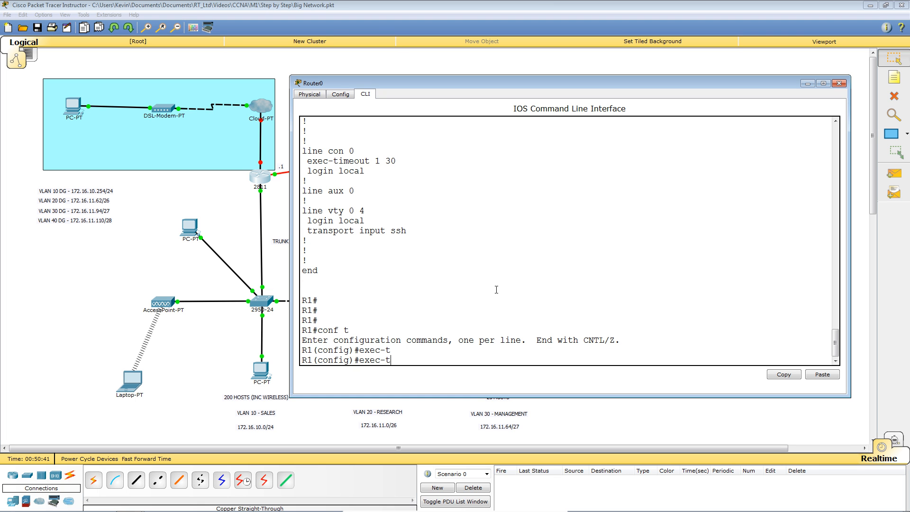
key(BackSpace)
key(BackSpace)
key(BackSpace)
key(BackSpace)
text(line con)
key(Tab)
text(0)
key(Return)
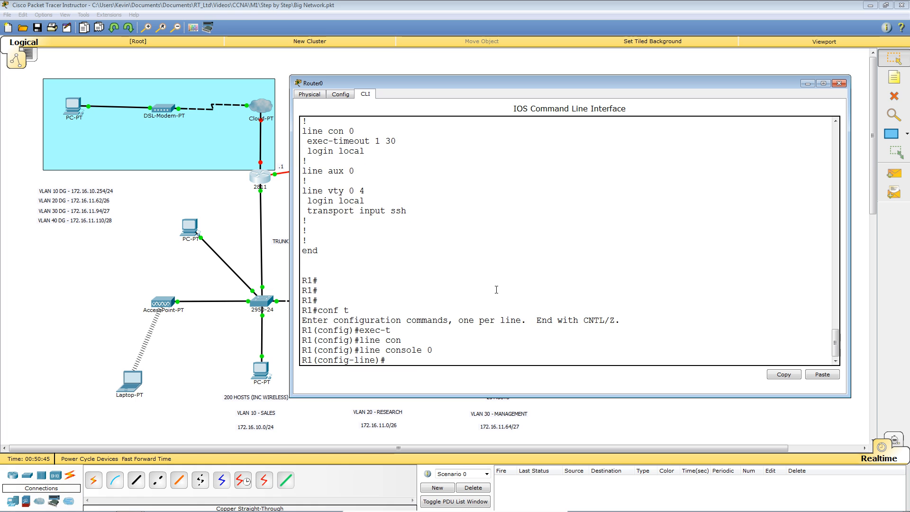
Step: Set exec-timeout 10 on the console line and return to R1# with Ctrl+Z
text(exec)
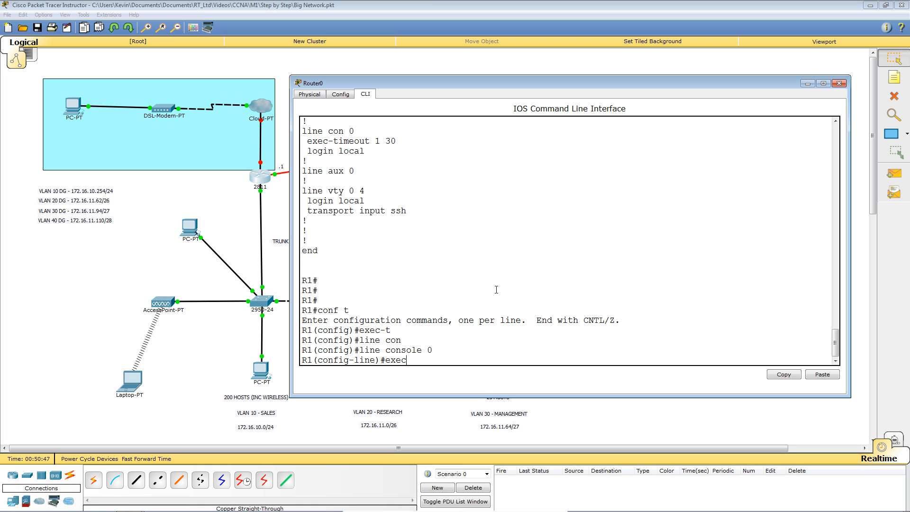
key(Tab)
text(10)
key(Return)
key(Return)
key(Return)
key(Return)
key(Return)
key(ctrl+z)
key(Return)
key(Return)
key(Return)
key(Return)
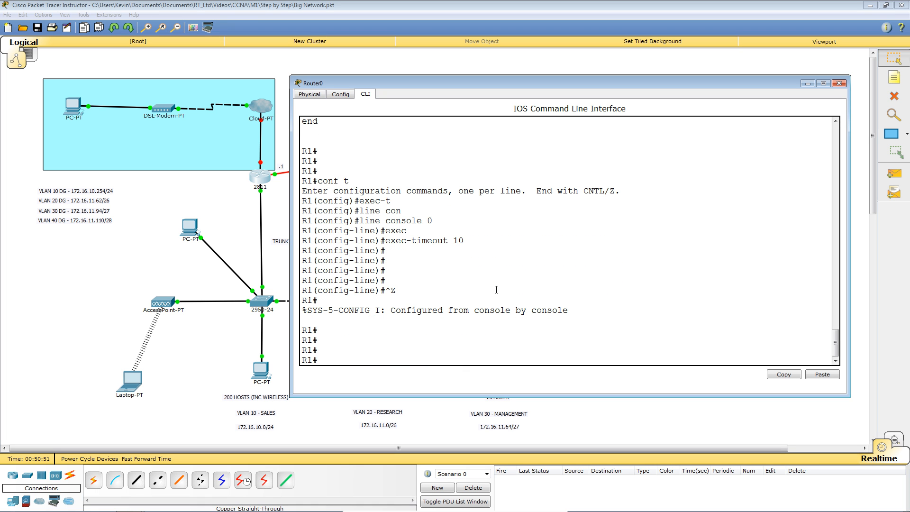
key(Return)
key(Return)
key(Return)
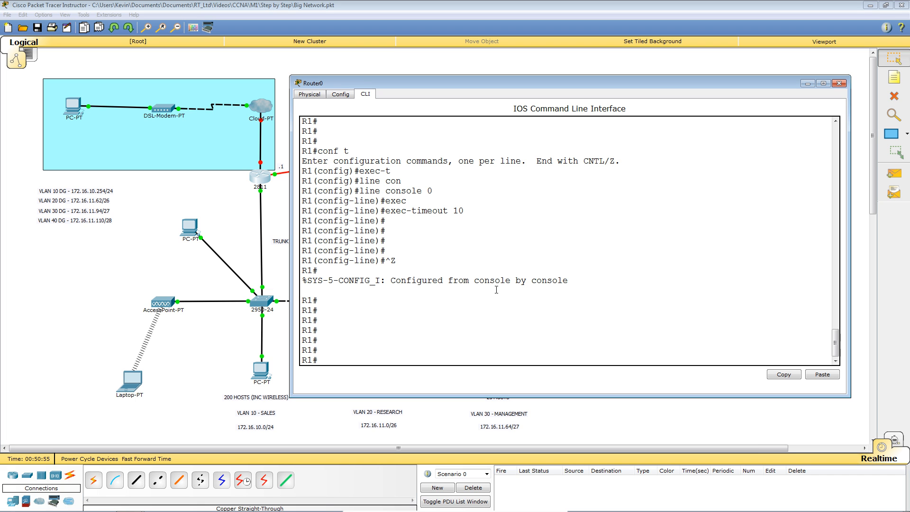
Step: Add a '72.44.20.0/28' note inside the DSL customer site
click(616, 65)
click(894, 78)
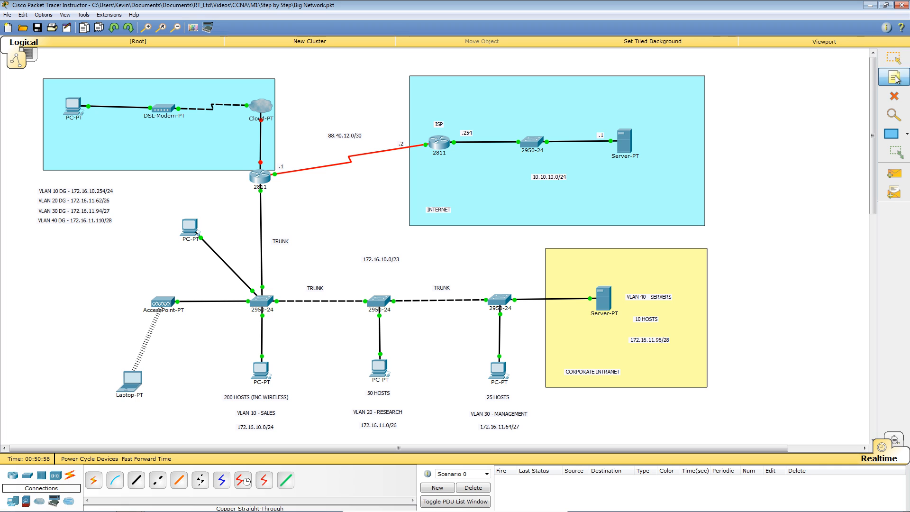
click(122, 132)
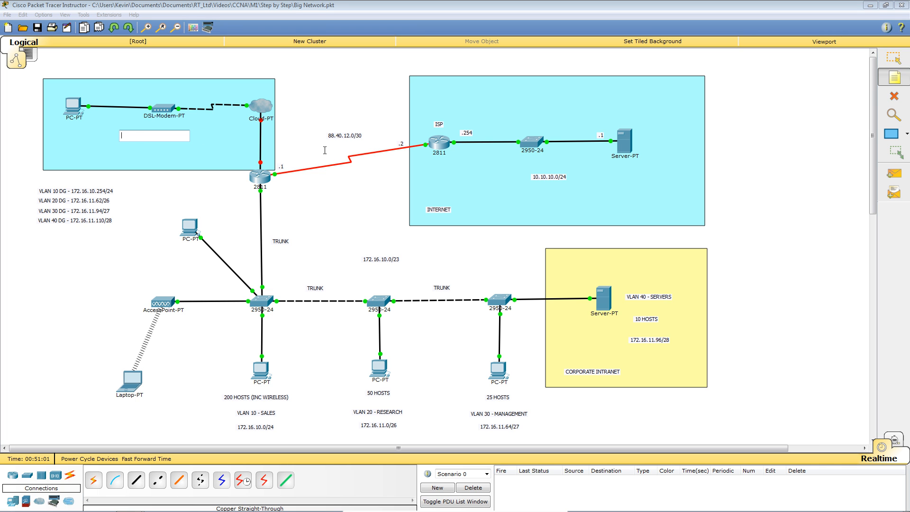
text(72.)
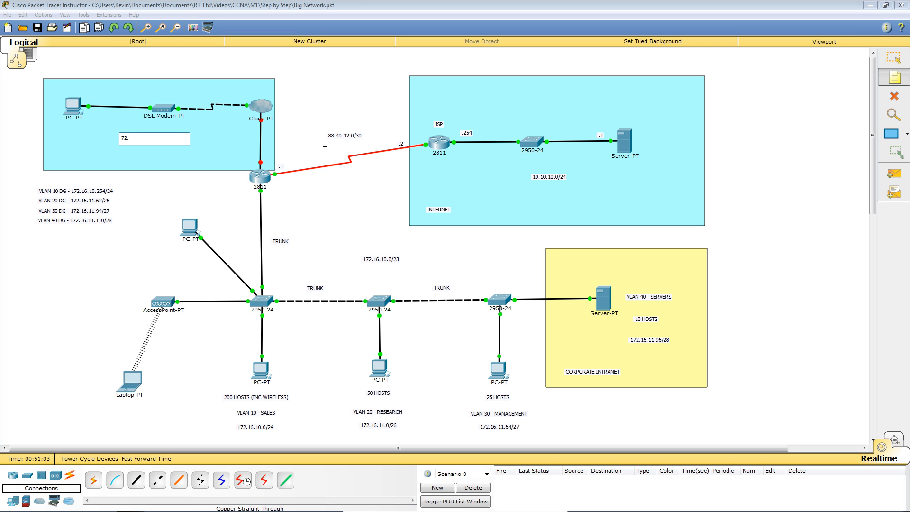
text(44.20.0)
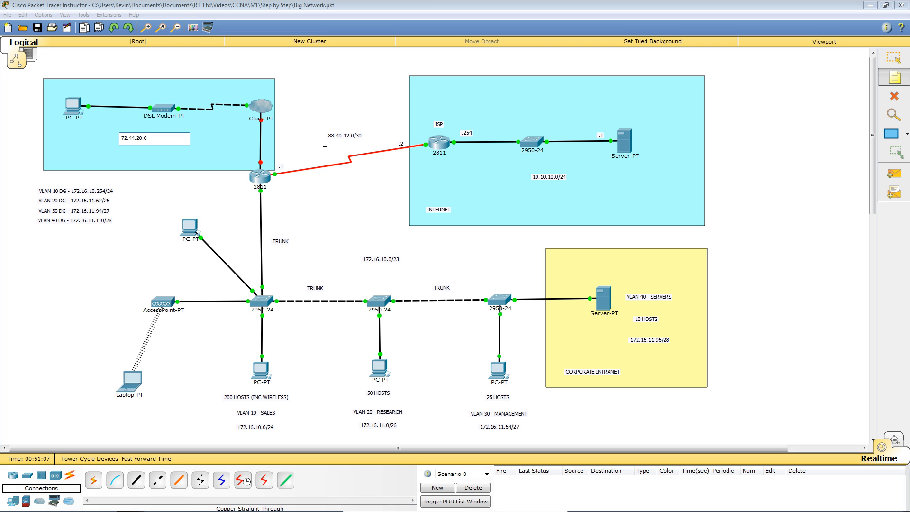
text(/28)
click(896, 83)
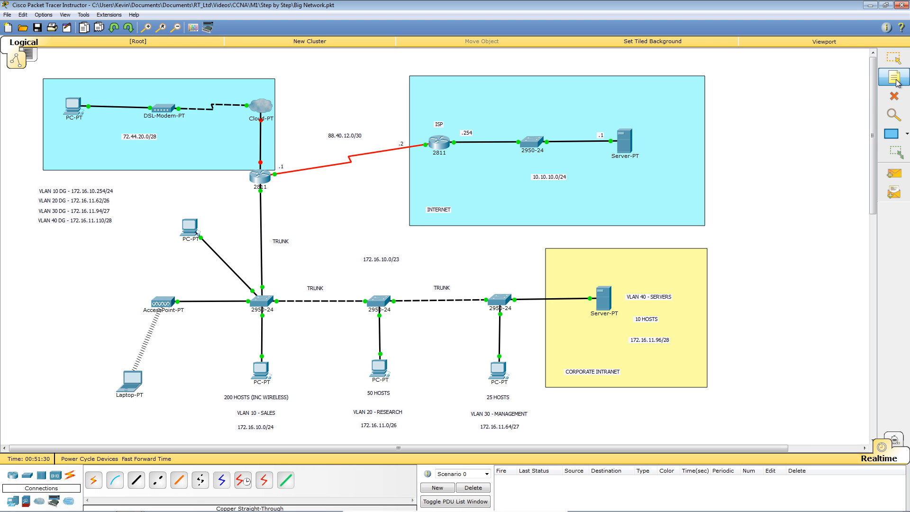
Step: Add a '.14' note beside the 2811 router and drag it into place
click(247, 159)
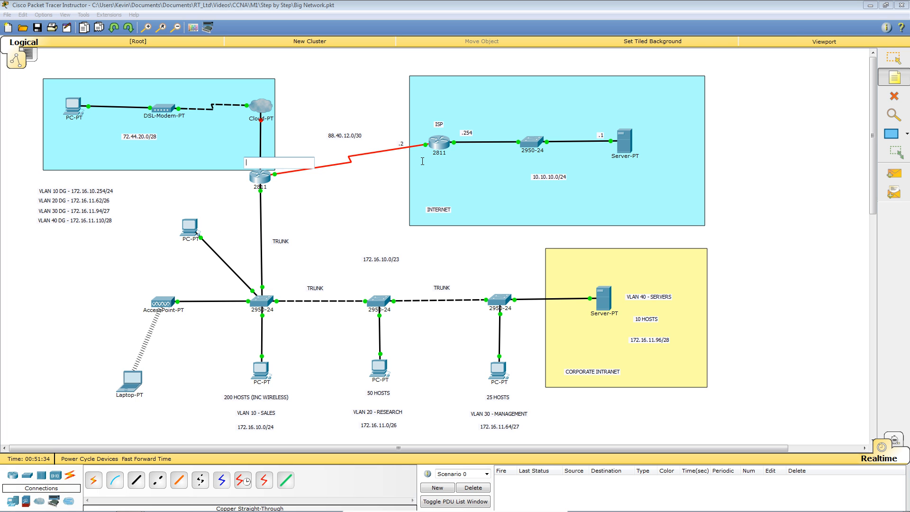
text(.14)
click(330, 103)
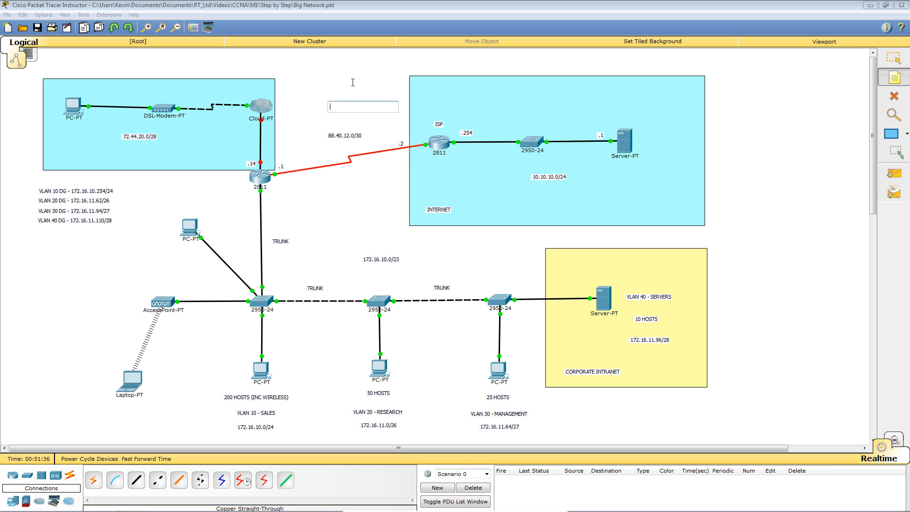
click(893, 76)
drag(252, 166, 244, 163)
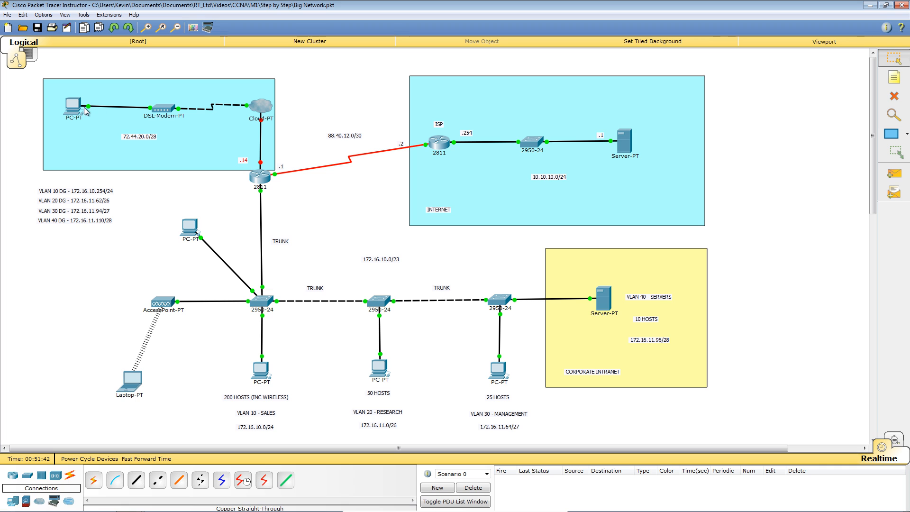
mouse_move(263, 191)
Step: In R1's CLI, enter global configuration and select interface FastEthernet 0/1
click(262, 176)
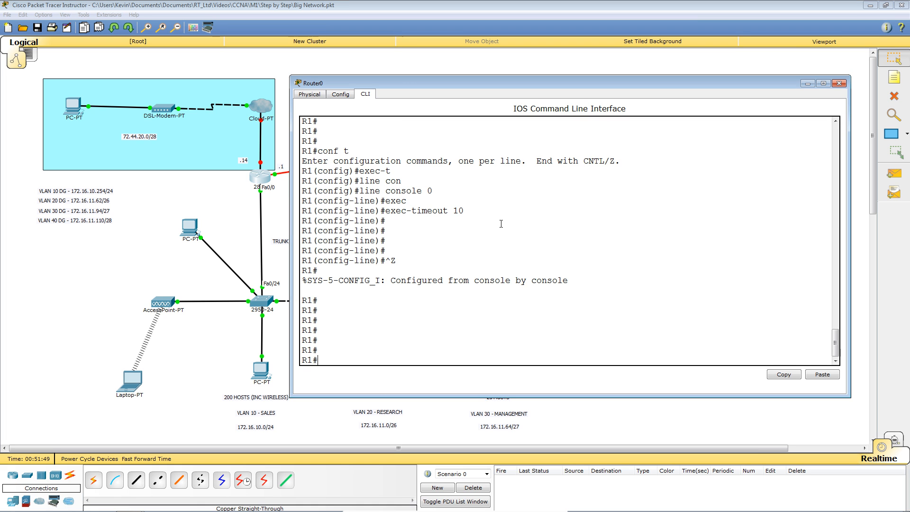
text(conf t)
key(Return)
text(int)
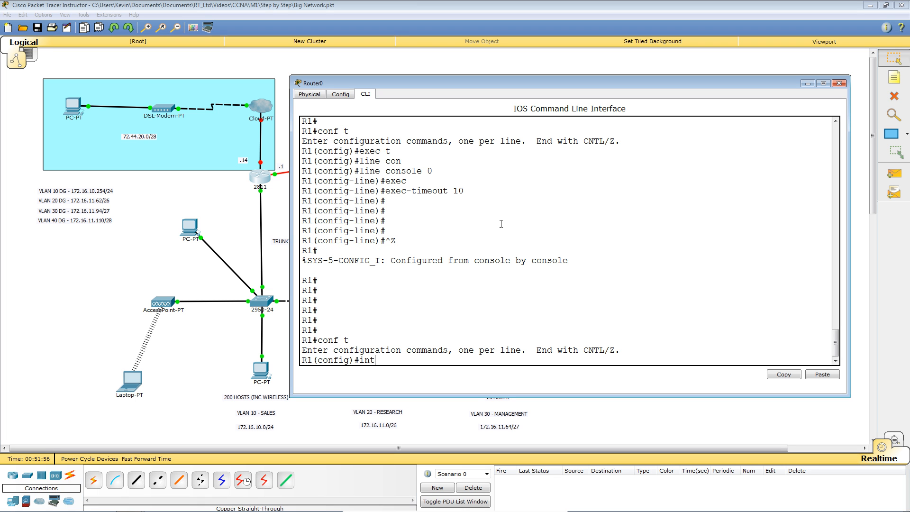
key(Tab)
text(fa)
key(Tab)
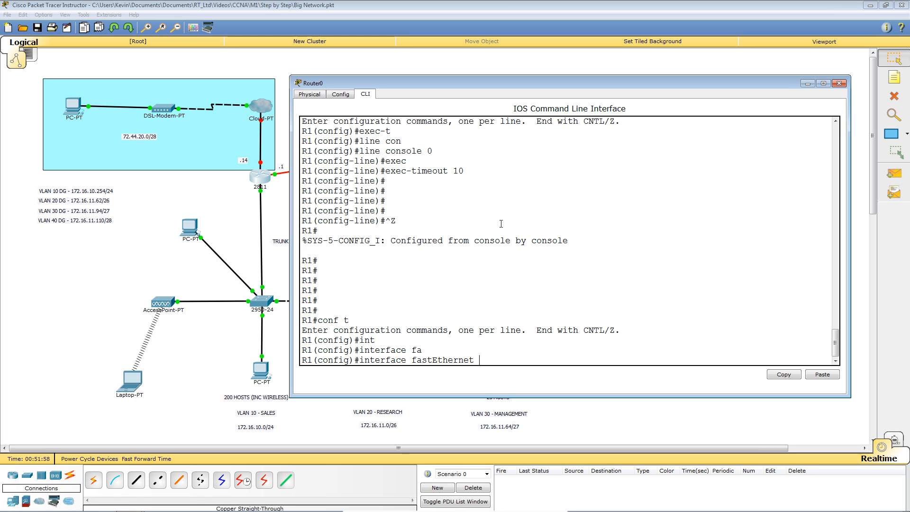
text(0/1)
key(Return)
Step: Assign FastEthernet 0/1 the address 72.44.20.14 255.255.255.240, briefly trying .15 before restoring .14
text(ip address)
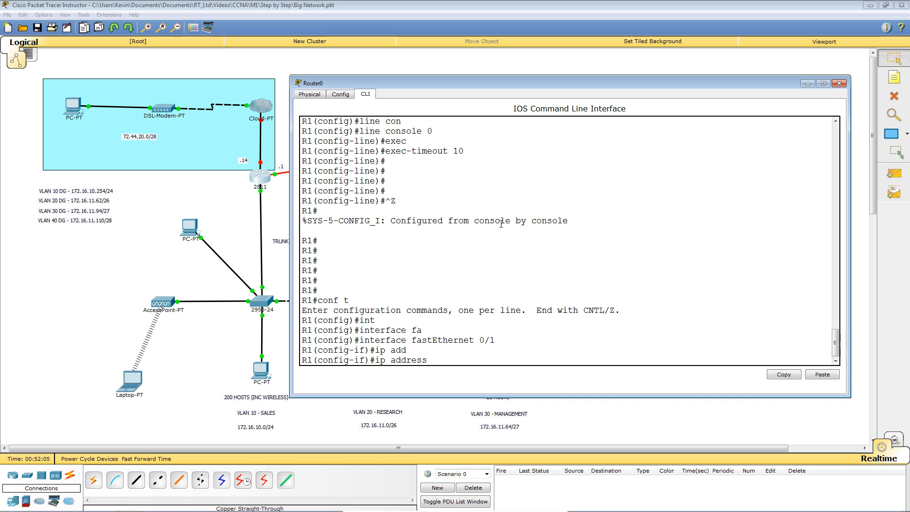
text(72)
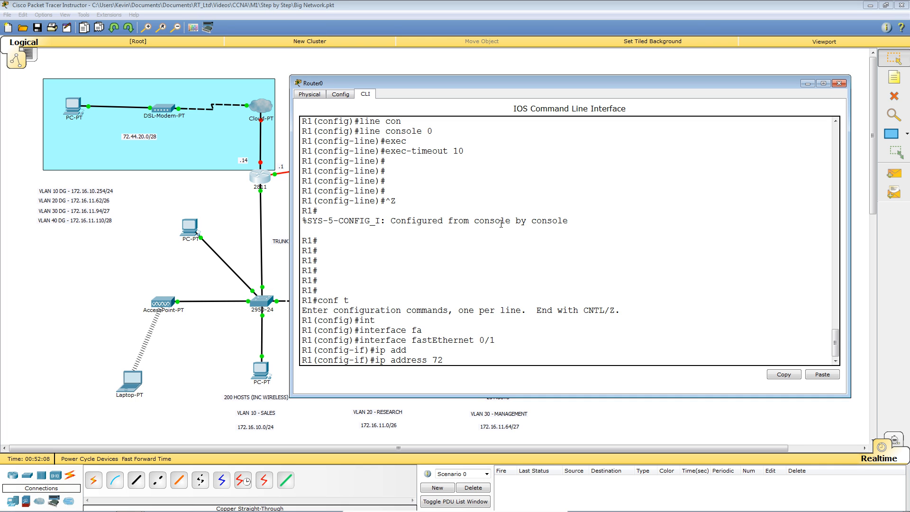
text(.44.20.14 255.255.255.240)
key(Return)
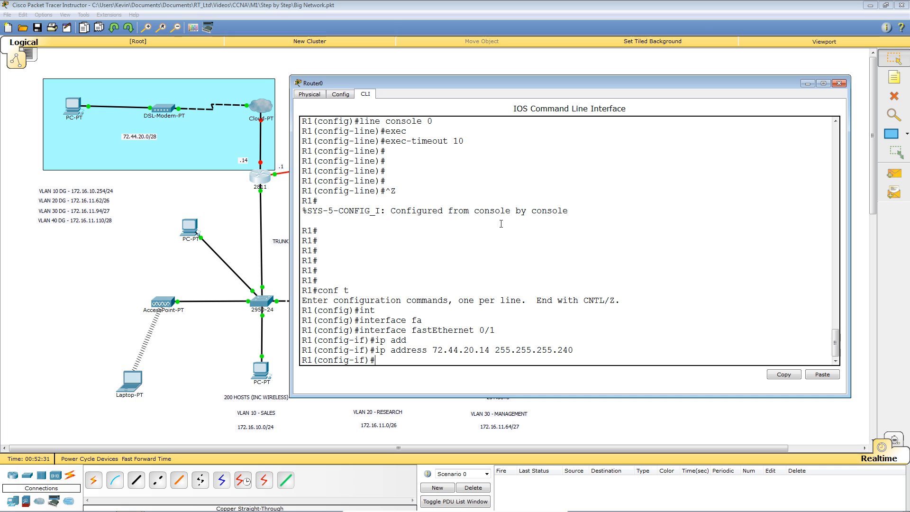
key(Up)
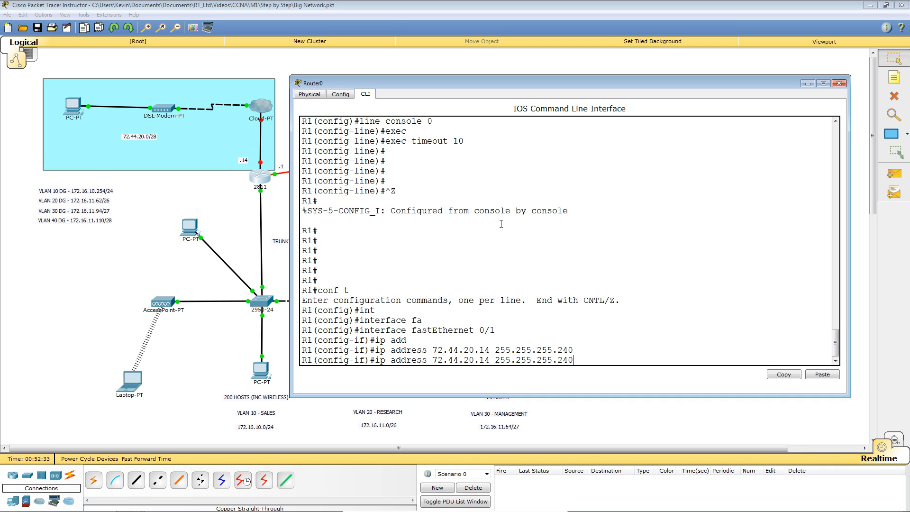
key(Left)
key(Left)
key(Left)
key(Left)
key(Left)
key(BackSpace)
text(5)
key(Return)
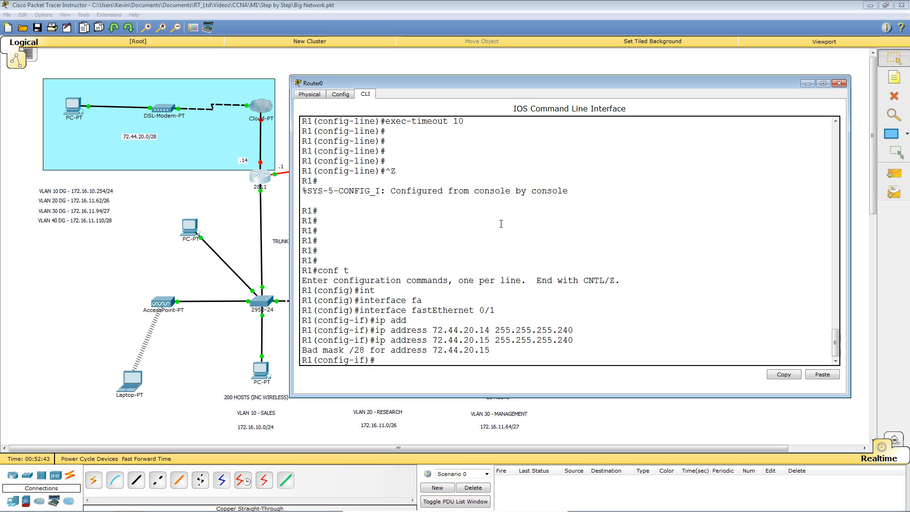
key(Up)
key(Up)
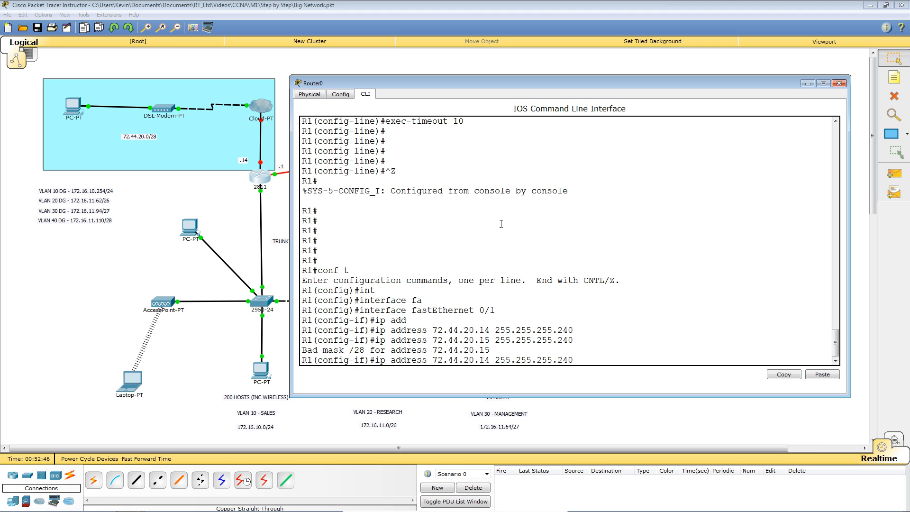
key(Return)
key(Return)
key(Return)
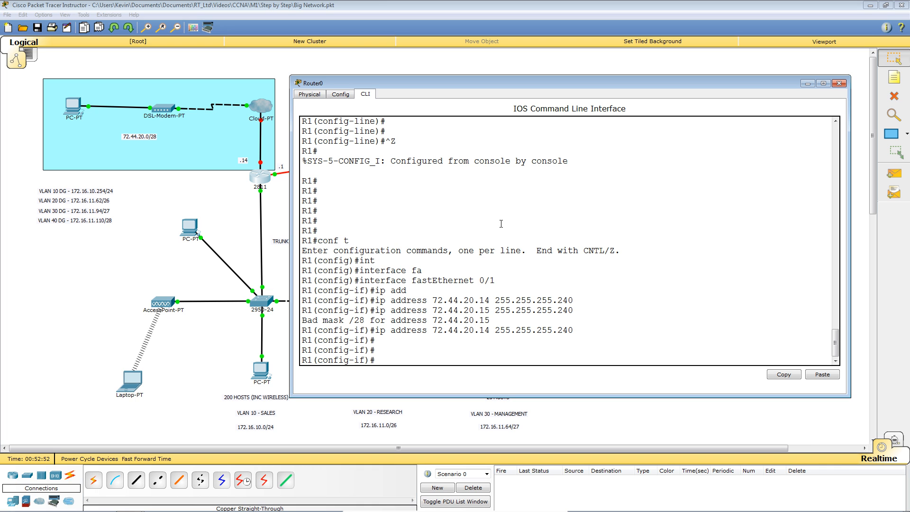
Step: Bring the interface up with no shutdown and exit back to global configuration
text(no s)
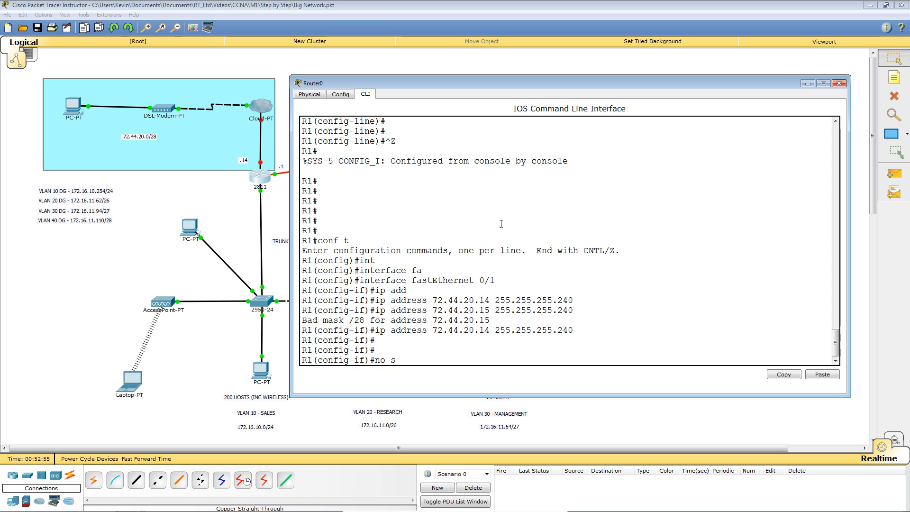
text(hut)
key(Tab)
key(Return)
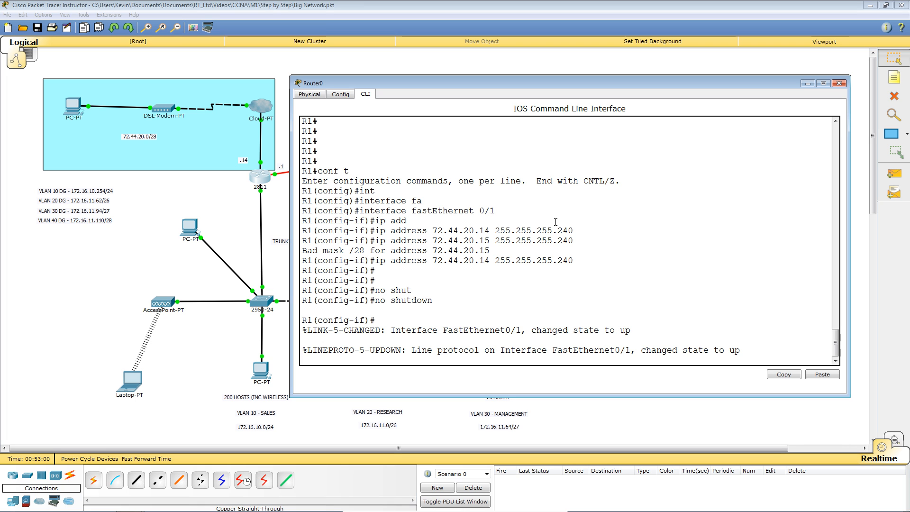
key(Return)
key(Return)
key(Return)
key(Return)
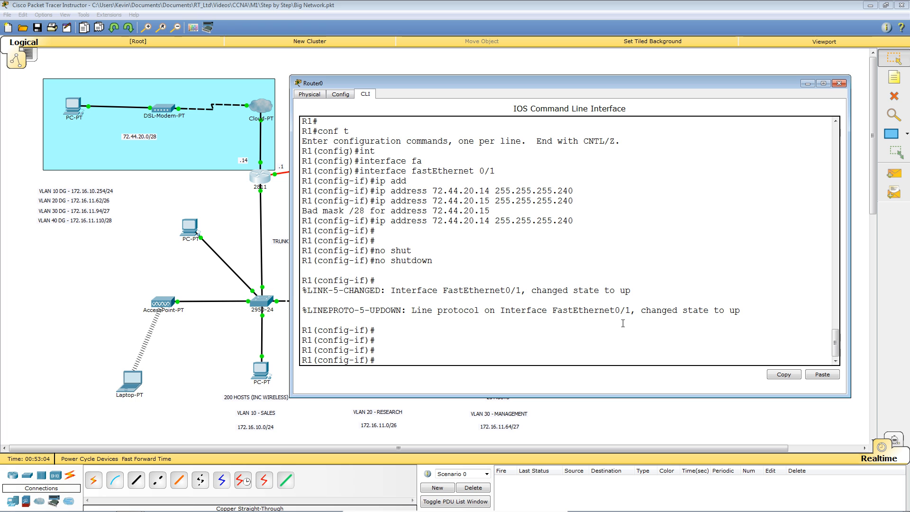
text(exit)
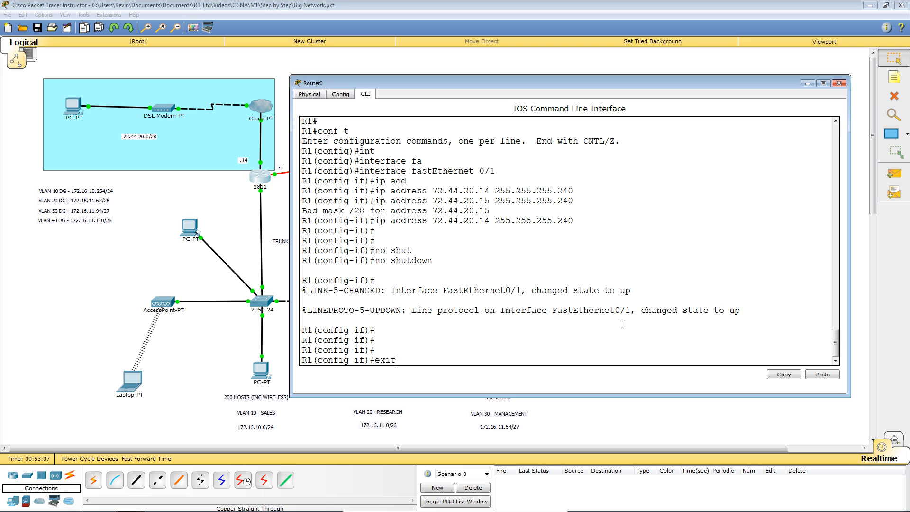
key(Return)
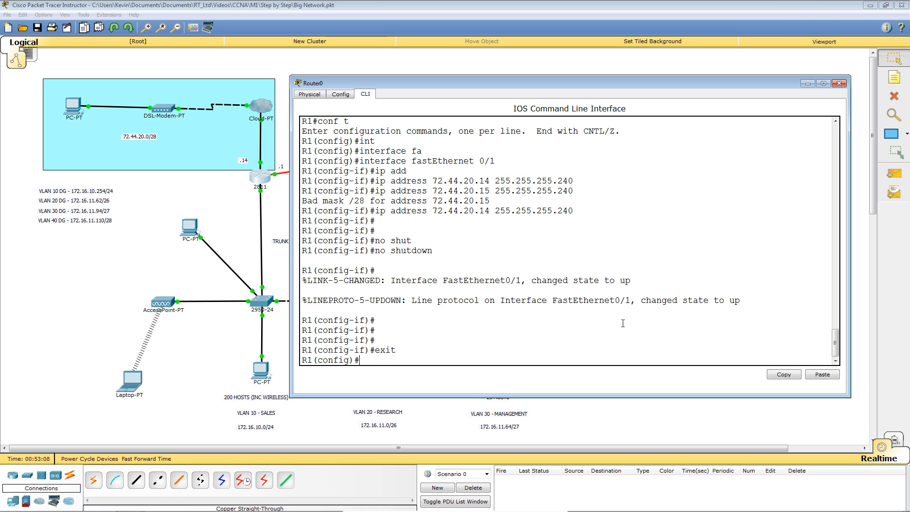
Step: Create the DHCP pool REMOTE_POOL on R1
text(ip dhc)
key(Tab)
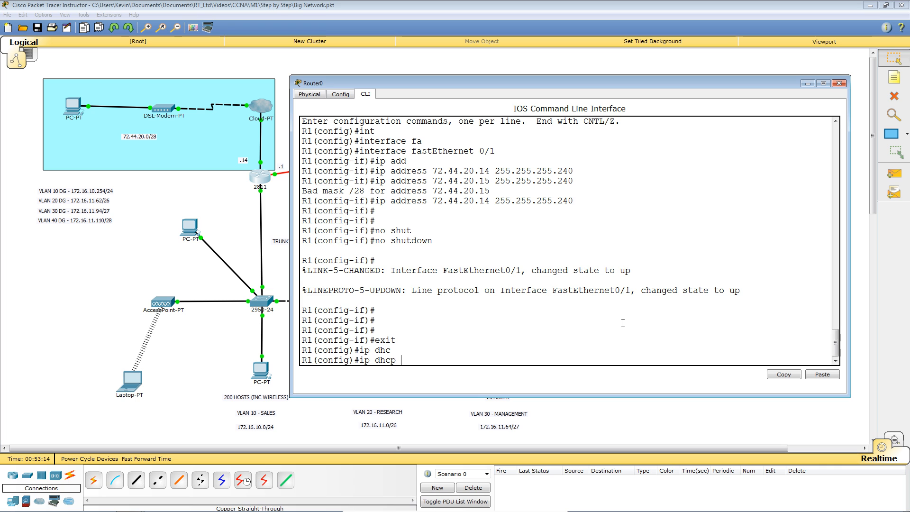
text(po)
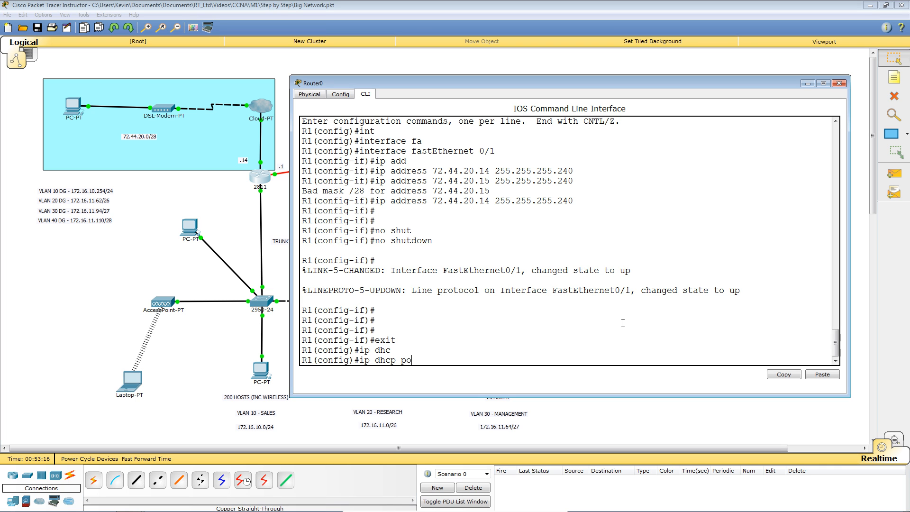
key(Tab)
text(REMOTE)
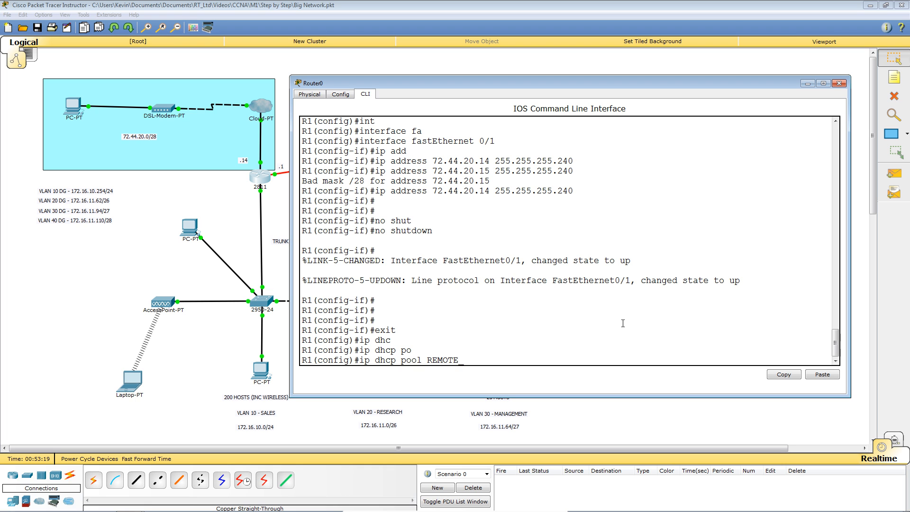
text(_POOL)
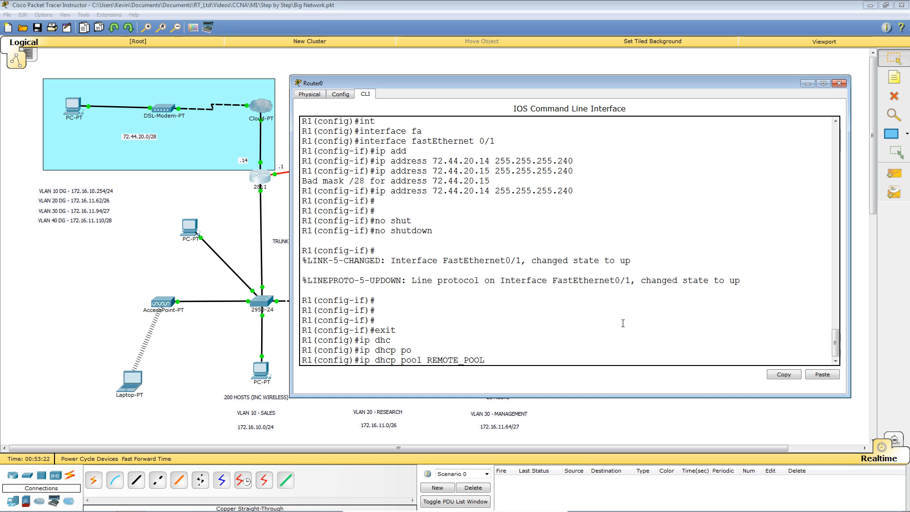
key(Return)
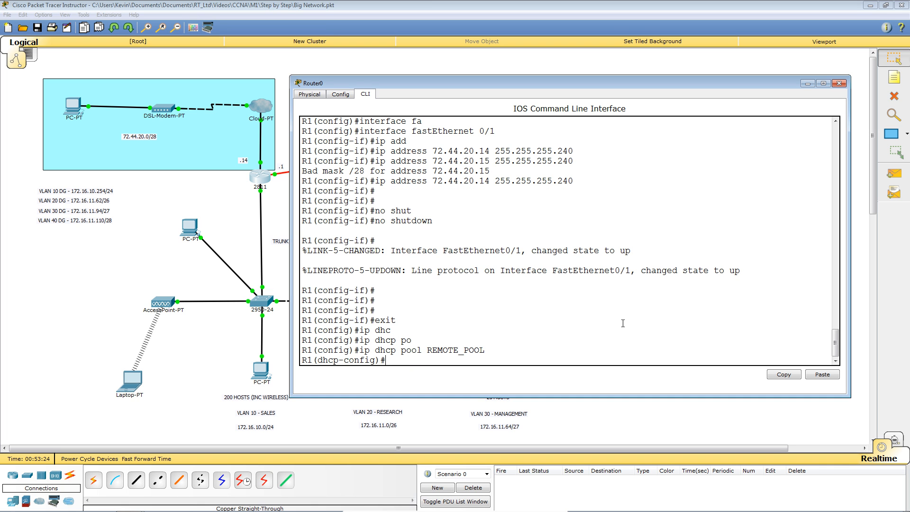
Step: Give REMOTE_POOL network 72.44.20.0 255.255.255.240 and default-router 72.44.20.14
text(net)
key(Tab)
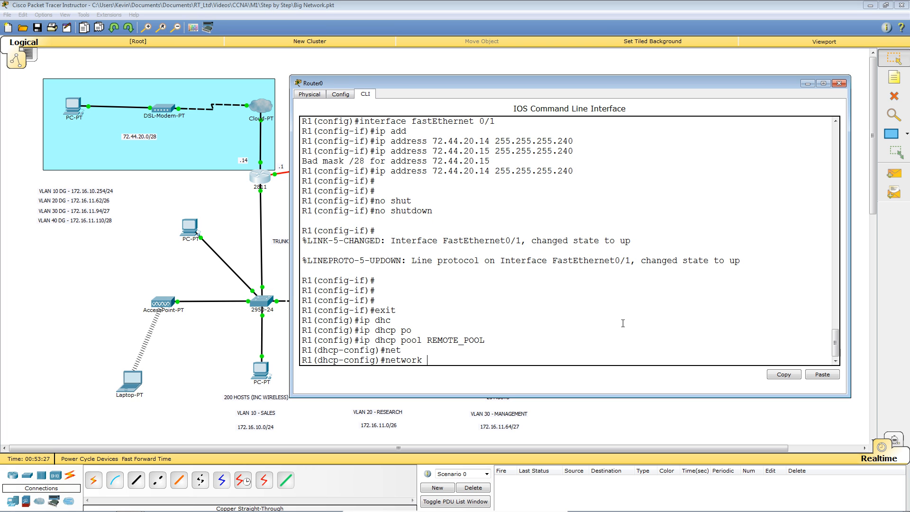
text(72.44.20.0 )
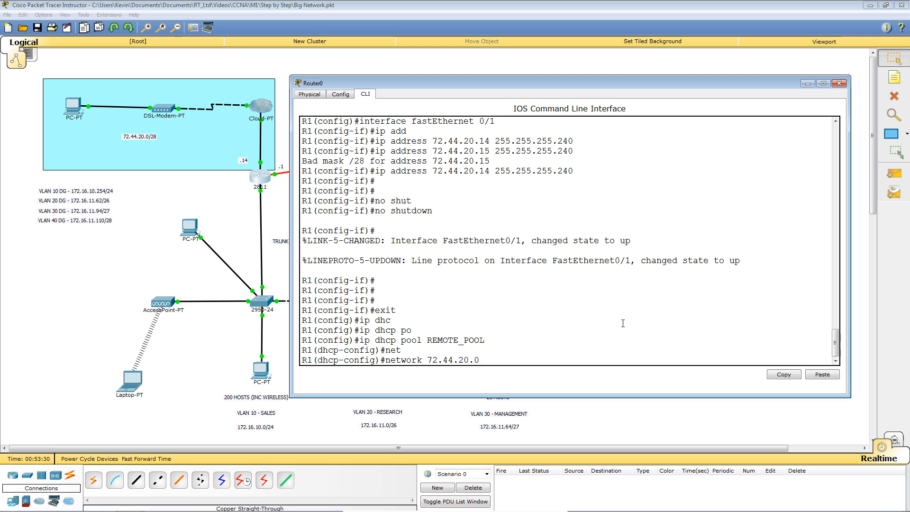
text(255.2)
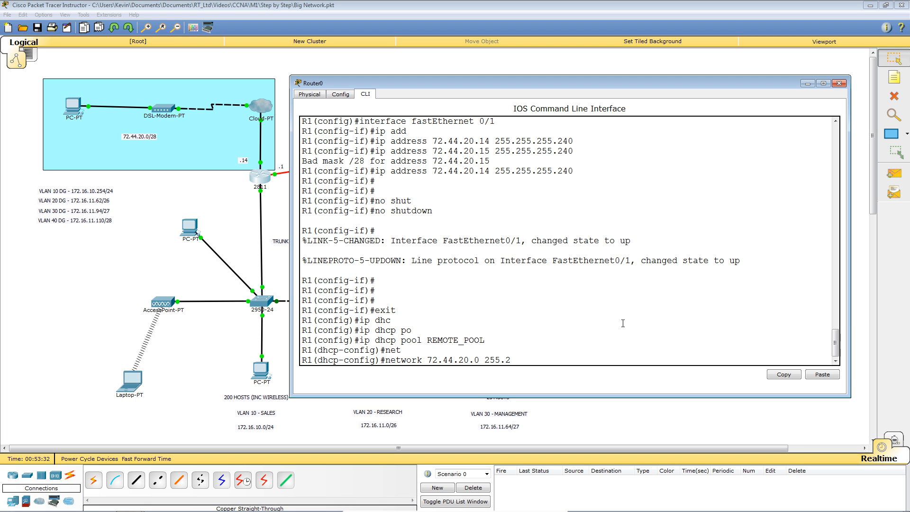
text(55.255.240)
key(Return)
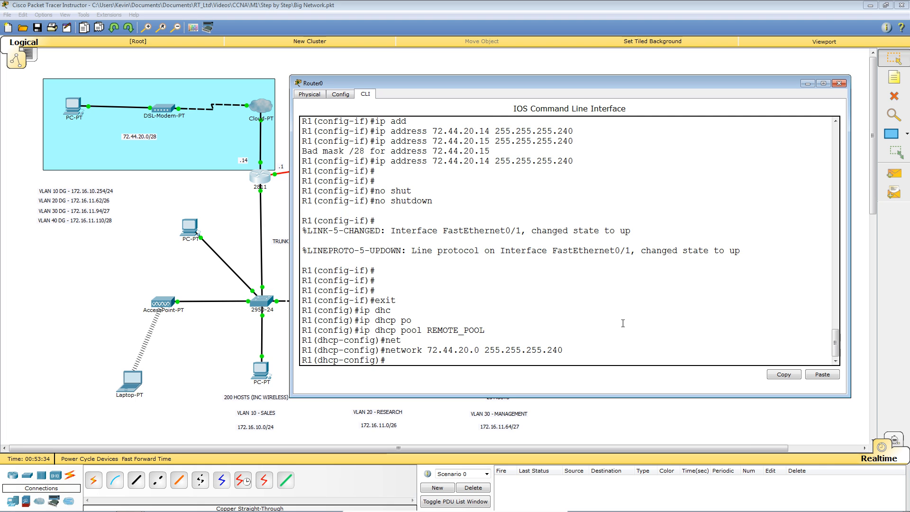
text(def)
key(Tab)
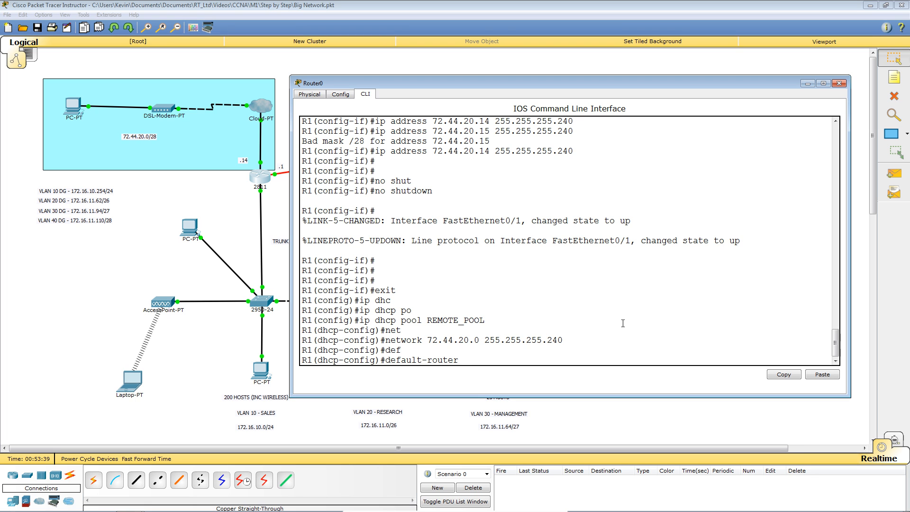
text(72.44.20.14)
key(Return)
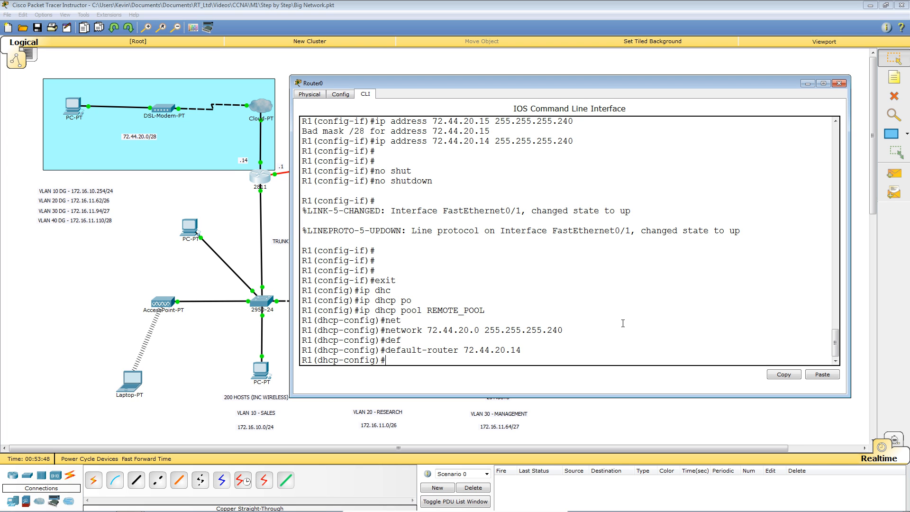
Step: Begin the dns-server command and switch to the topology window
text(d)
text(ns)
key(Tab)
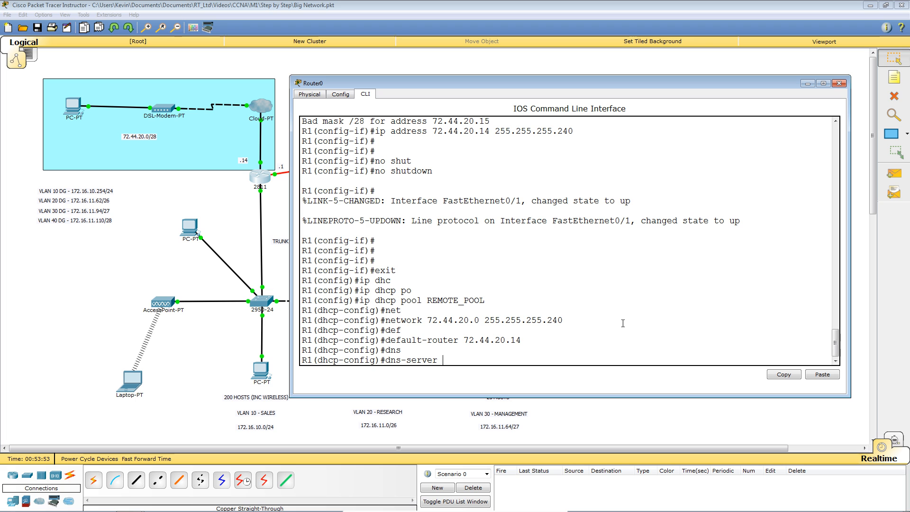
key(alt+Tab)
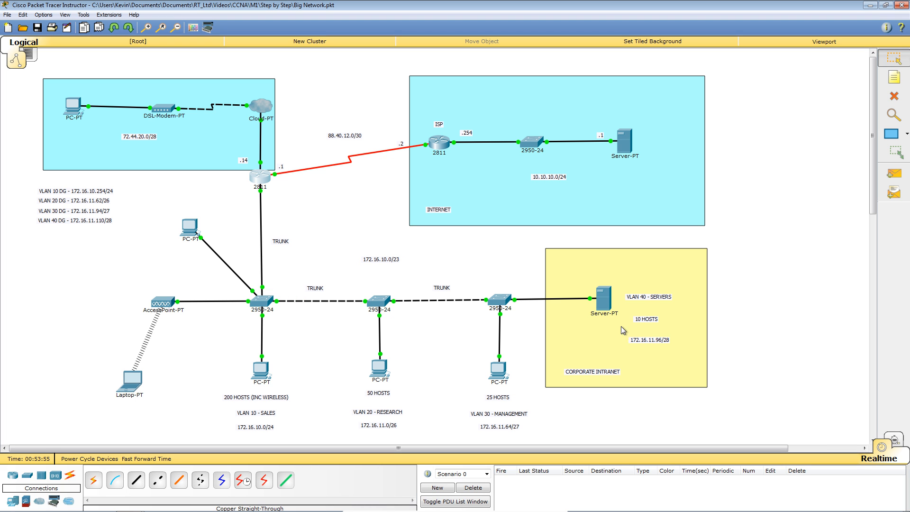
Step: Look up the Internet server's IP and set REMOTE_POOL's DNS server to 10.10.10.1
mouse_move(625, 144)
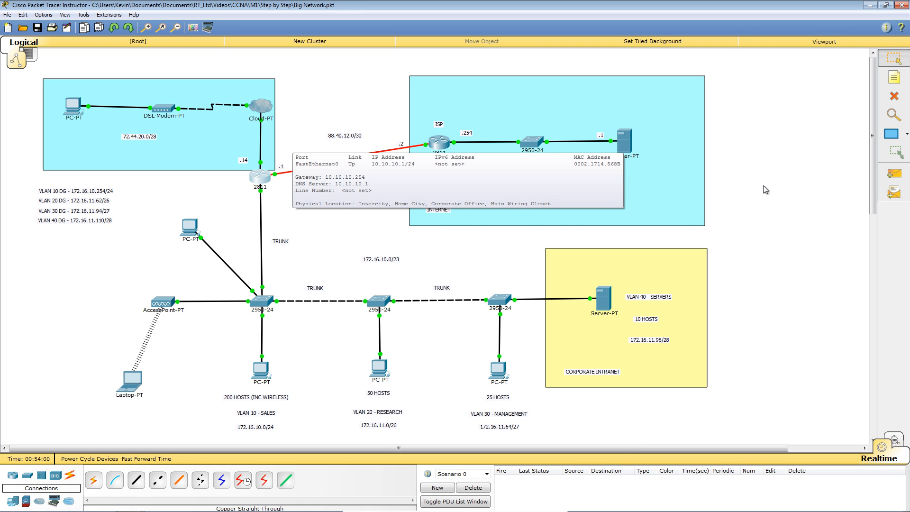
key(alt+Tab)
text(10.10.10.1)
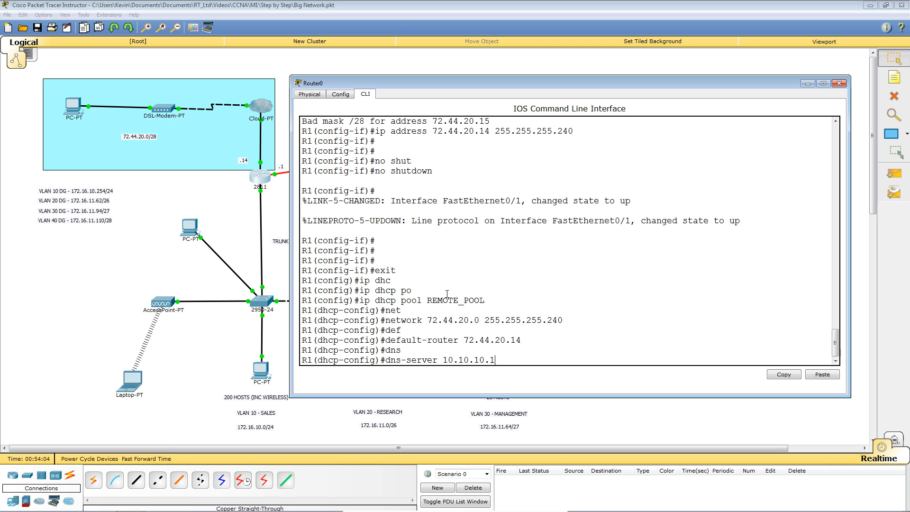
key(Return)
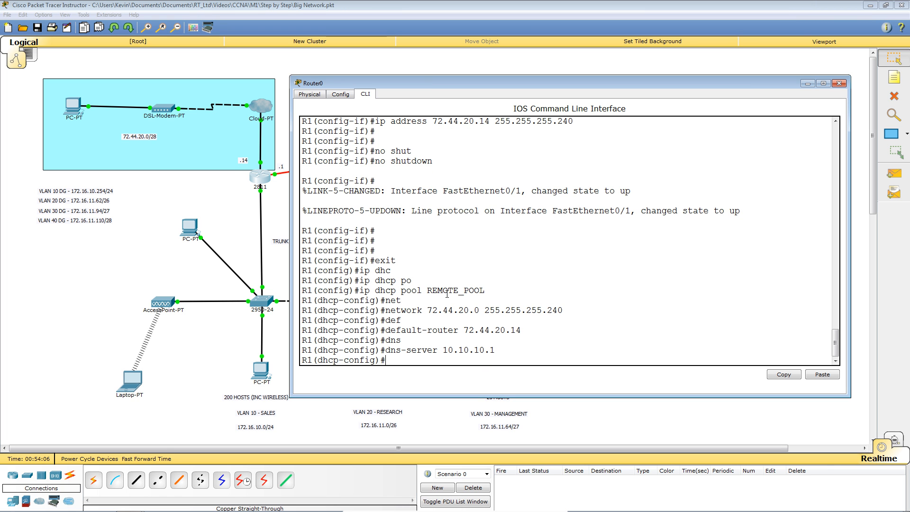
Step: Leave configuration mode and save R1's running configuration with wr
key(ctrl+z)
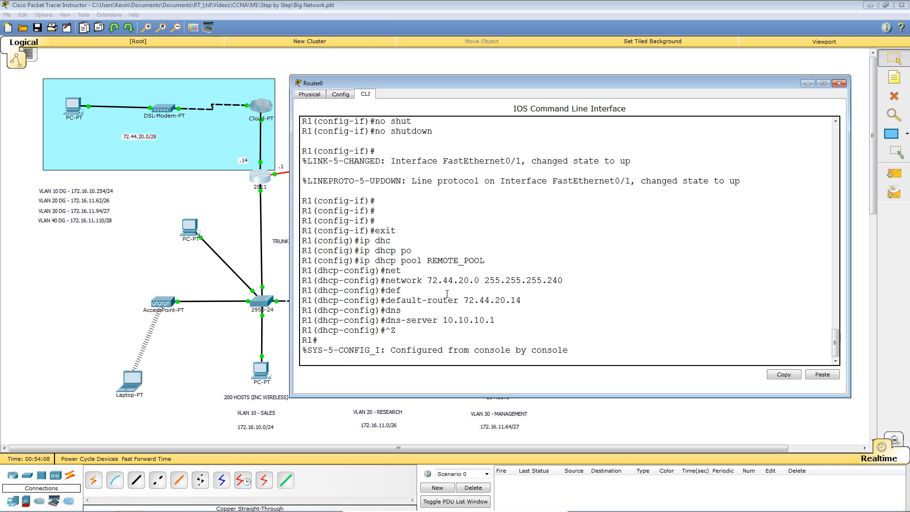
key(Return)
text(wr)
key(Return)
key(Return)
key(Return)
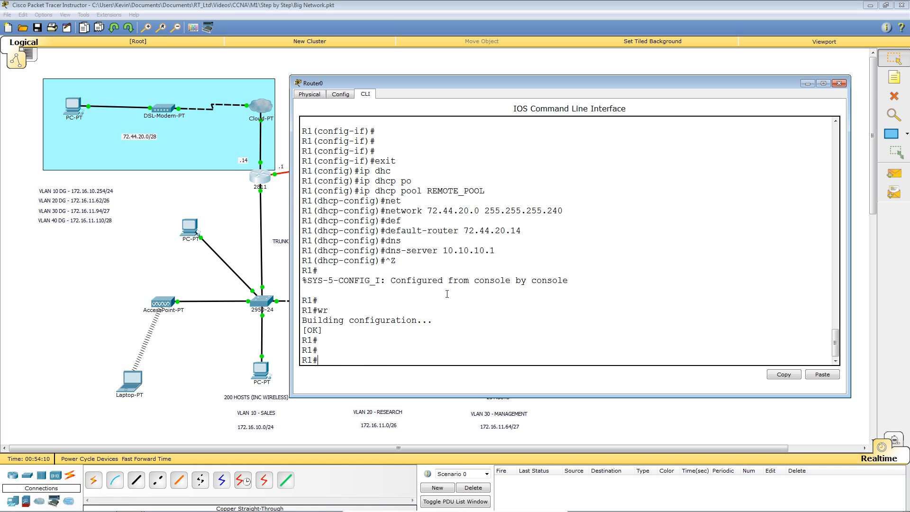
Step: Switch PC4's IP configuration to DHCP so it receives 72.44.20.1, gateway 72.44.20.14, DNS 10.10.10.1
click(72, 107)
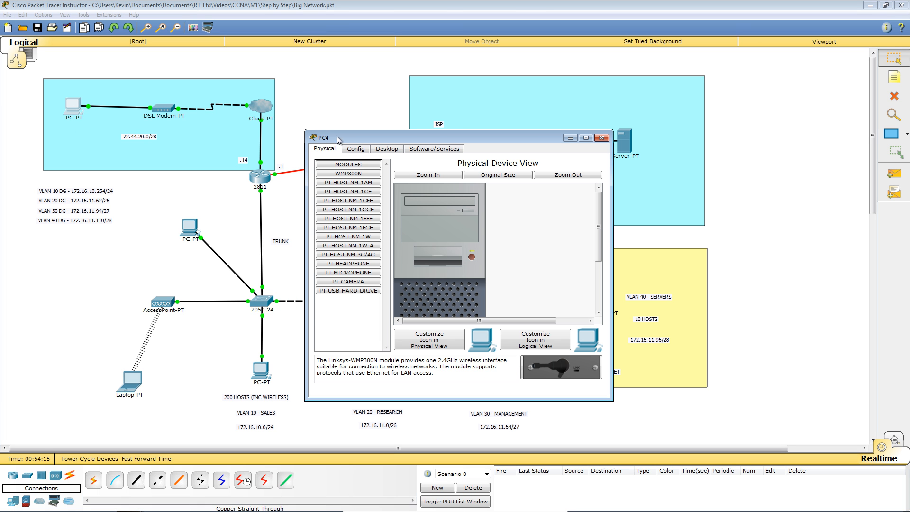
click(385, 148)
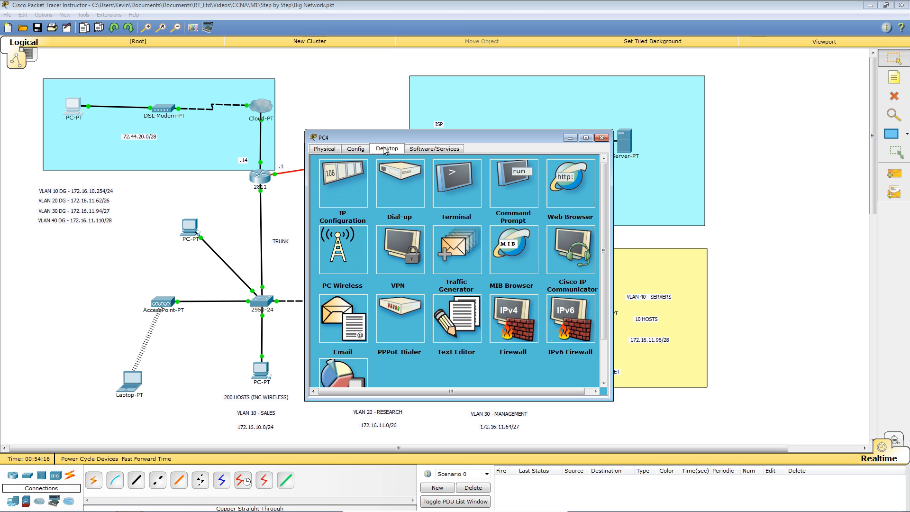
click(338, 177)
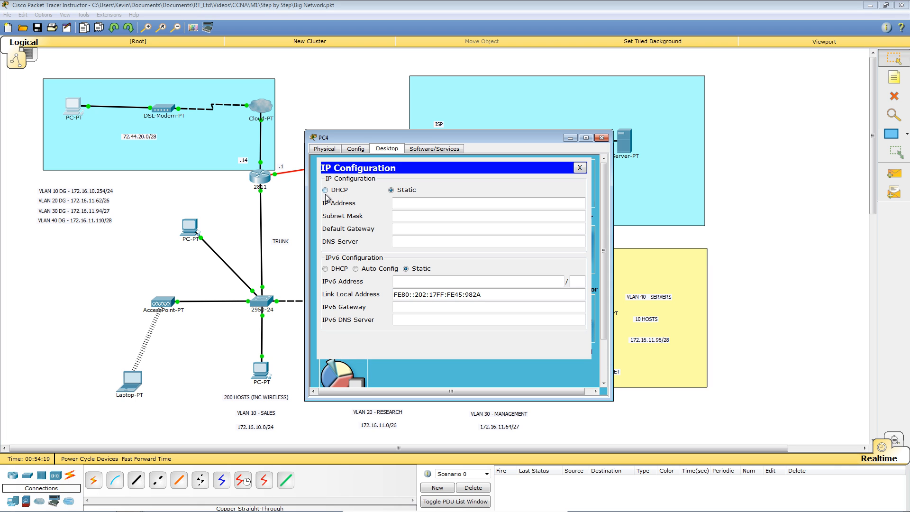
click(325, 190)
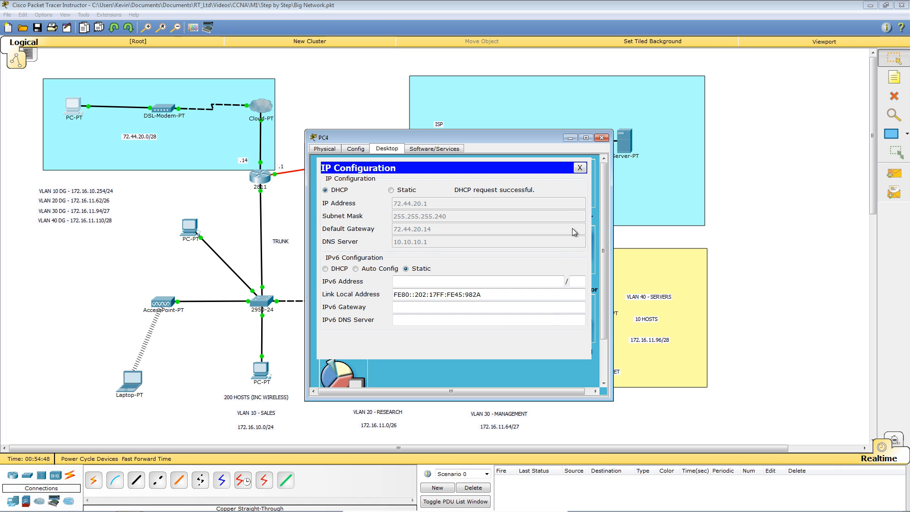
Step: Close PC4's IP settings and device window, then return to R1's CLI
click(580, 168)
click(601, 138)
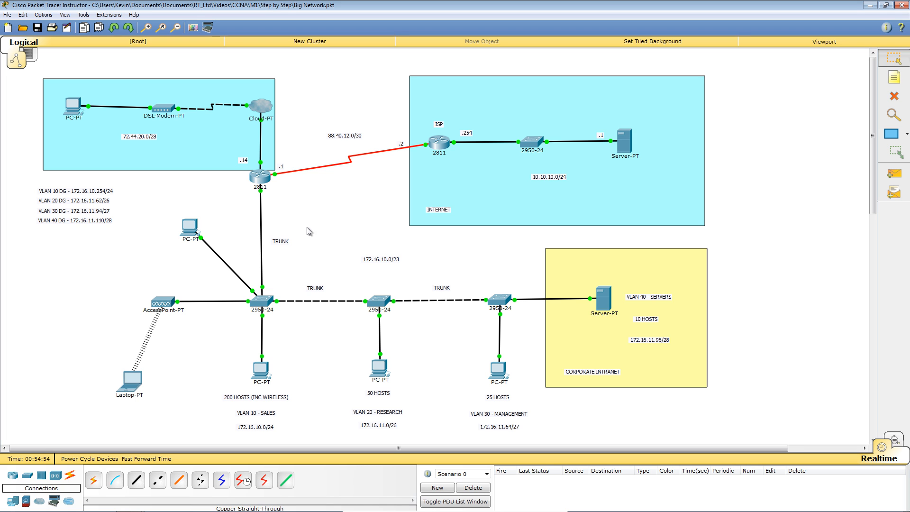
click(264, 181)
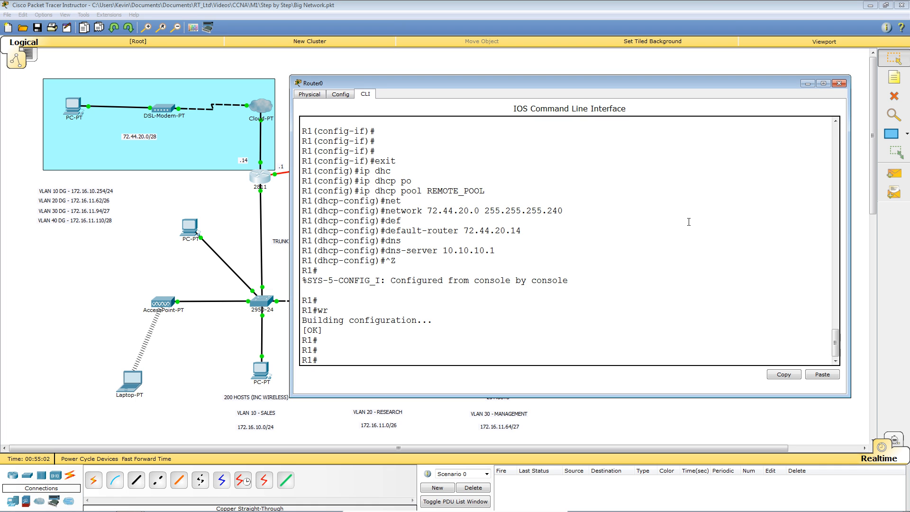
Step: After erasing a mistyped command, enter conf t and run aaa new-model on R1
key(Return)
key(Return)
key(Return)
key(Return)
key(Return)
key(Return)
key(Return)
key(Return)
key(Return)
key(Return)
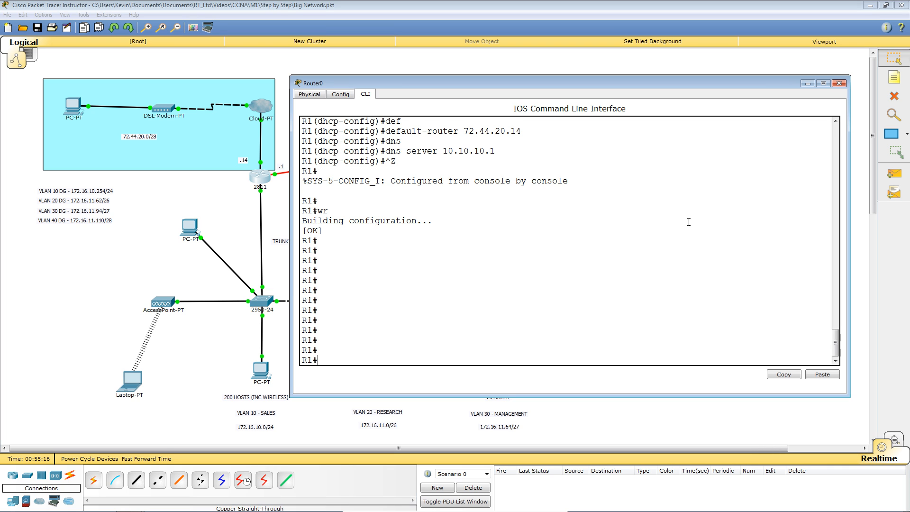
text(a new)
key(Tab)
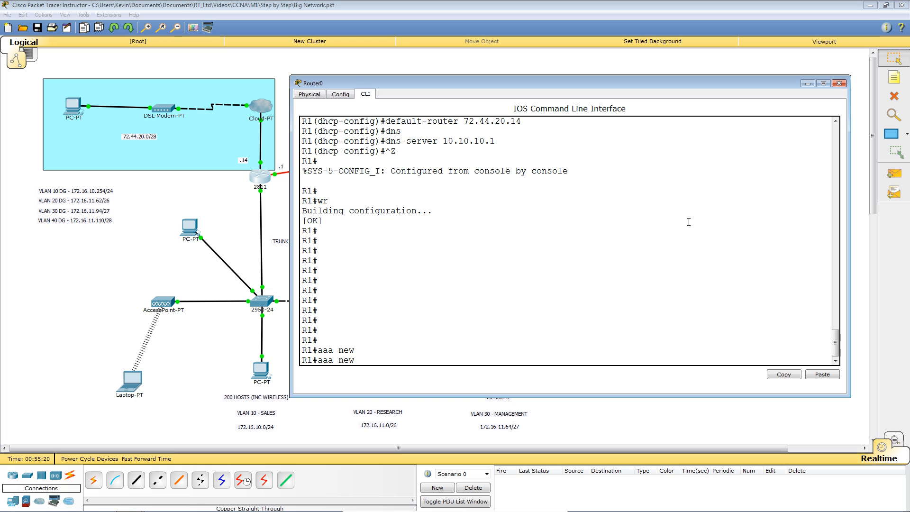
key(BackSpace)
key(BackSpace)
key(BackSpace)
key(BackSpace)
key(BackSpace)
key(BackSpace)
key(BackSpace)
text(conf t)
key(Return)
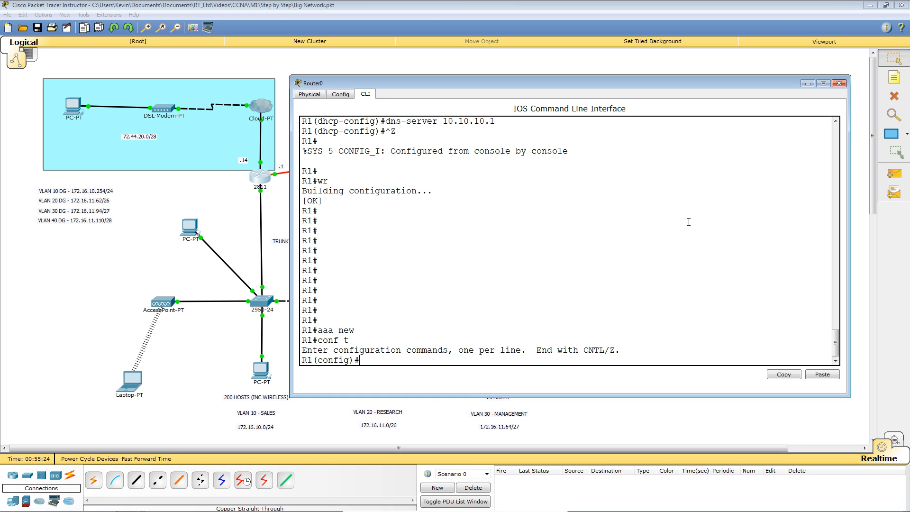
text(aaa new)
key(Tab)
key(Return)
key(Return)
key(Return)
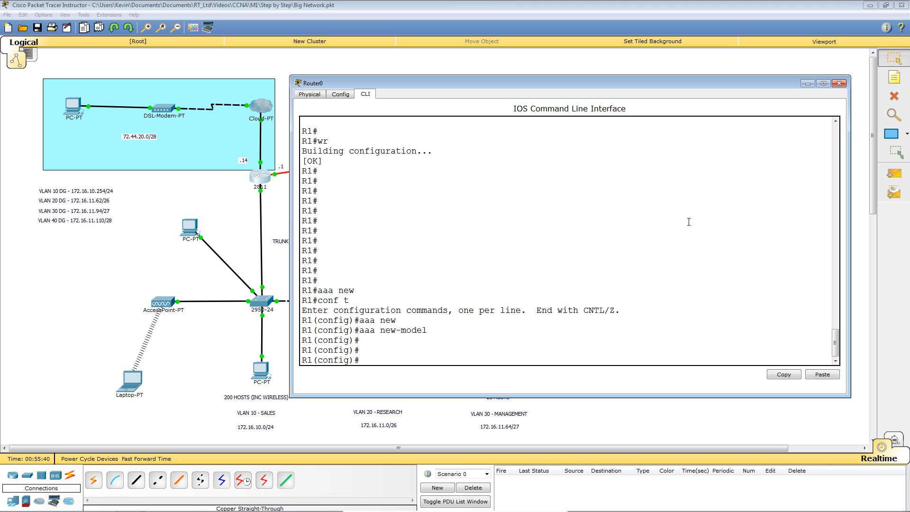
Step: Enter aaa authentication login REMOTE local, checking options with ? along the way
text(aaa authe)
key(Tab)
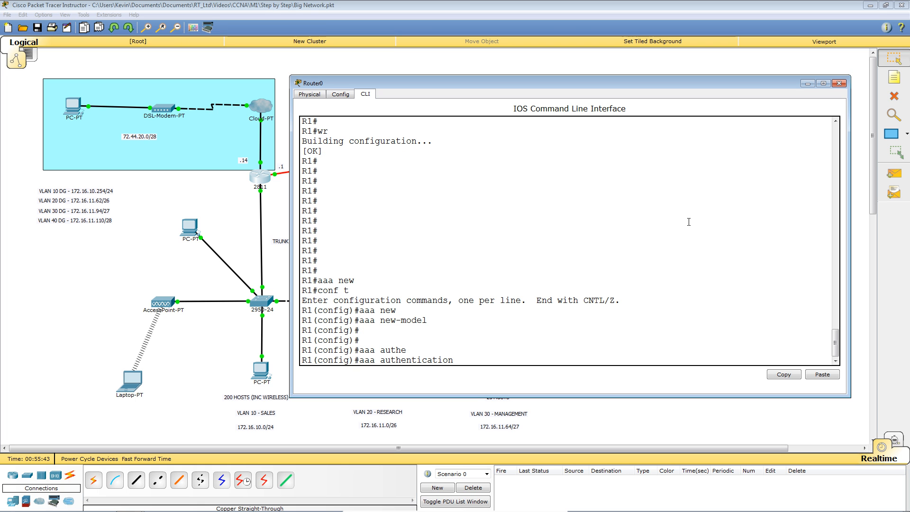
text(?)
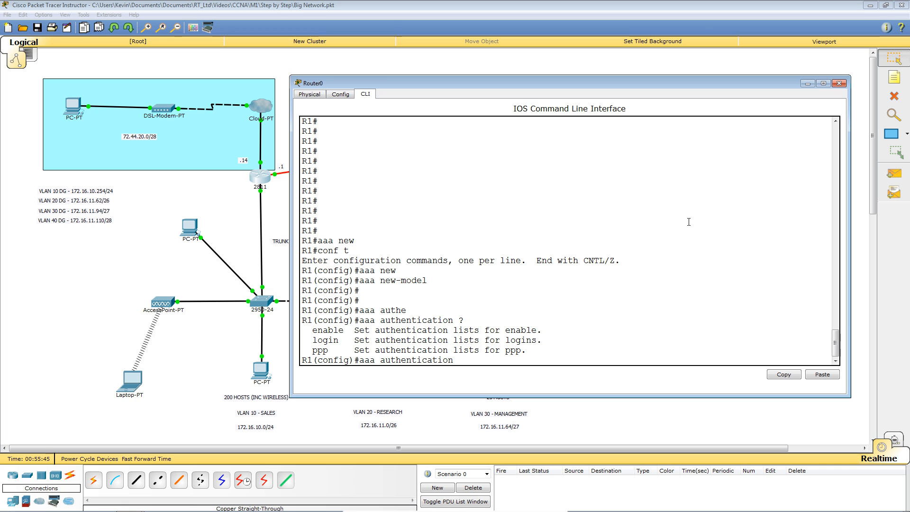
text(lo)
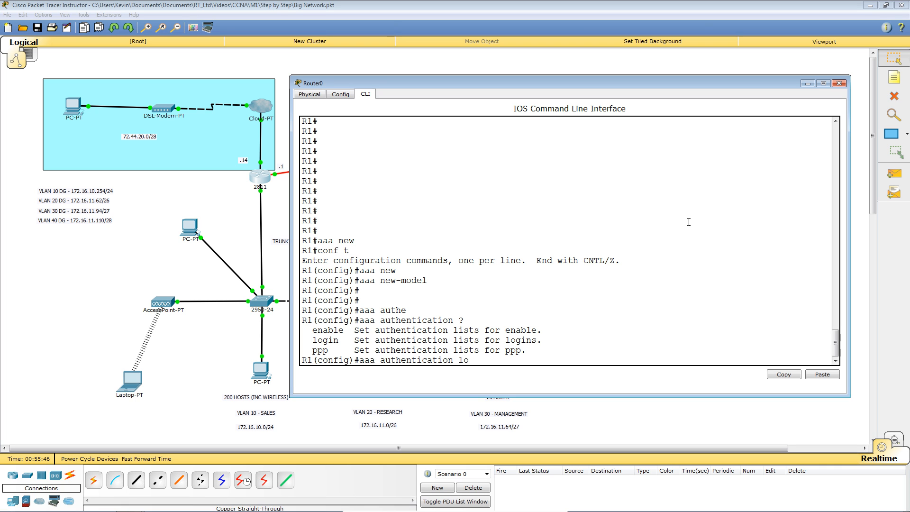
key(Tab)
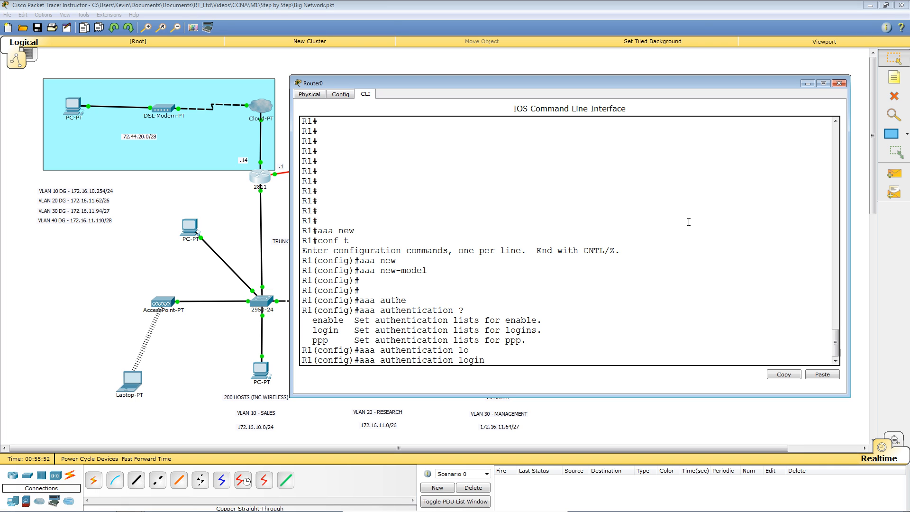
text(?)
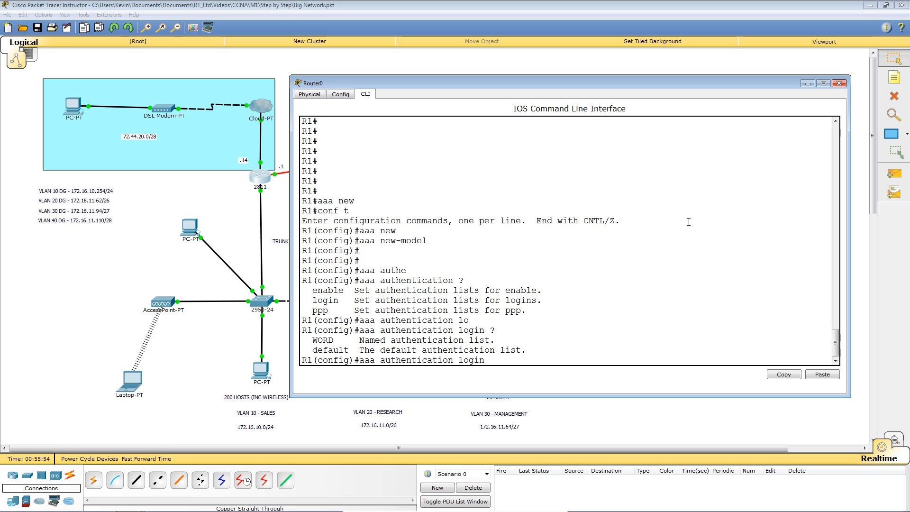
text(W)
key(BackSpace)
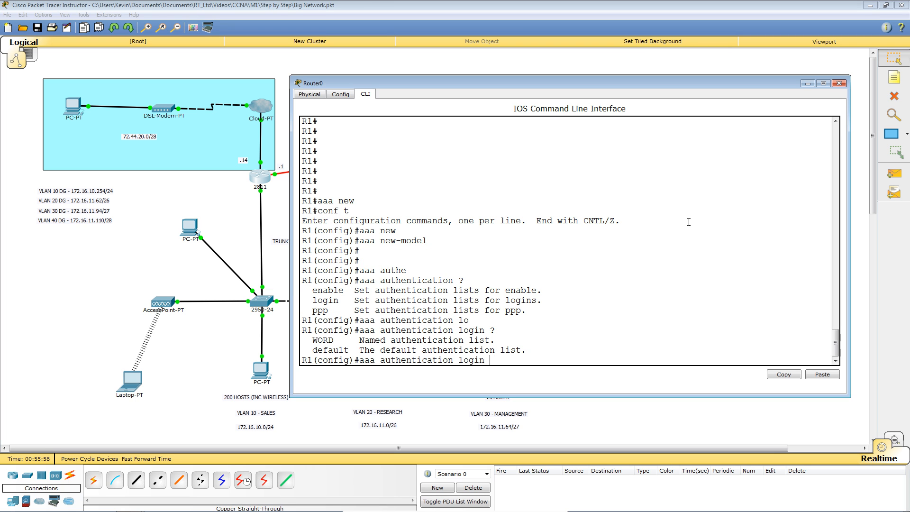
text(REMOTE)
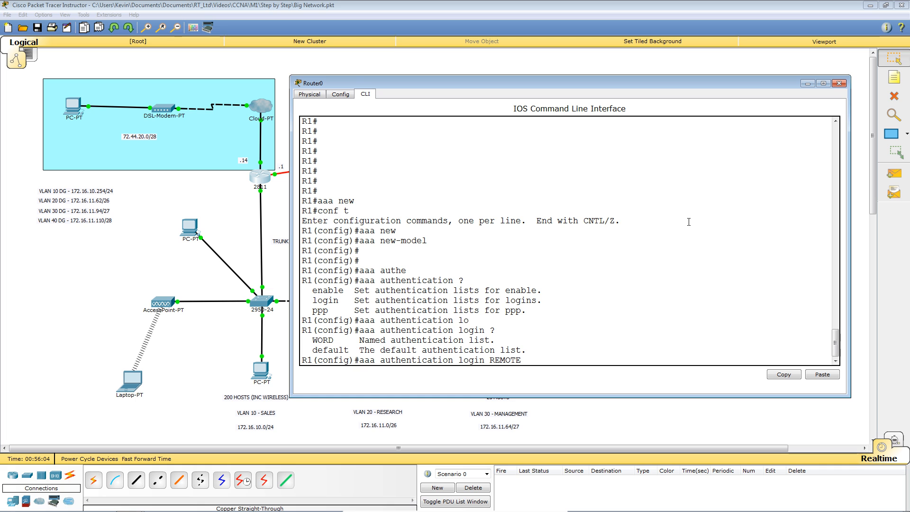
text(?)
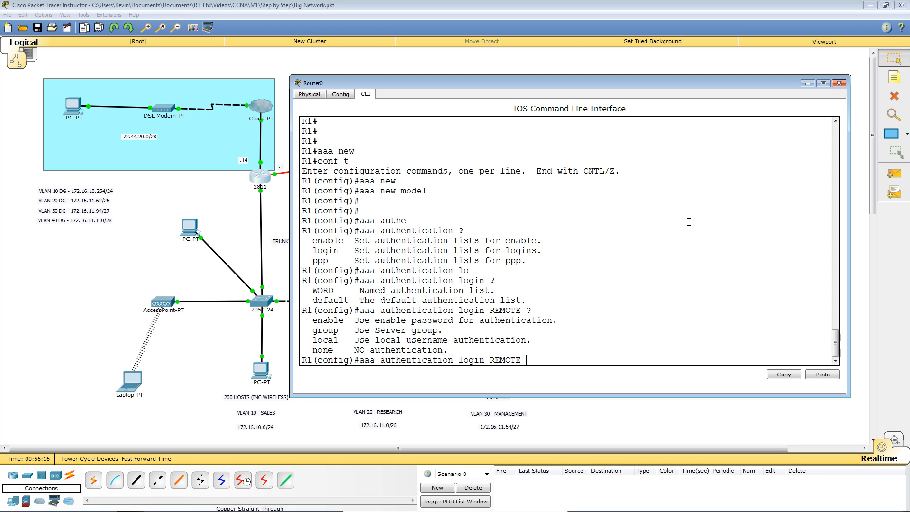
text(loc)
key(Tab)
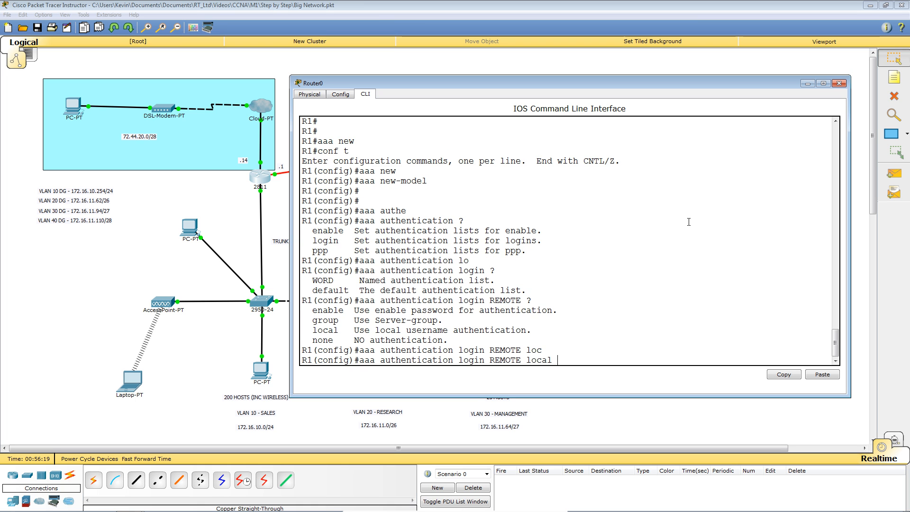
key(Return)
key(Return)
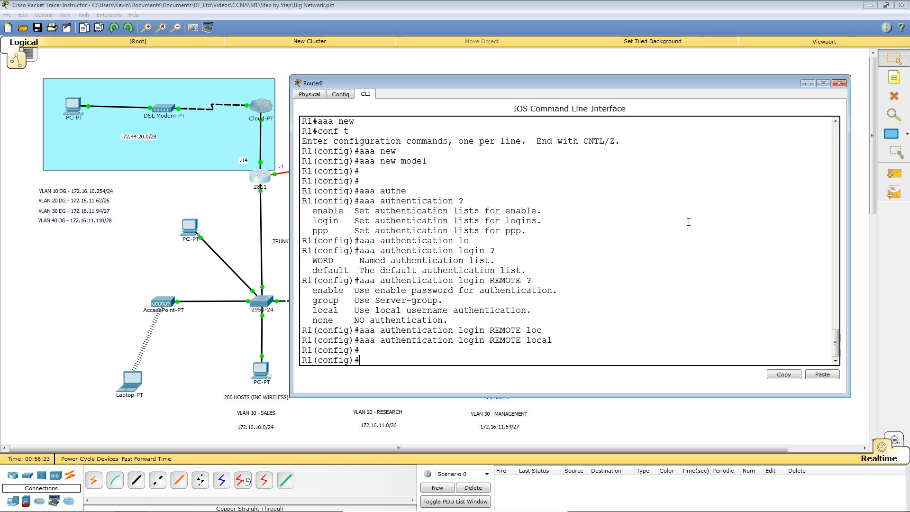
Step: Configure aaa authorization network REMOTE local on R1
text(aaa author)
key(Tab)
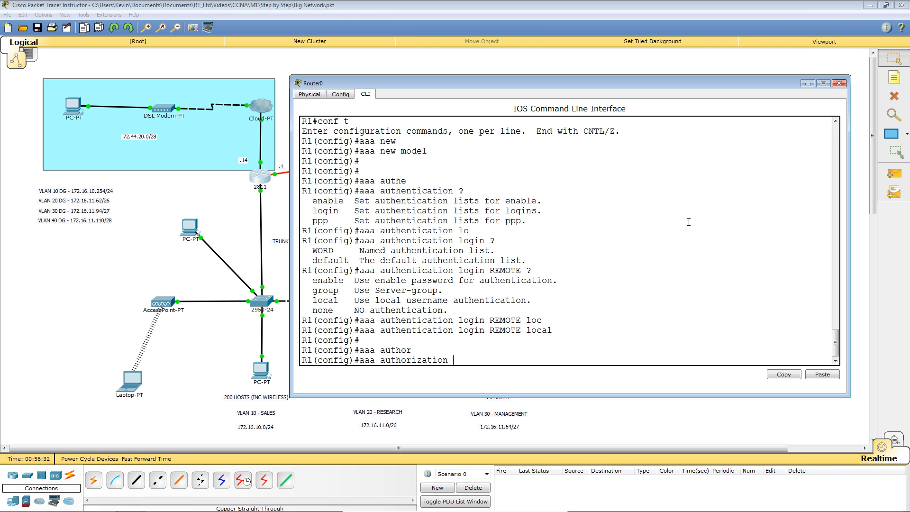
text(net)
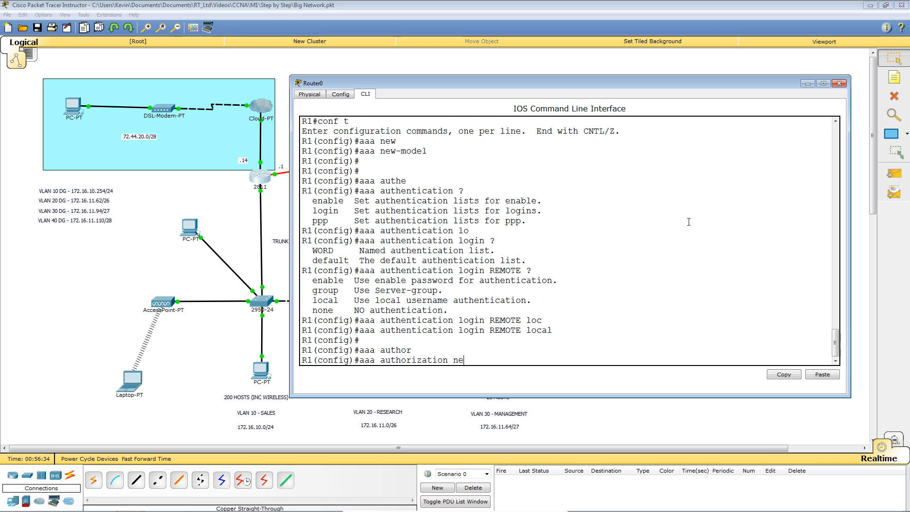
key(Tab)
text(REMOTE)
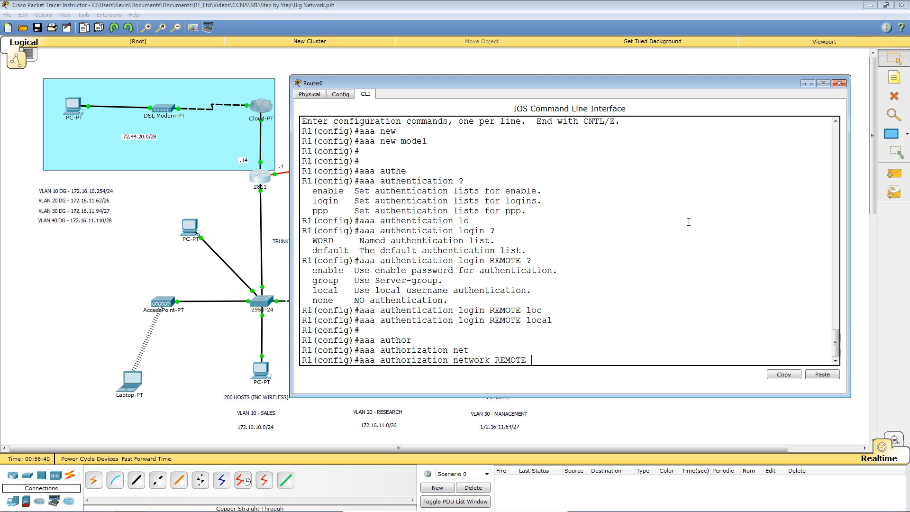
text( loc)
key(Tab)
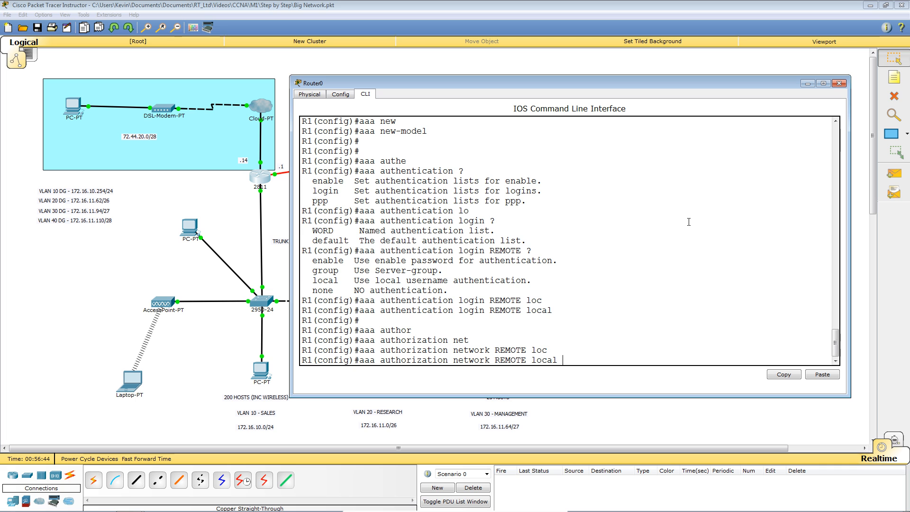
key(Return)
key(Return)
key(Return)
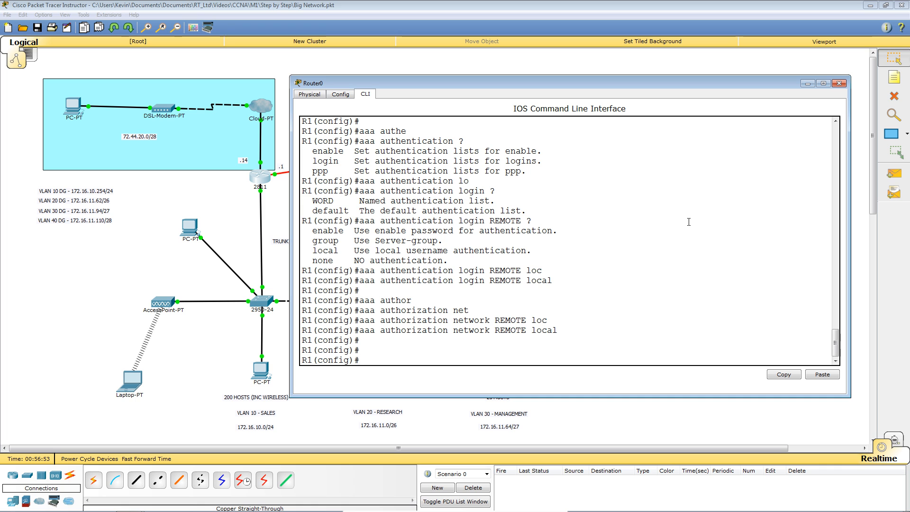
Step: Add a local VPN username with a secret password and highlight the new lines for review
text(user)
key(Tab)
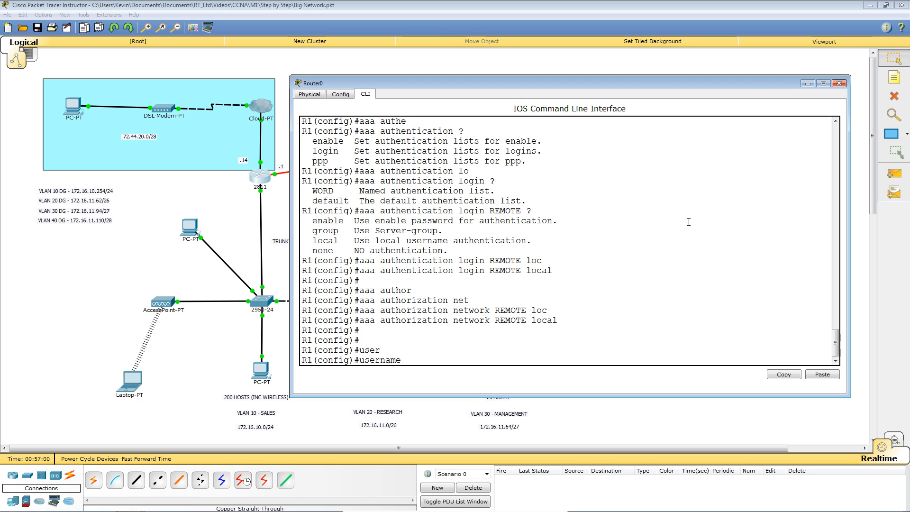
text(VPN secr)
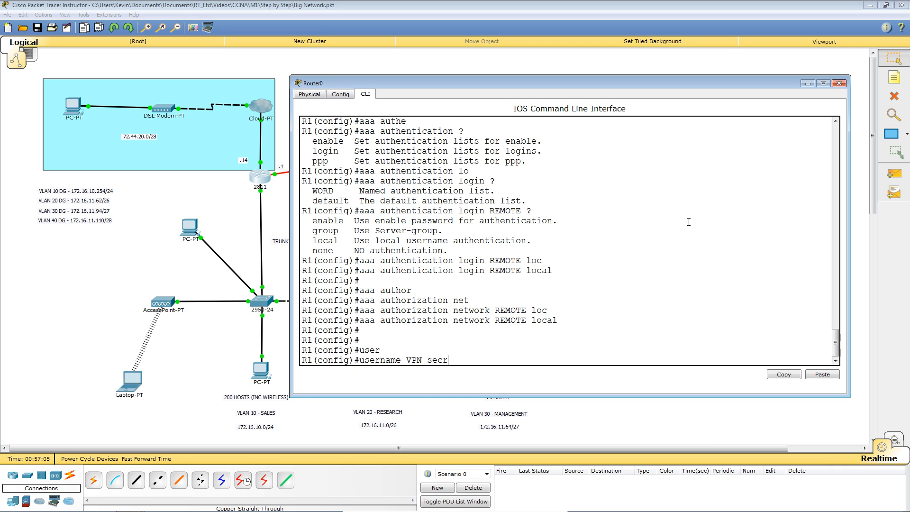
key(Tab)
text(super)
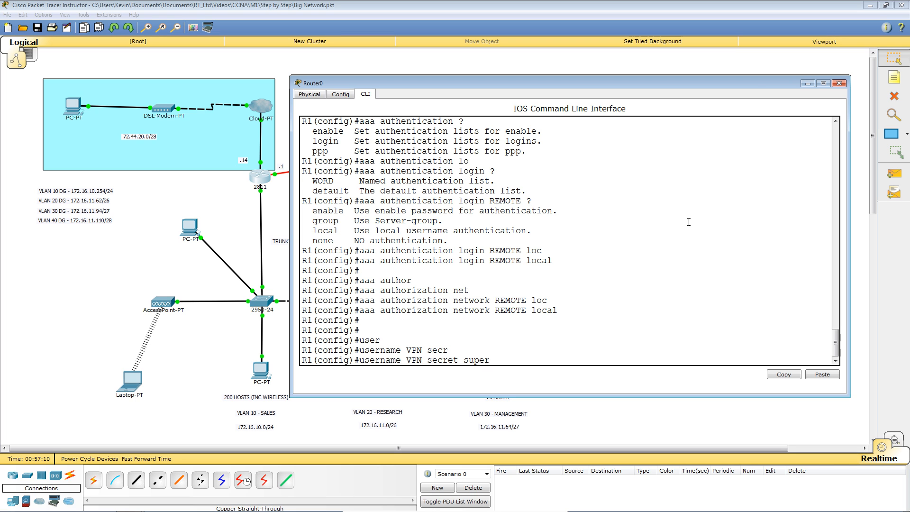
text(secure)
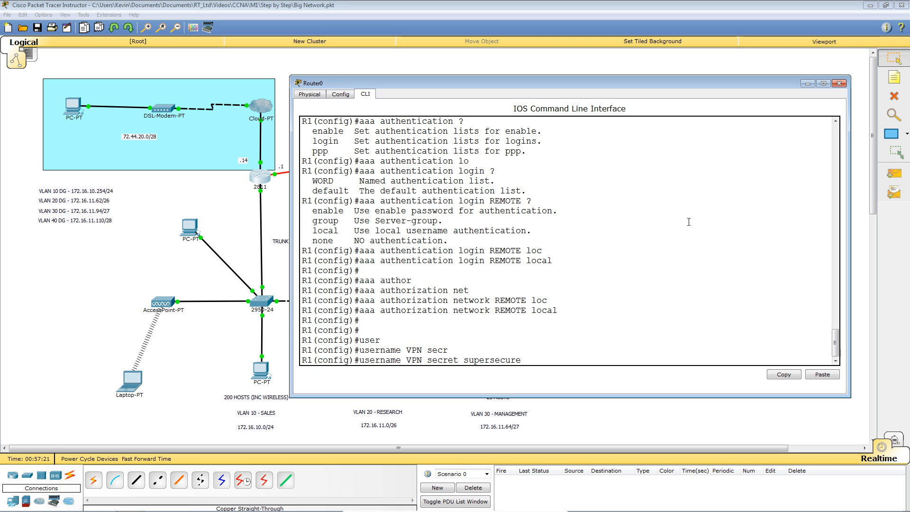
key(Return)
key(Return)
key(Return)
key(Return)
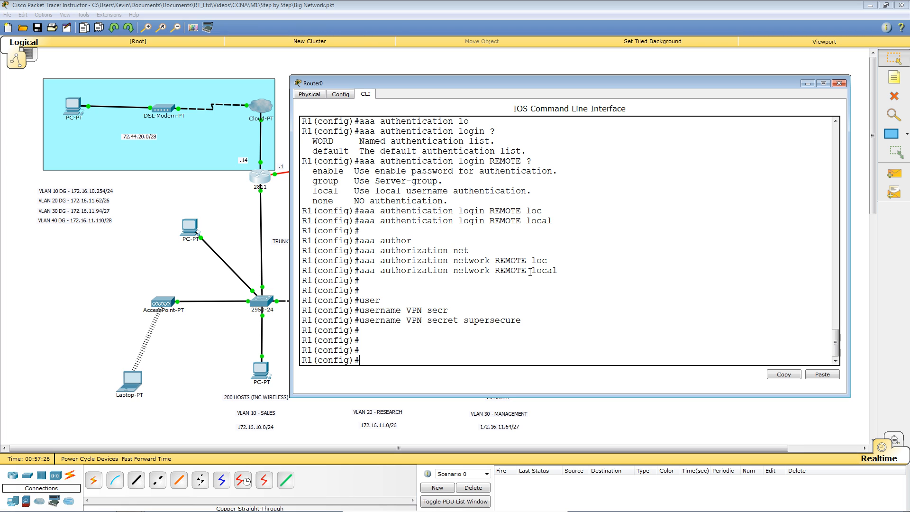
drag(530, 272, 558, 271)
drag(360, 321, 522, 322)
click(613, 327)
Step: Create crypto isakmp policy 10 on R1
text(cry)
key(Tab)
text(isa)
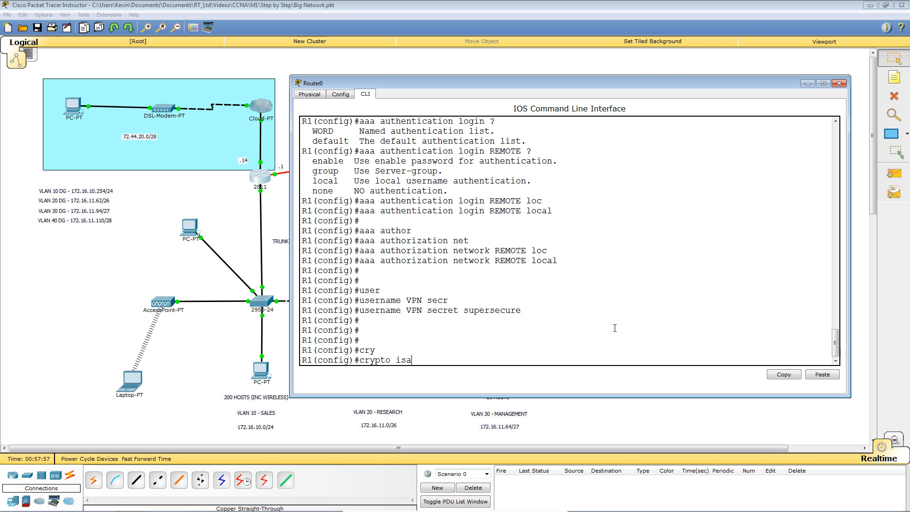
key(Tab)
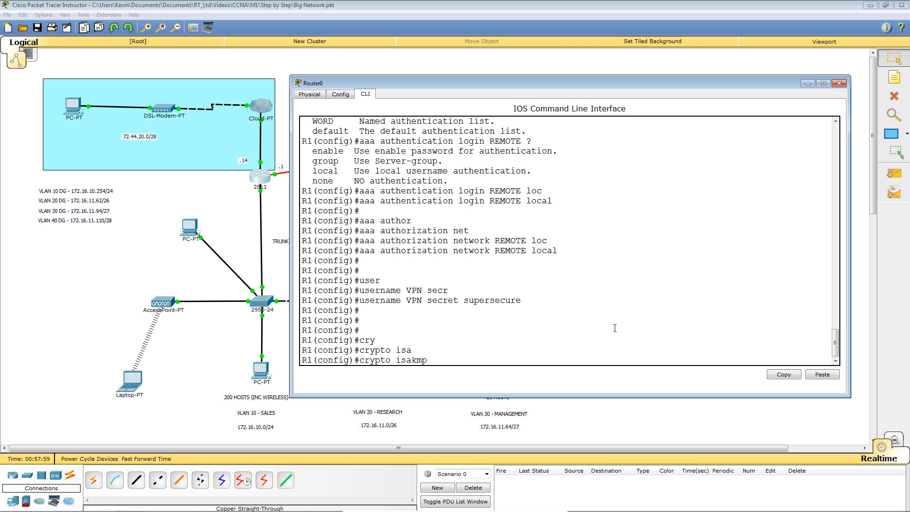
text(pol)
key(Tab)
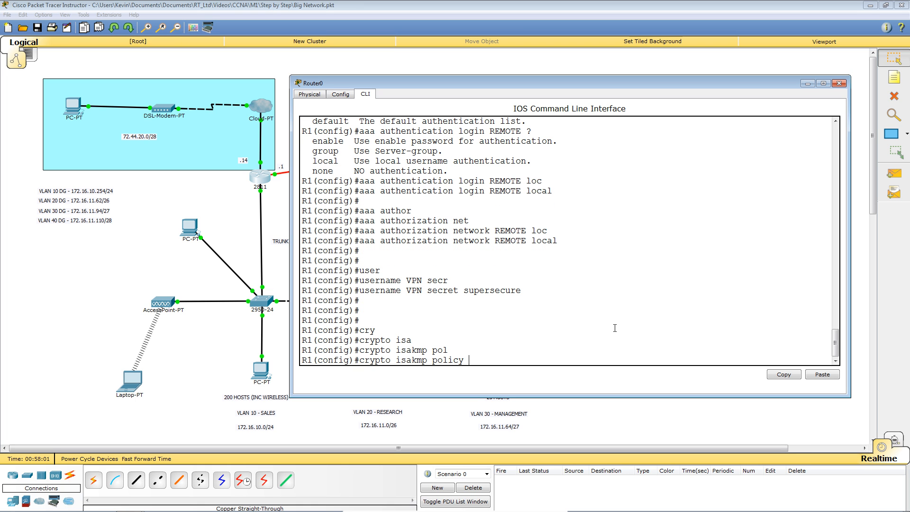
text(?)
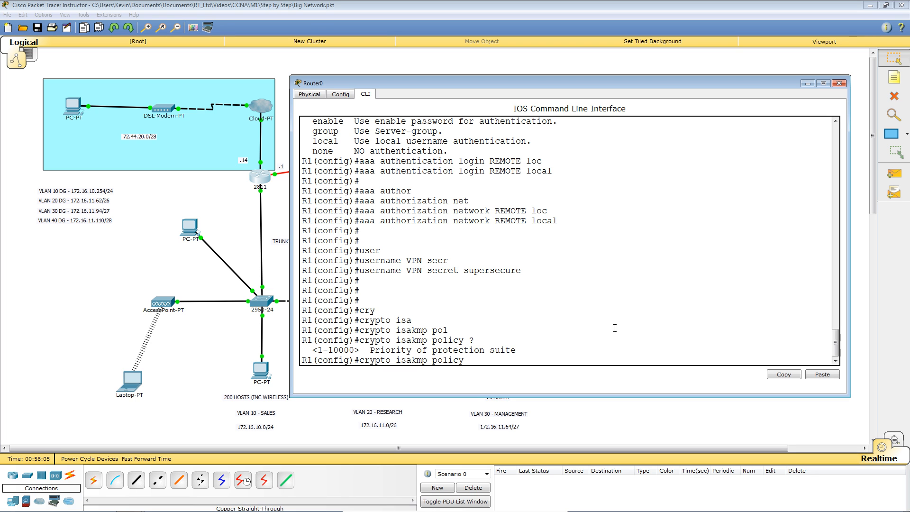
text(10)
key(Return)
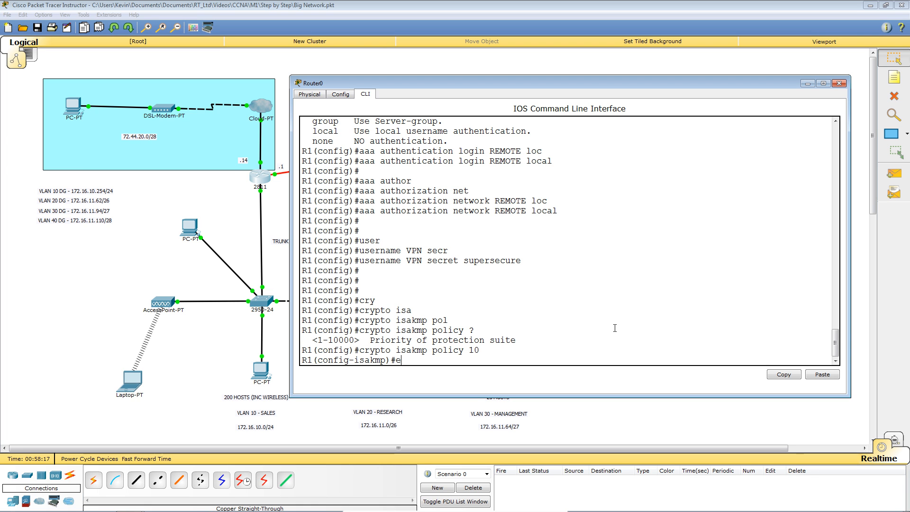
Step: Set the policy's encryption to aes 256
text(enc)
key(Tab)
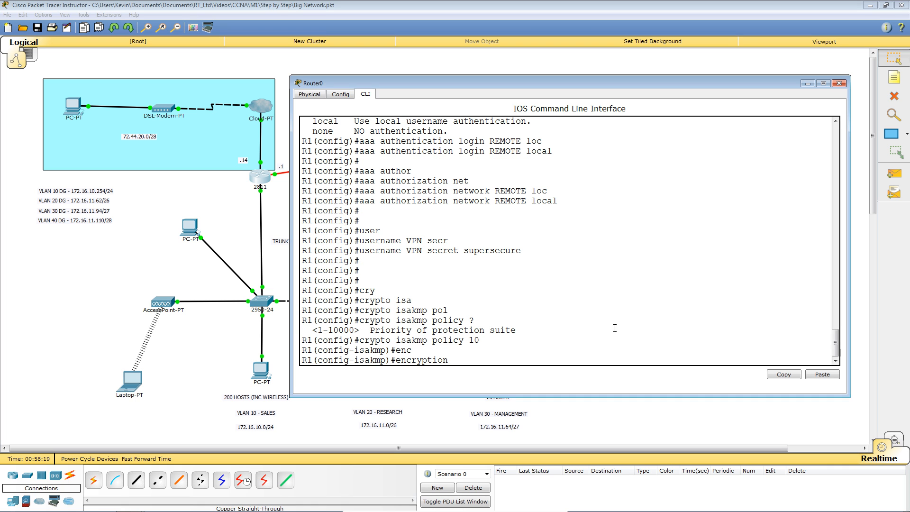
text(ae)
key(Tab)
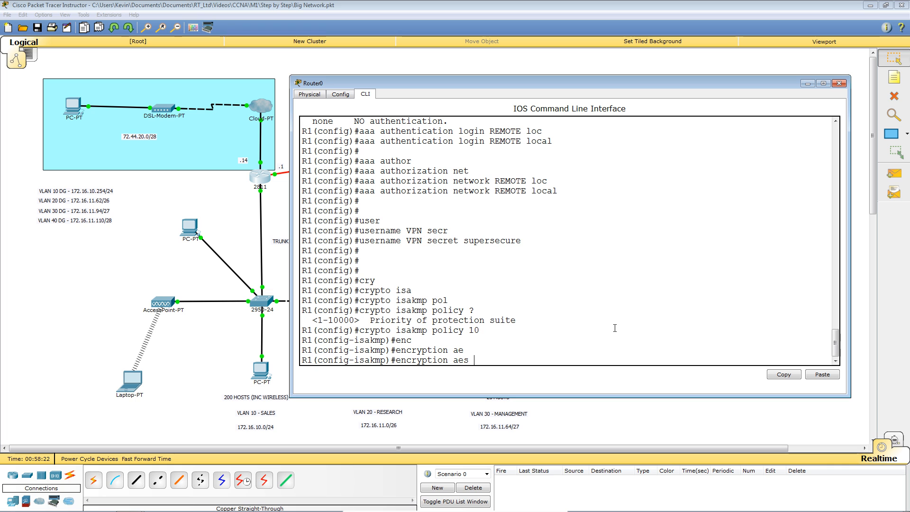
text(?)
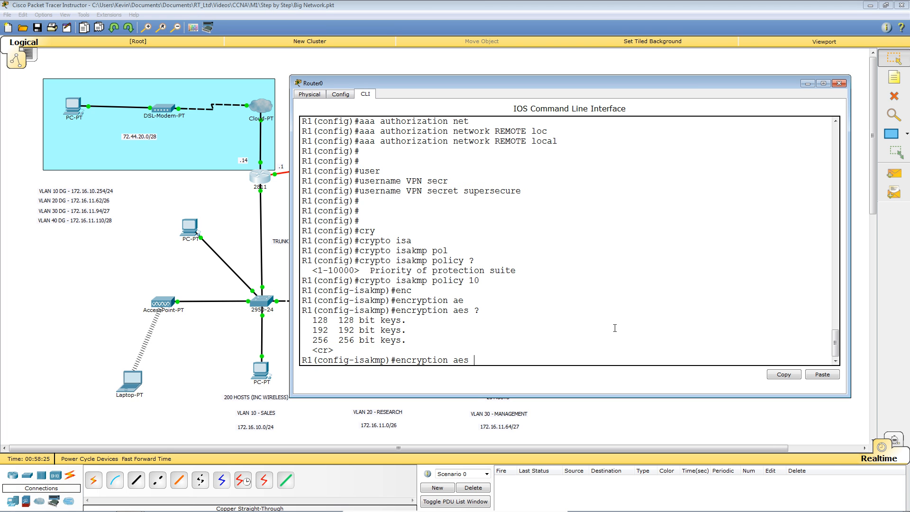
text(256)
key(Return)
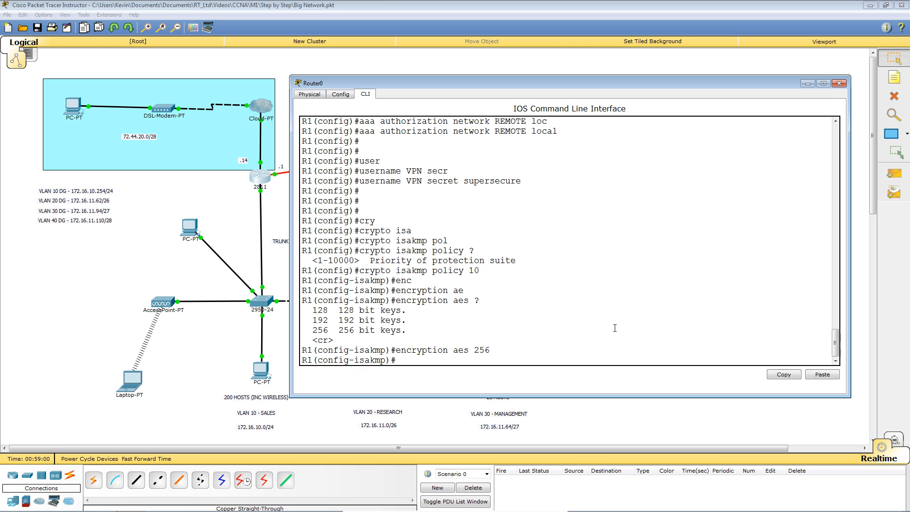
key(Return)
key(Return)
key(Return)
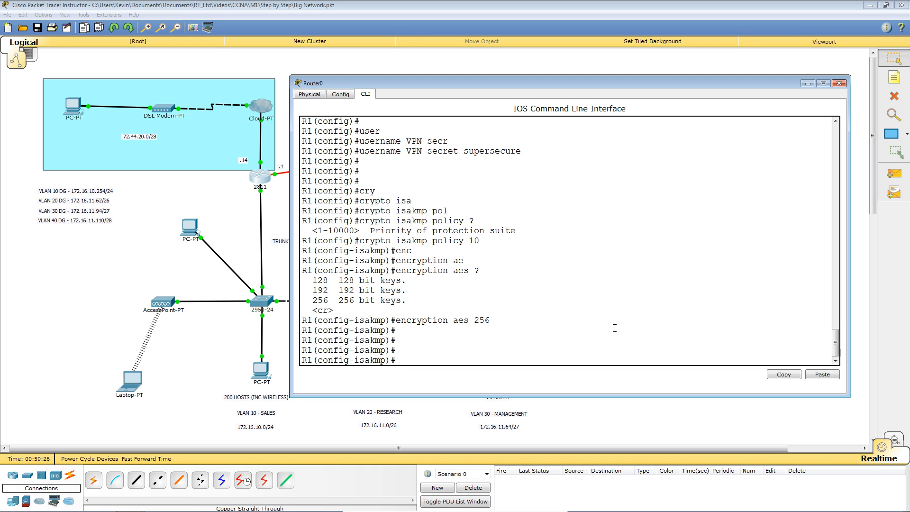
Step: Set policy 10's hash to md5 and authentication to pre-share
text(has)
key(Tab)
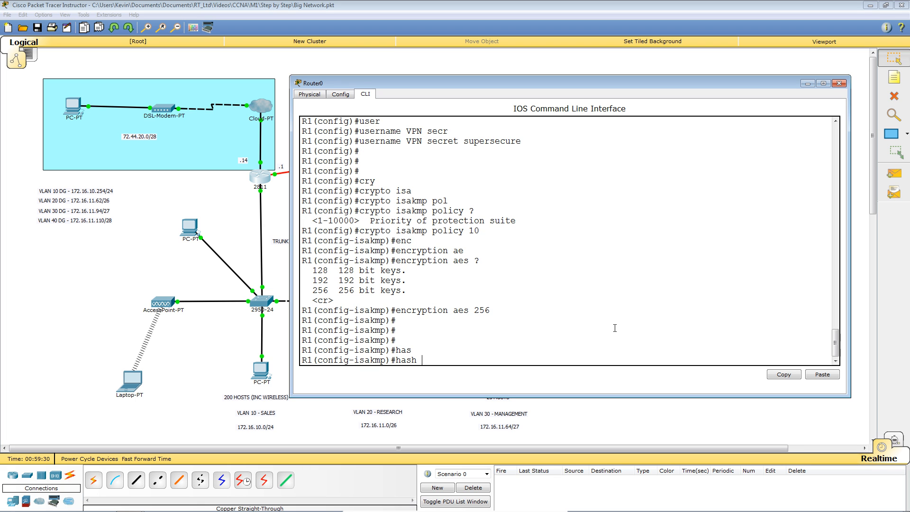
text(?)
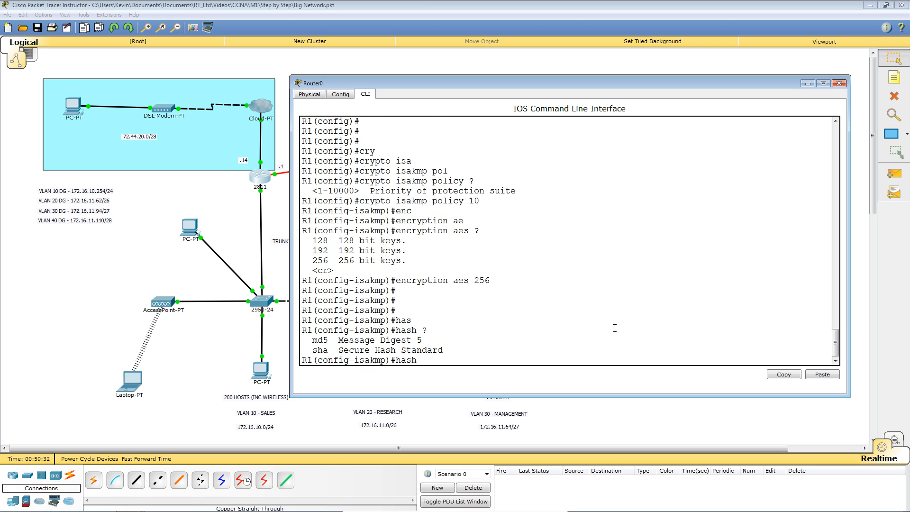
text(md)
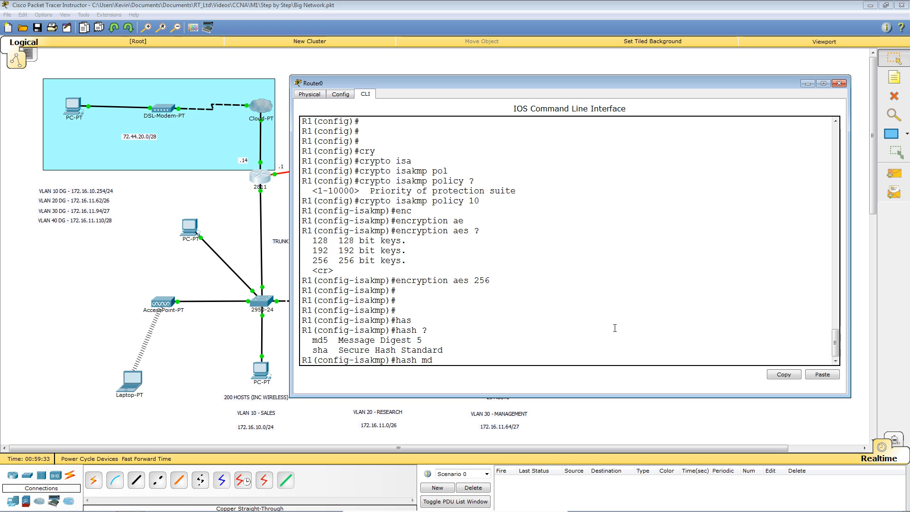
key(Tab)
key(Return)
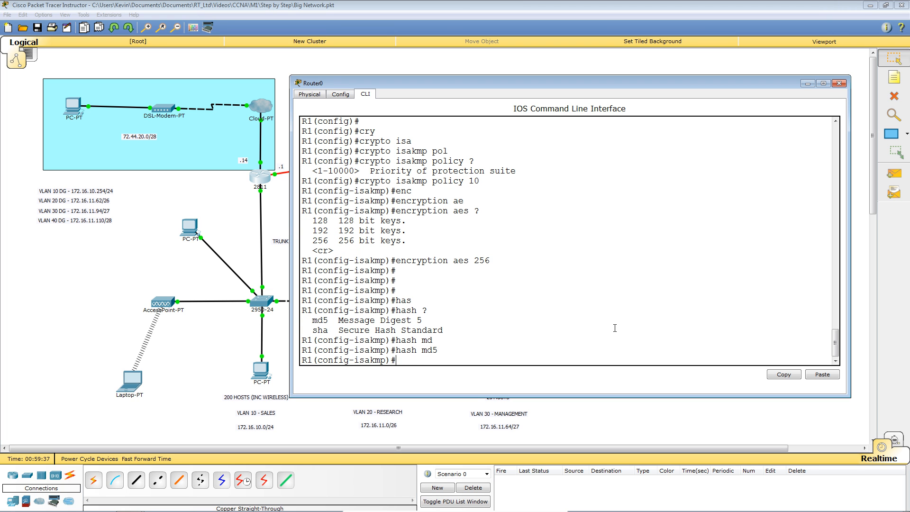
text(auth)
key(Tab)
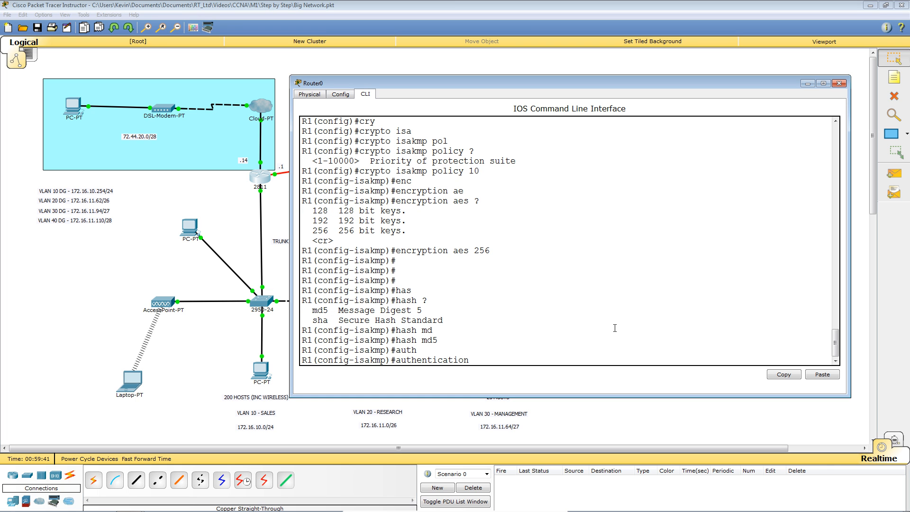
text(pr)
key(Tab)
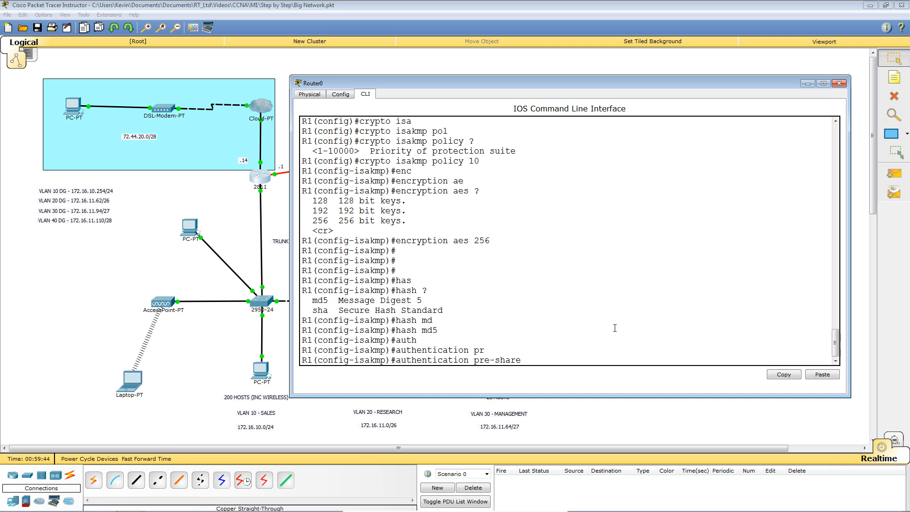
key(Return)
Step: Set group 2 and lifetime 21600, then exit the ISAKMP policy
text(gro)
key(Tab)
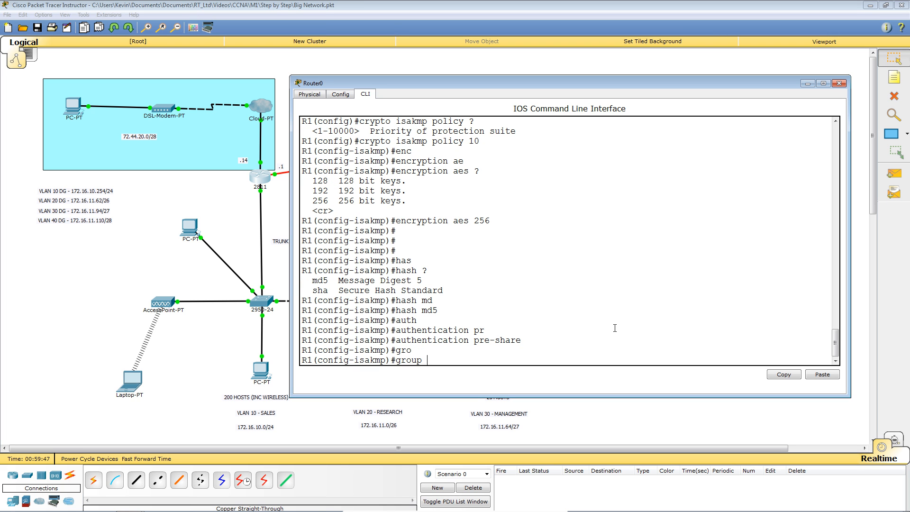
text(2)
key(Return)
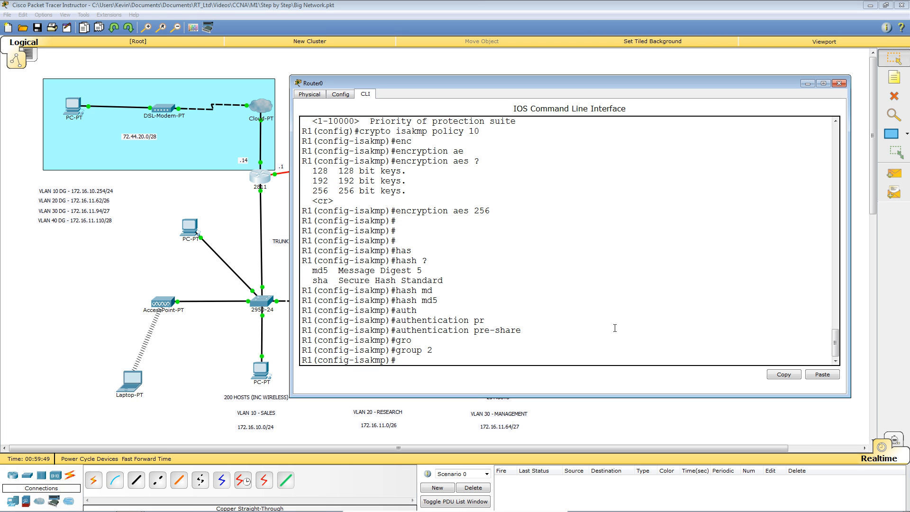
text(life)
key(Tab)
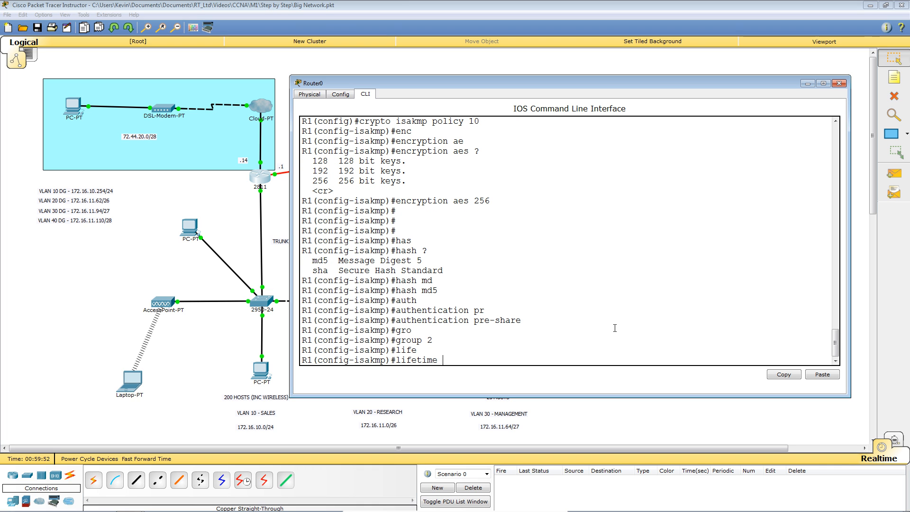
text(21600)
key(Return)
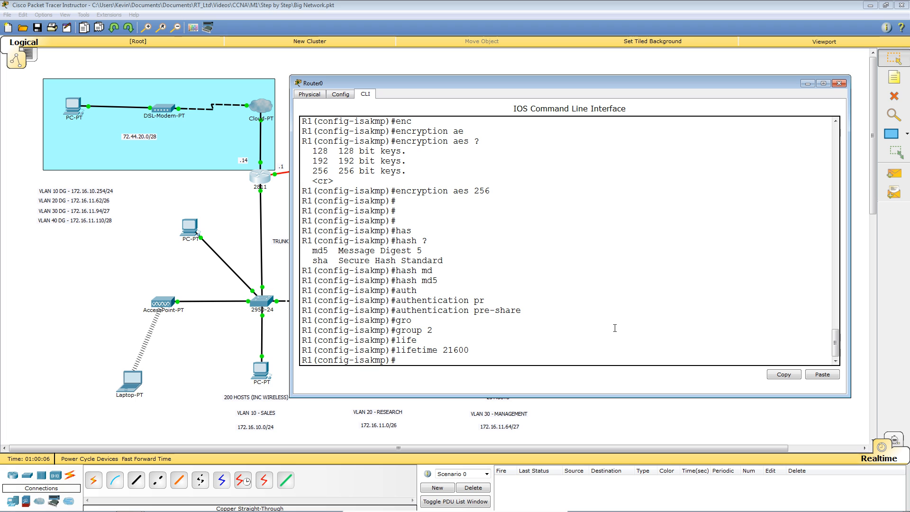
text(exit)
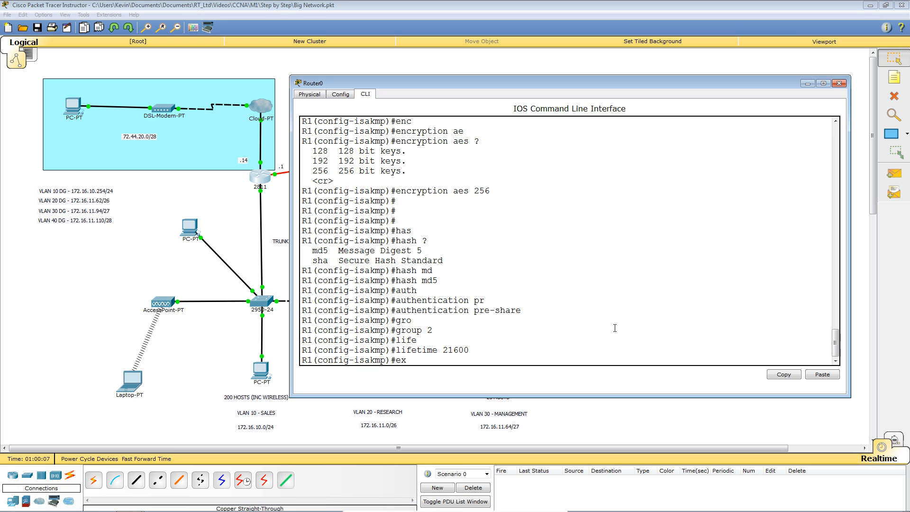
key(Return)
key(Return)
key(Return)
key(Return)
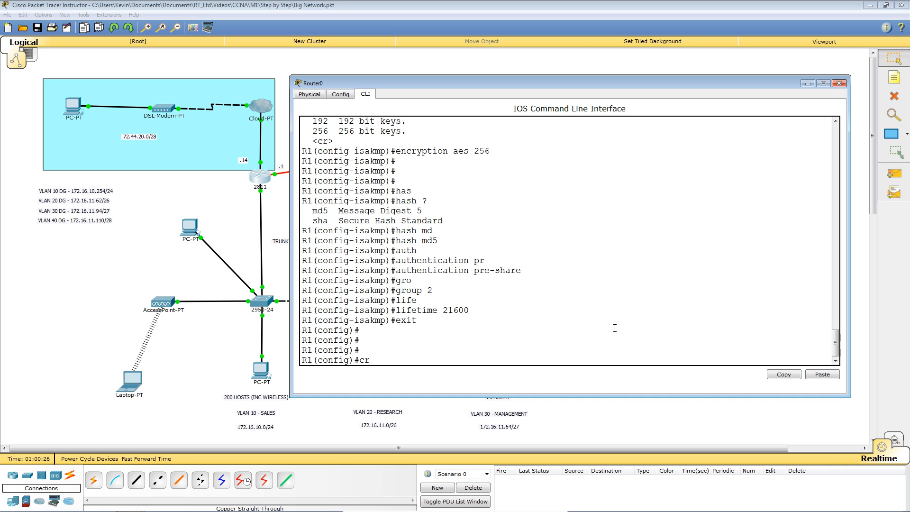
Step: Create the ISAKMP client configuration group REMOTE on R1
text(y)
key(Tab)
text(isa)
key(Tab)
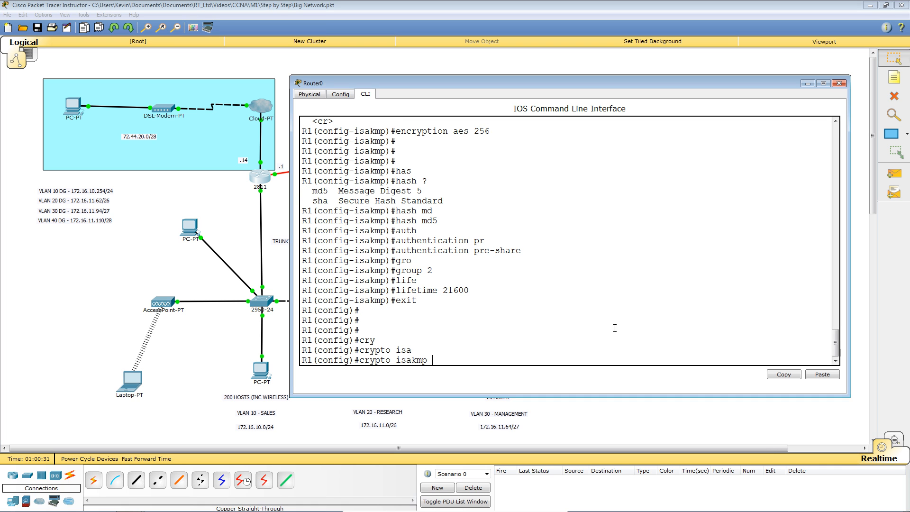
text(cli)
key(Tab)
text(con)
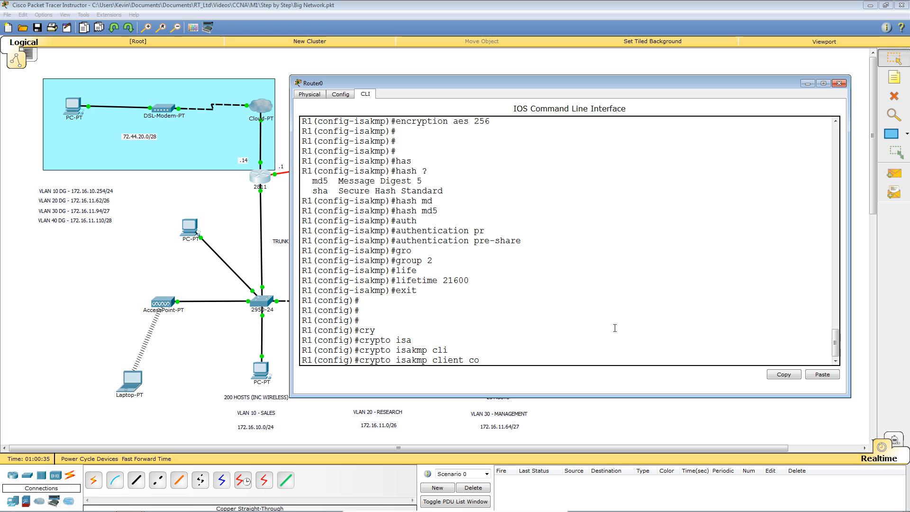
key(Tab)
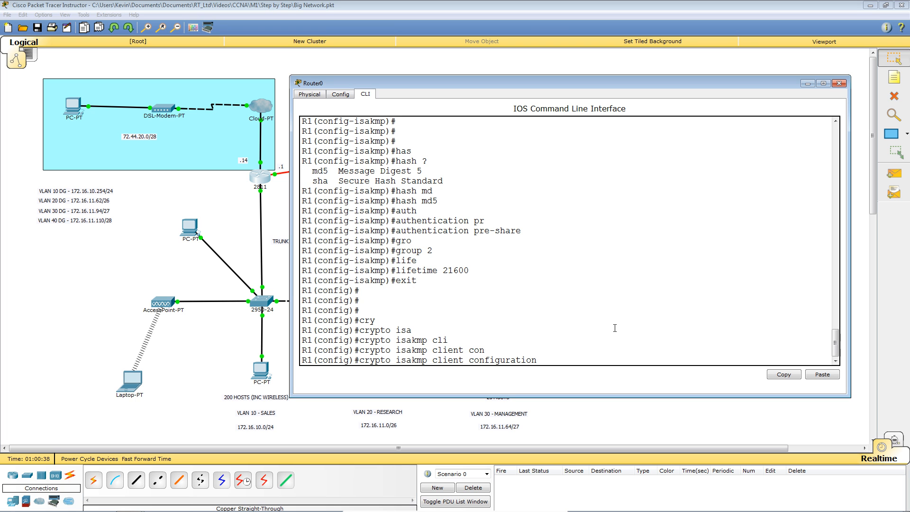
text(gr)
key(Tab)
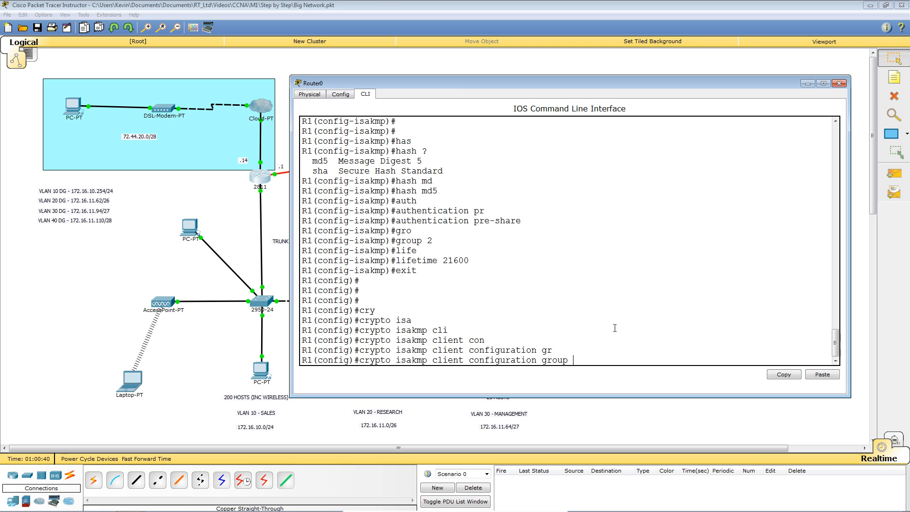
text(REMOTE)
key(Return)
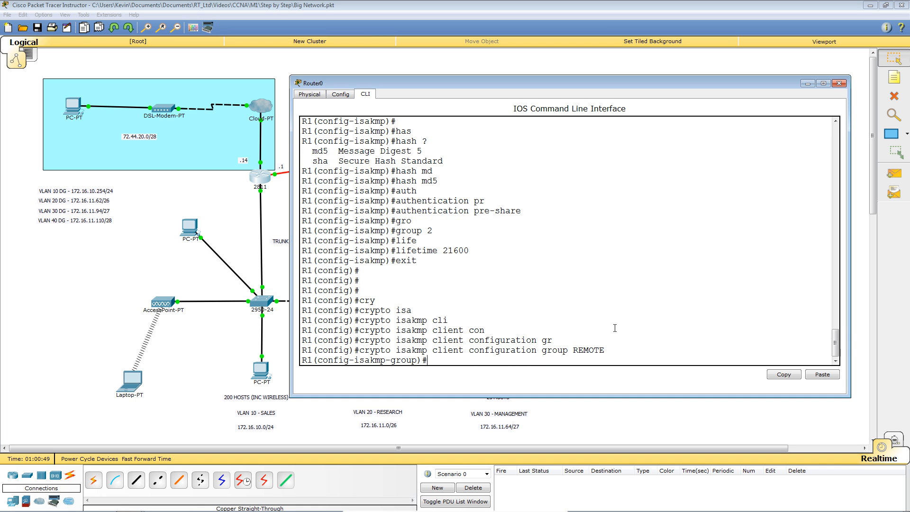
Step: Give group REMOTE its pre-shared key and address pool MYPOOL, then return to global configuration
text(key CISCO)
key(Return)
text(poo)
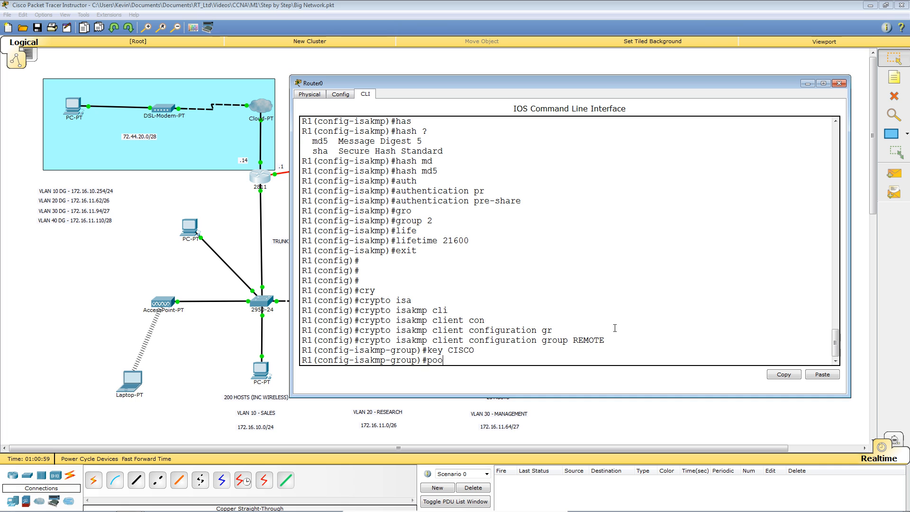
key(Tab)
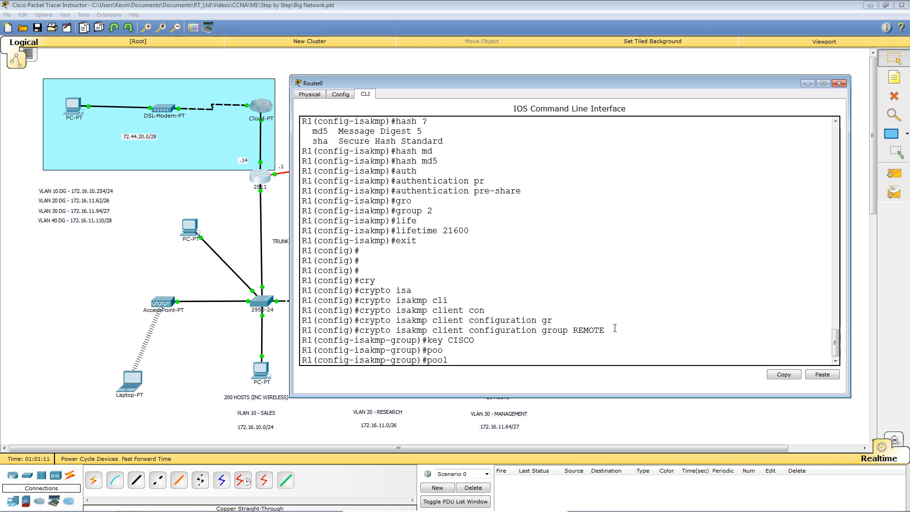
text(MYPOOL)
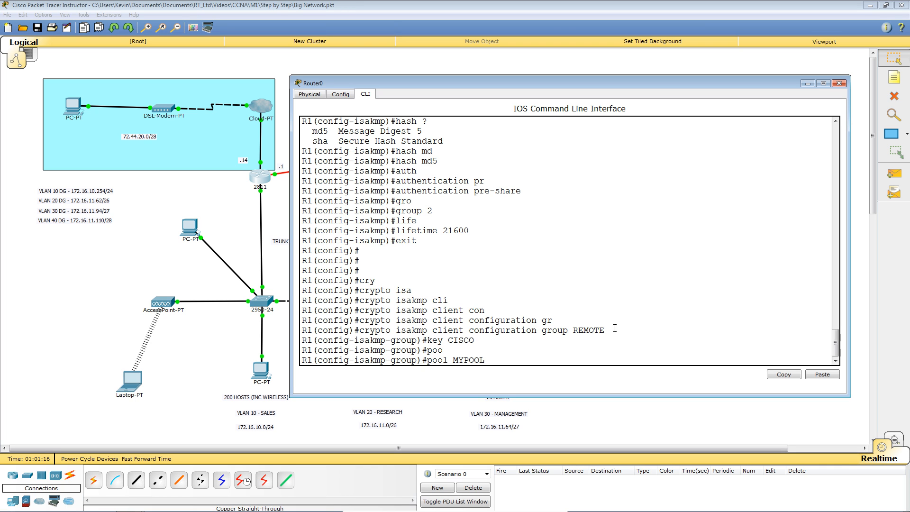
key(Return)
text(exit)
key(Return)
key(Return)
key(Return)
key(Return)
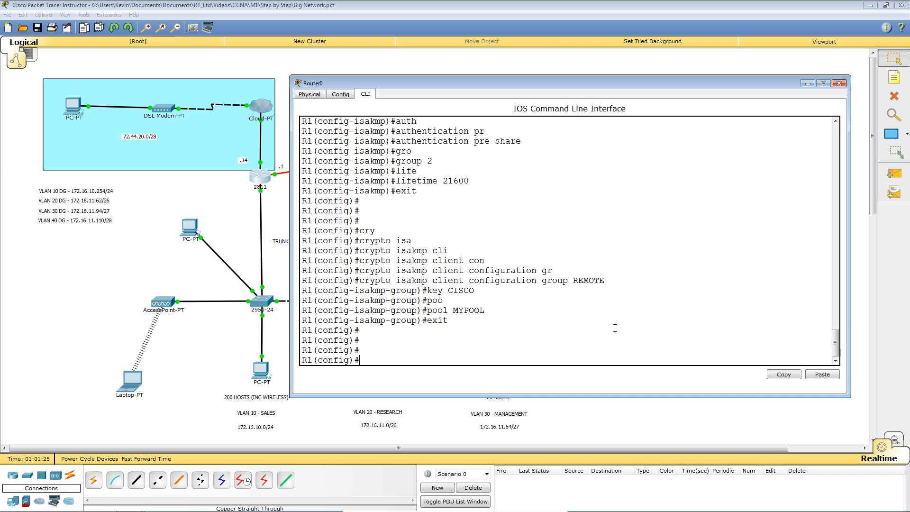
Step: Create transform-set MYSET with esp-aes 256 encryption and esp-md5-hmac authentication
text(cry)
key(Tab)
text(ips)
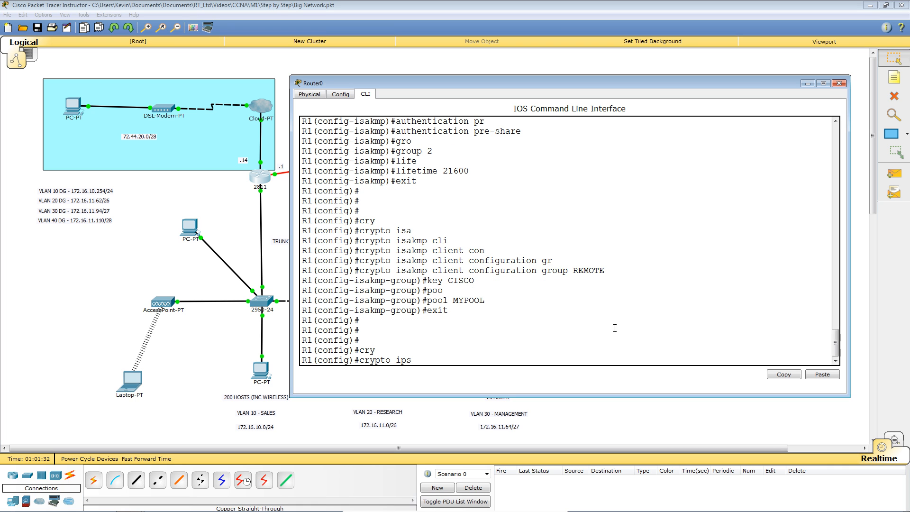
key(Tab)
text(tra)
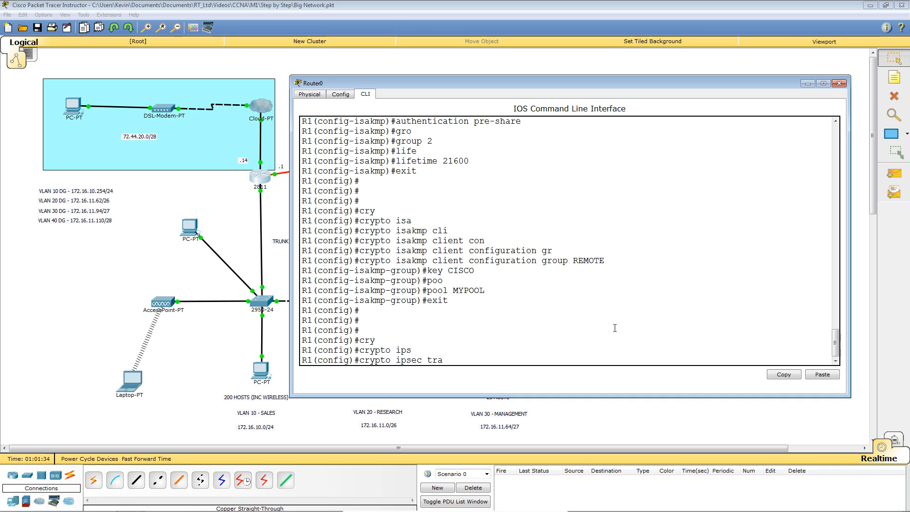
key(Tab)
text(MYSET)
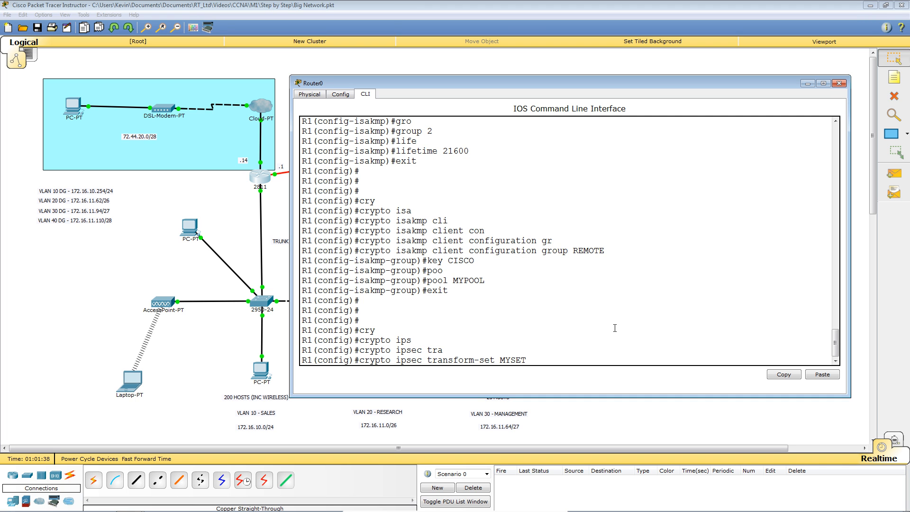
text( esp-a)
key(Tab)
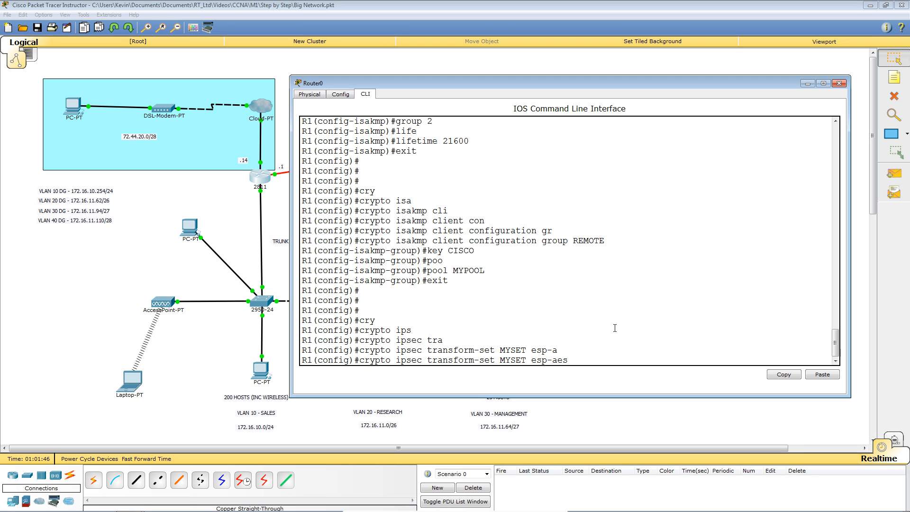
text(256 esp-m)
key(Tab)
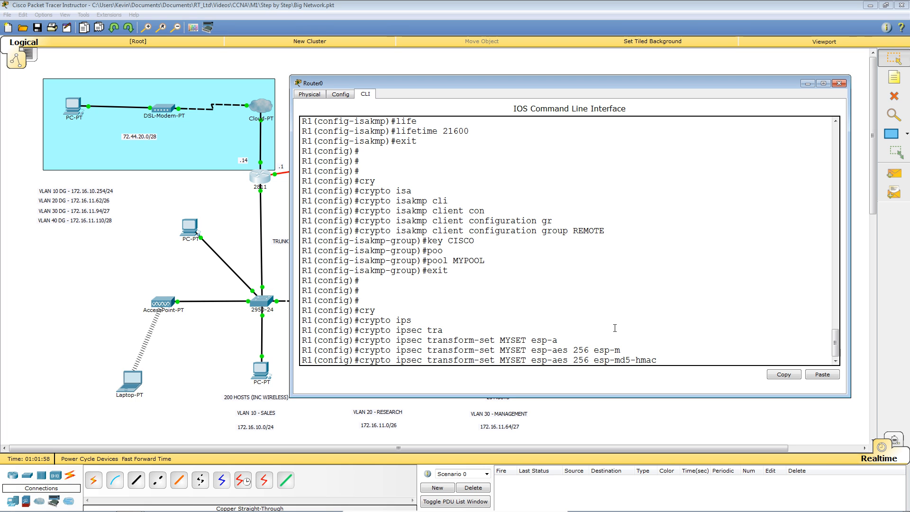
key(Return)
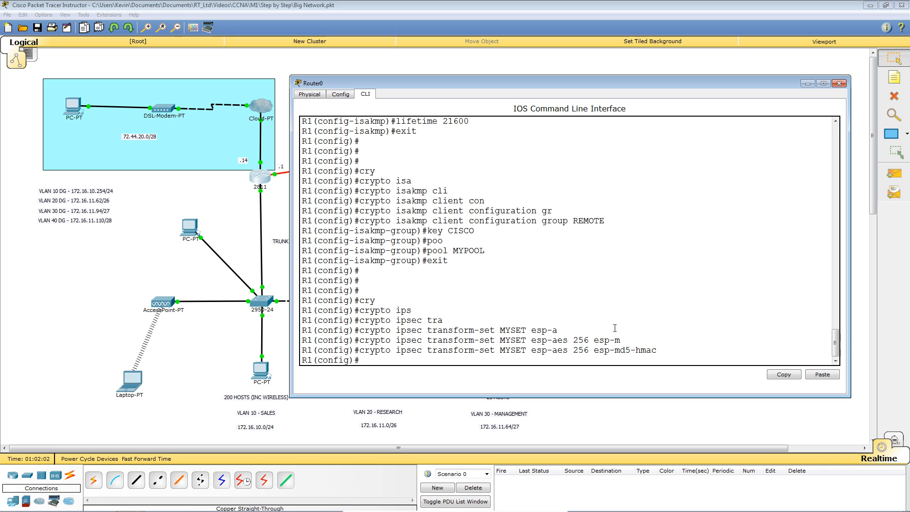
key(Return)
key(Return)
key(Return)
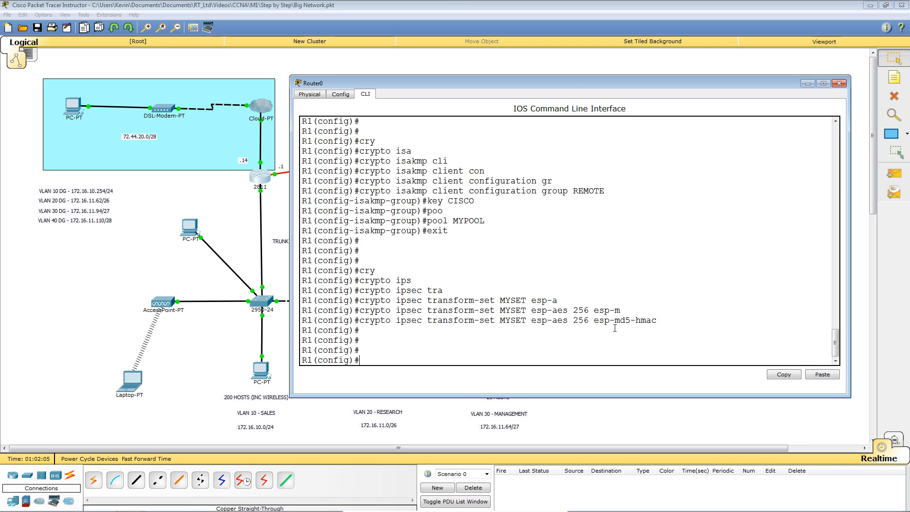
Step: Create crypto dynamic-map DYNMAP with sequence number 10
text(cry)
key(Tab)
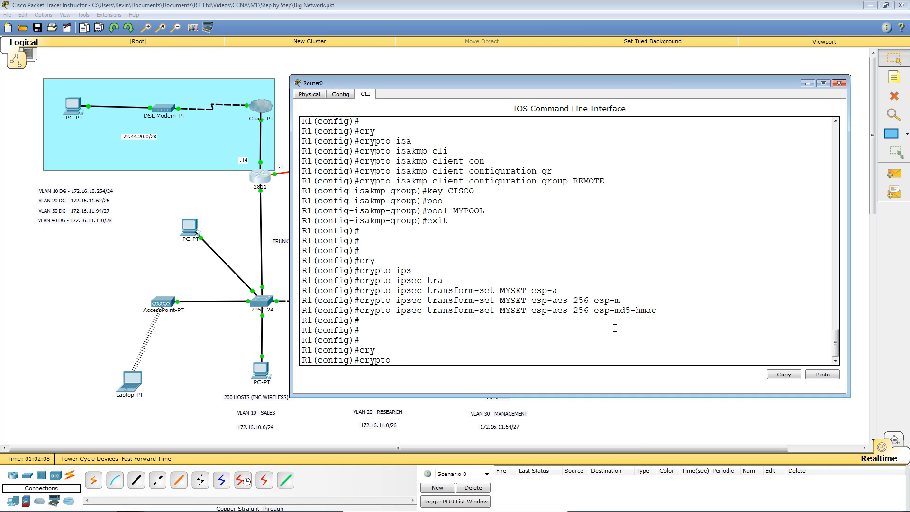
text(dy)
key(Tab)
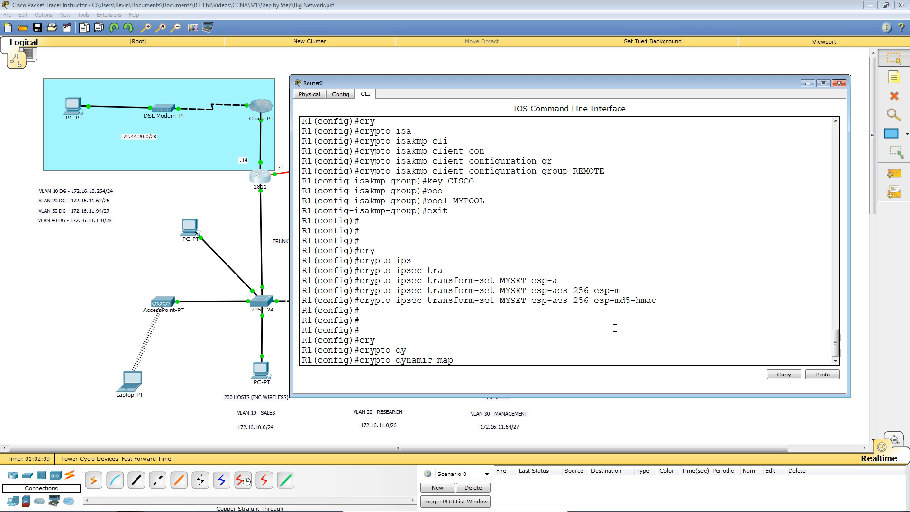
text(DYNMAP 10)
key(Return)
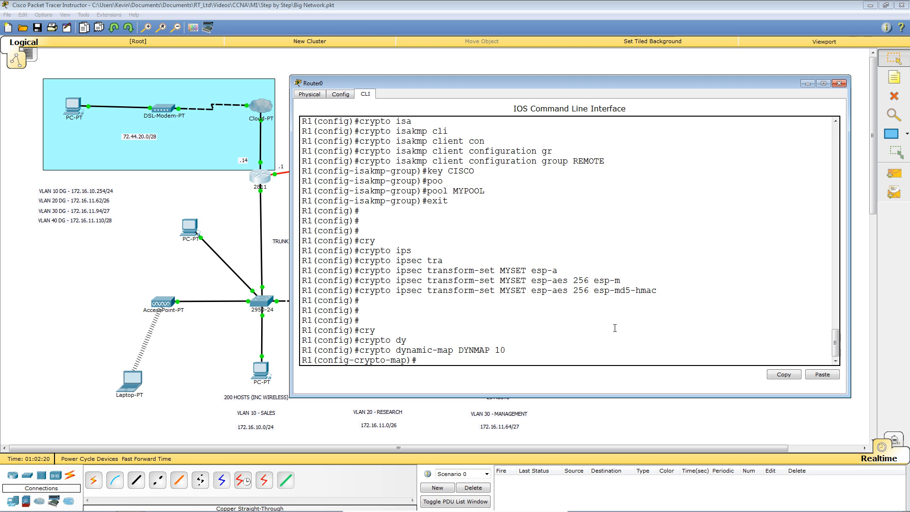
Step: Set DYNMAP 10 to use transform-set MYSET with reverse-route, then exit to global configuration
text(set tr)
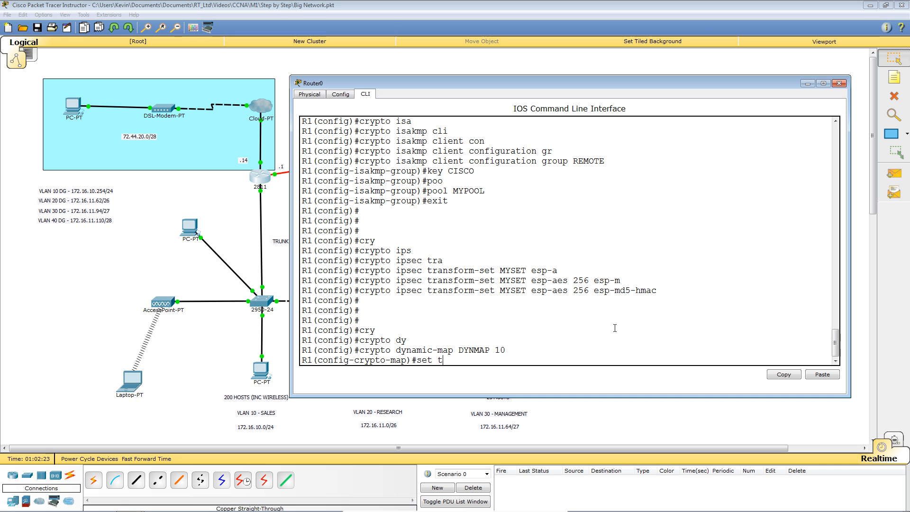
key(Tab)
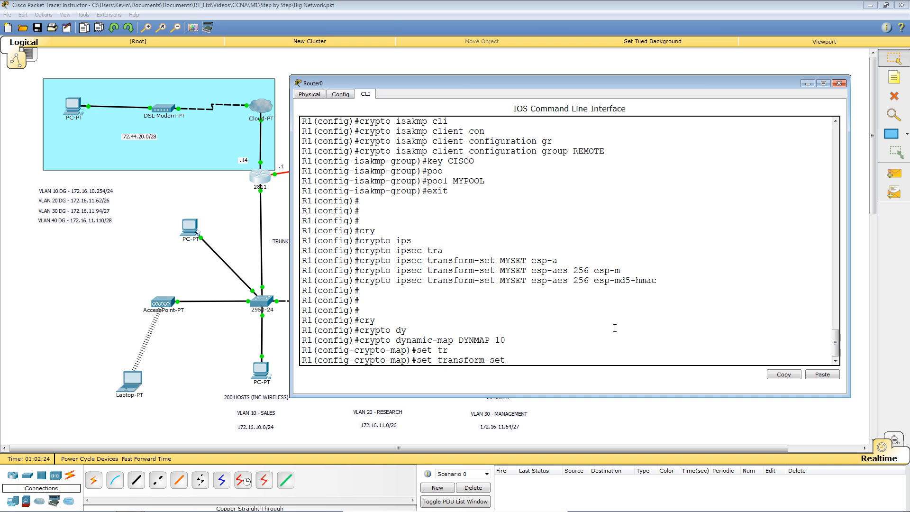
drag(500, 280, 526, 283)
click(605, 311)
text(MYSET)
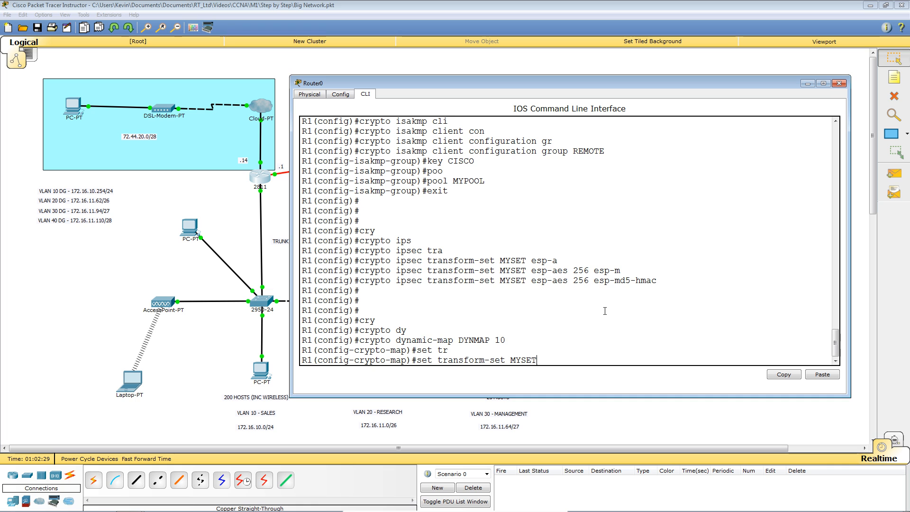
key(Return)
text(reve)
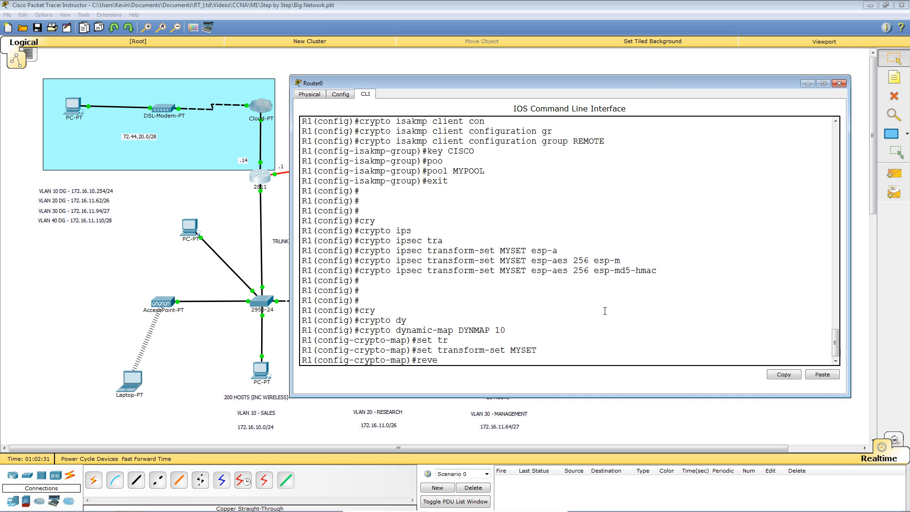
key(Tab)
key(Return)
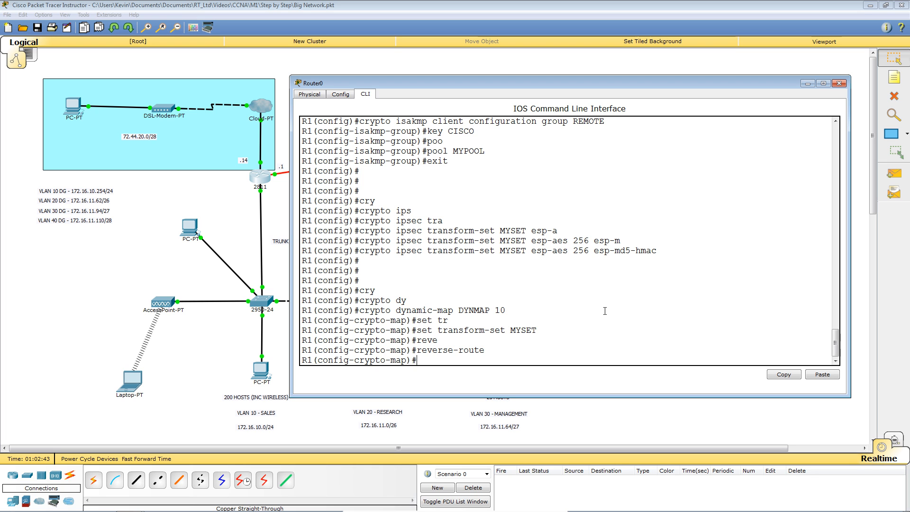
text(exit)
key(Return)
key(Return)
key(Return)
key(Return)
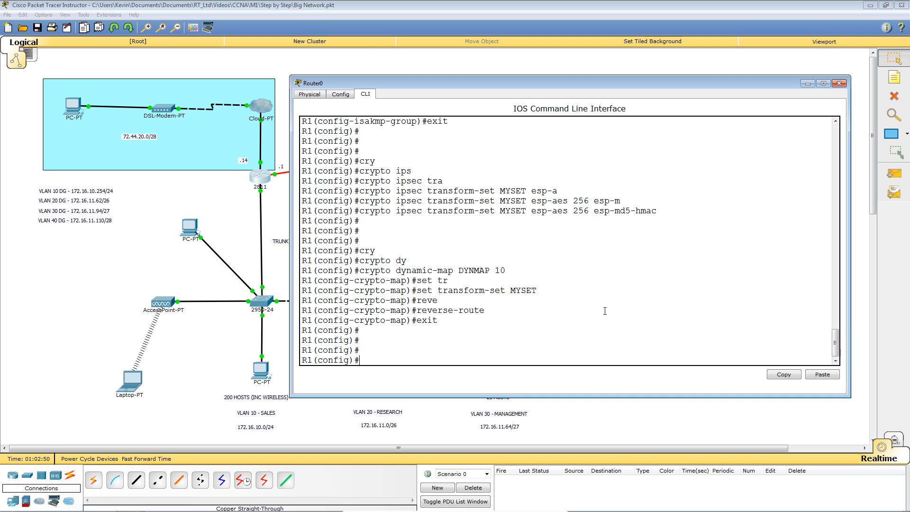
Step: Set crypto map CLIENT_MAP's client authentication list to REMOTE
text(cry)
key(Tab)
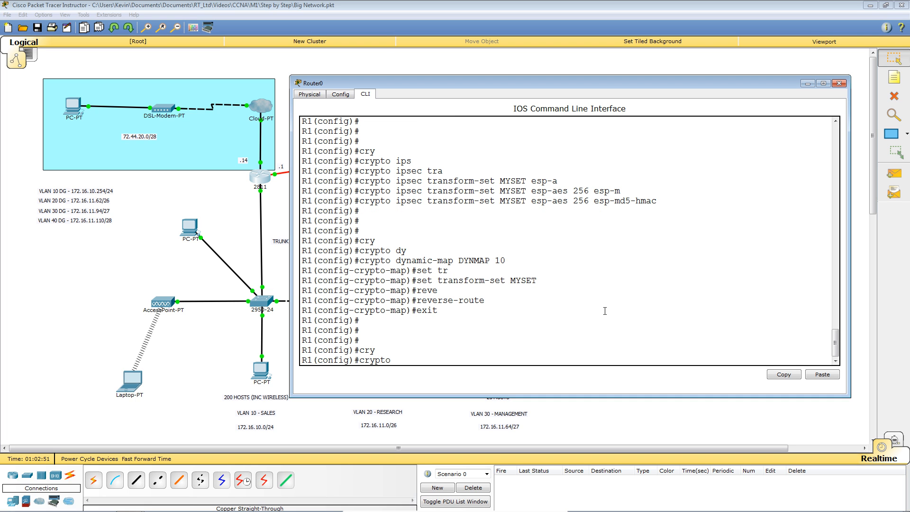
text(ma)
key(Tab)
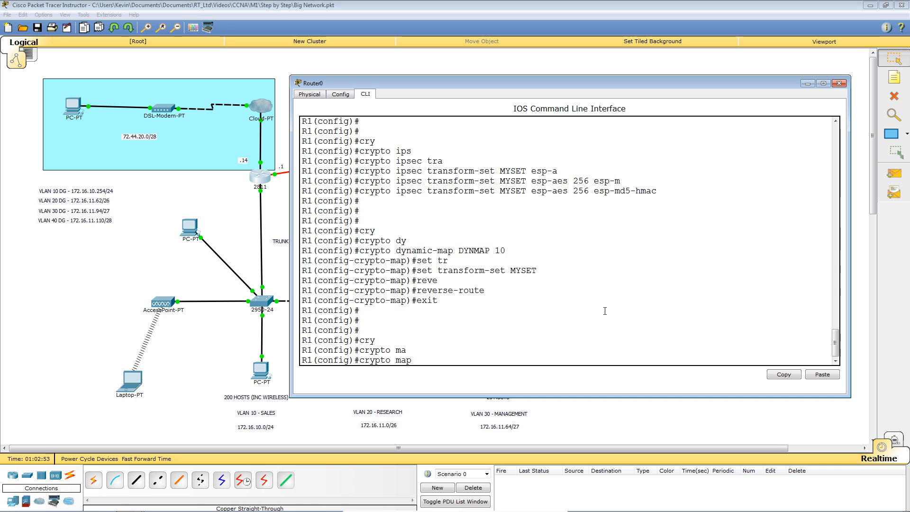
text(CLI)
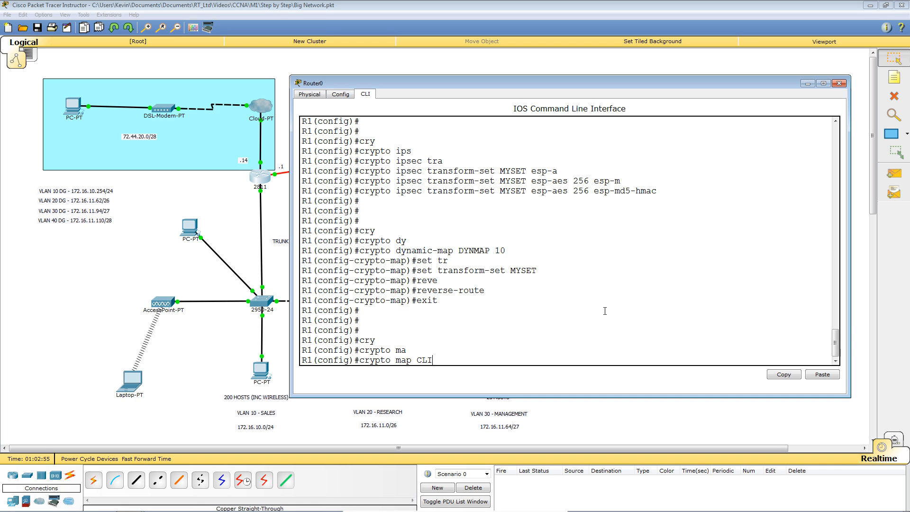
text(ENT MAP cli)
key(Tab)
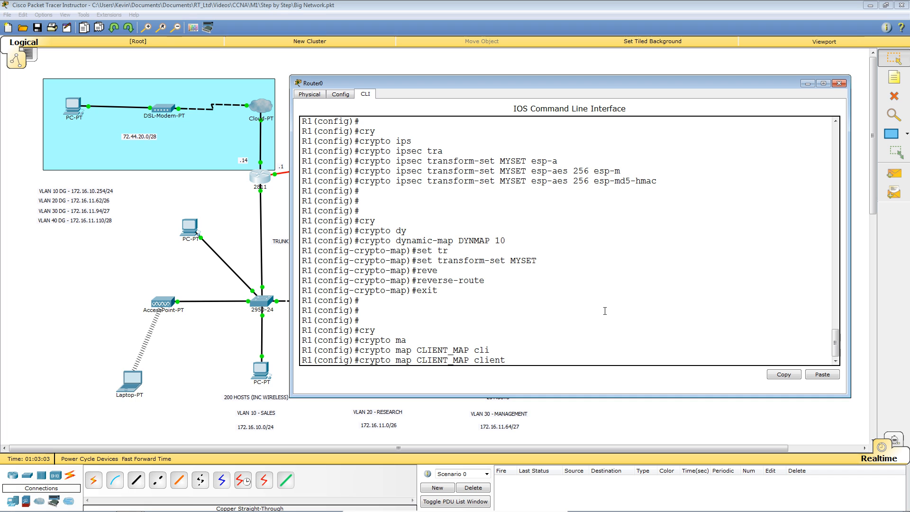
text(auth)
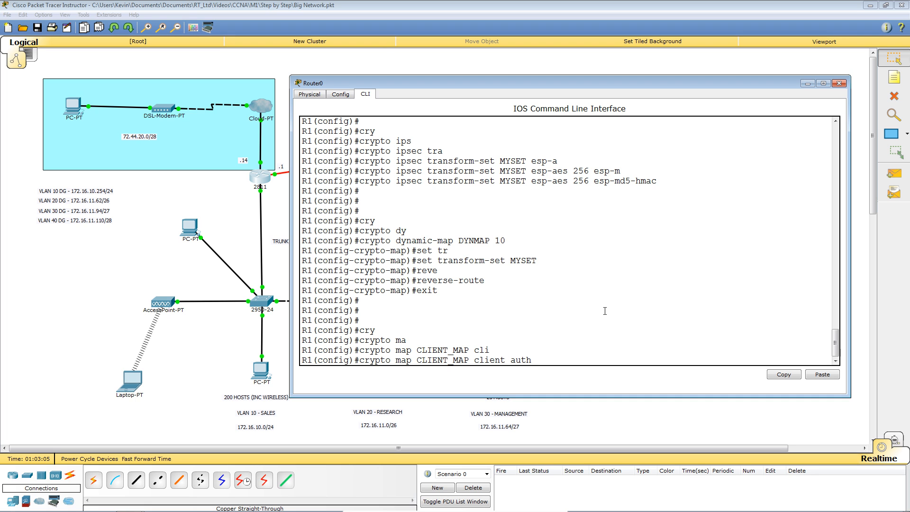
text(e)
key(Tab)
text(li)
key(Tab)
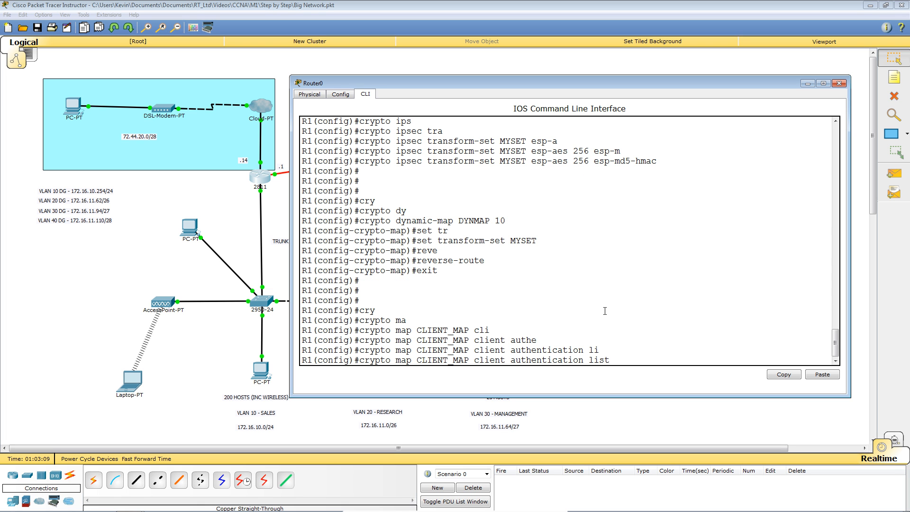
scroll(605, 310, up, 10)
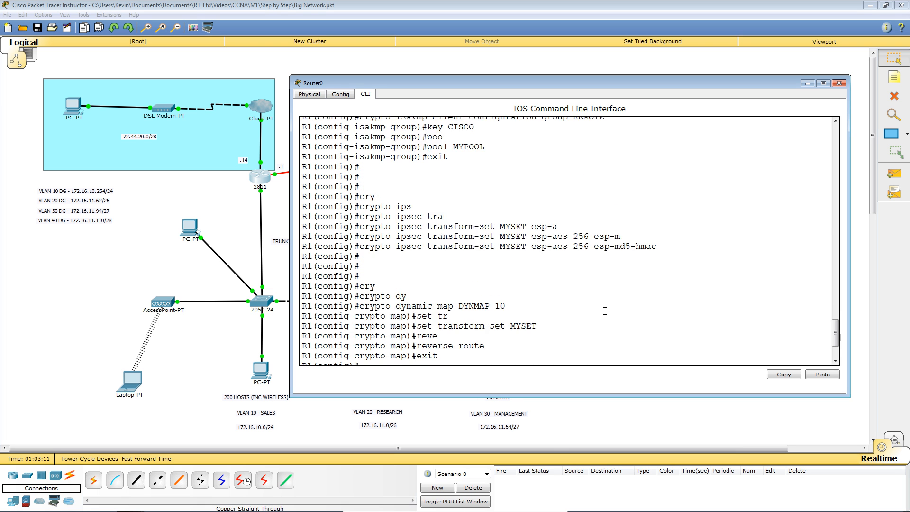
scroll(605, 311, up, 10)
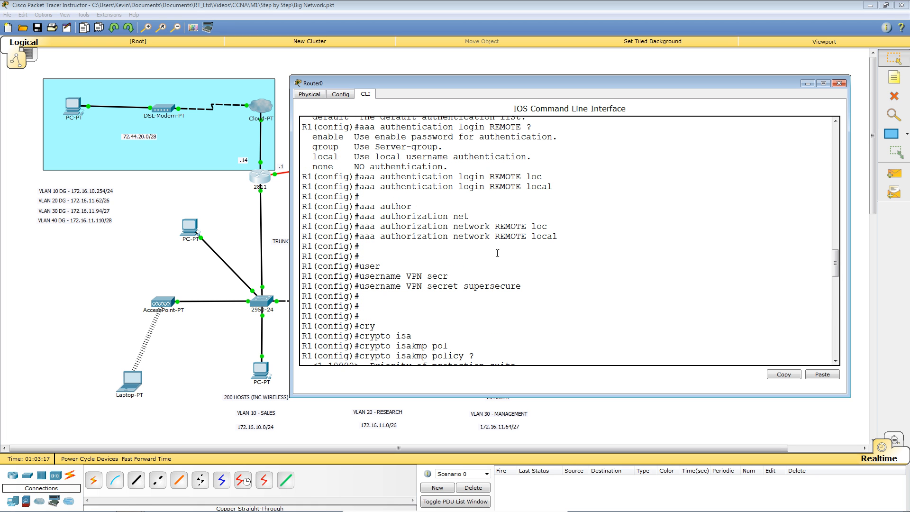
scroll(497, 253, down, 20)
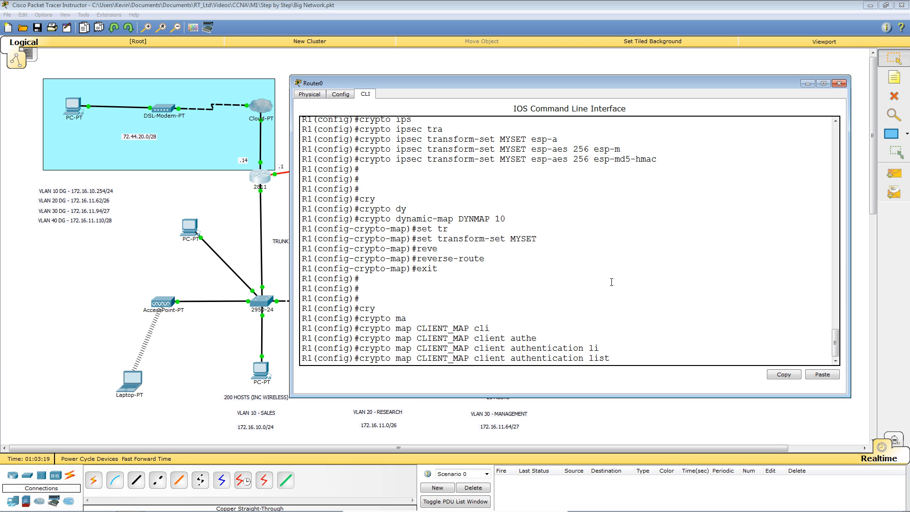
text(REMOTE)
key(Return)
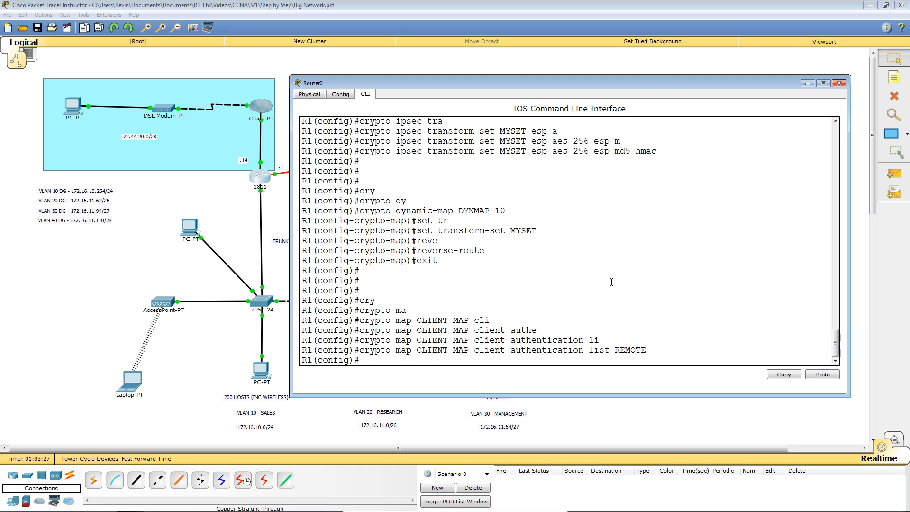
Step: Set CLIENT_MAP's isakmp authorization list to REMOTE
key(Up)
key(BackSpace)
key(BackSpace)
key(BackSpace)
key(BackSpace)
key(BackSpace)
key(BackSpace)
key(BackSpace)
key(BackSpace)
key(BackSpace)
key(BackSpace)
key(BackSpace)
key(BackSpace)
key(BackSpace)
key(BackSpace)
key(BackSpace)
key(BackSpace)
key(BackSpace)
key(BackSpace)
key(BackSpace)
key(BackSpace)
key(BackSpace)
key(BackSpace)
key(BackSpace)
key(BackSpace)
key(BackSpace)
key(BackSpace)
text(i)
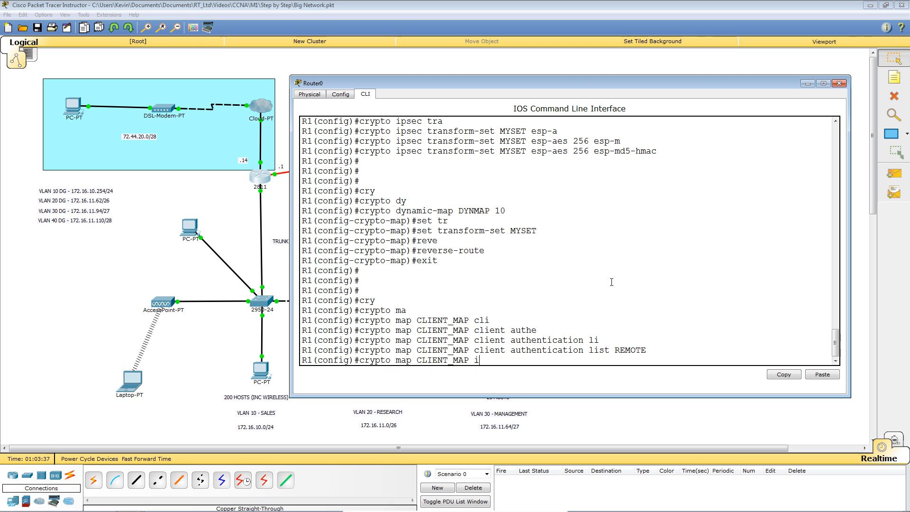
text(sakmp autho)
key(Tab)
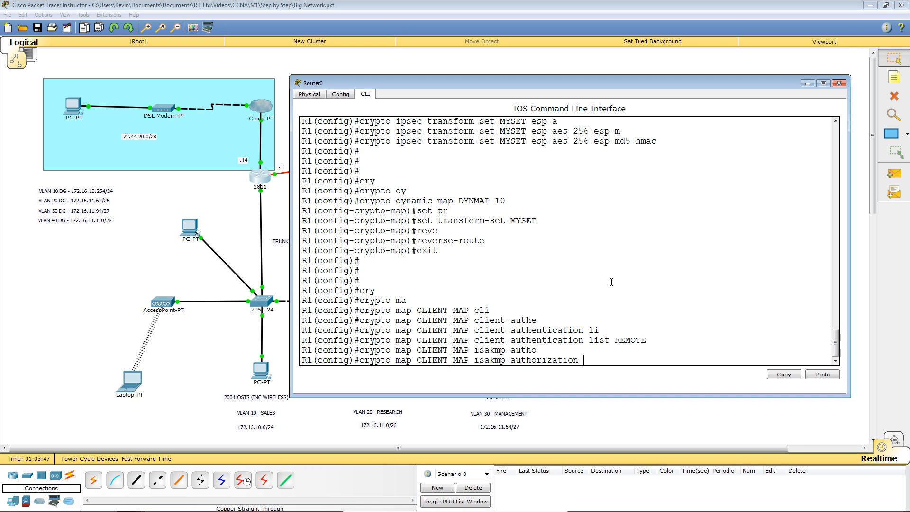
text(list )
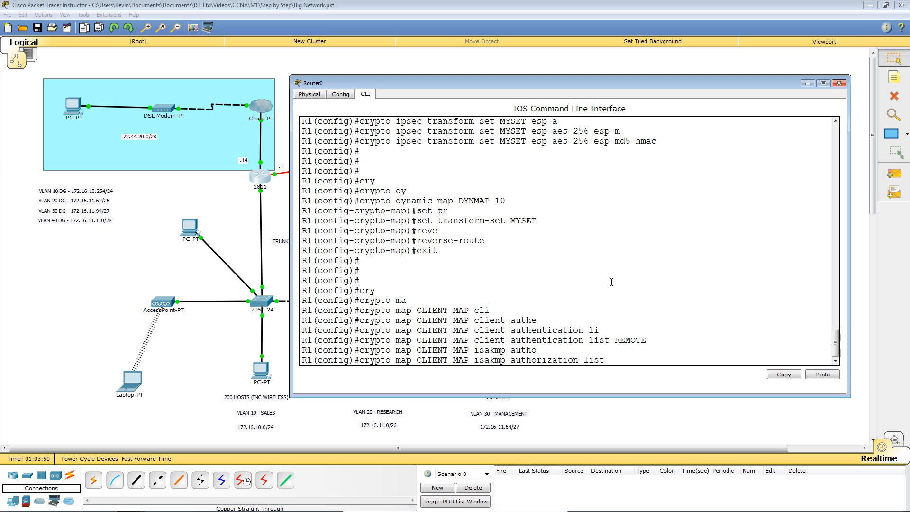
text(REM)
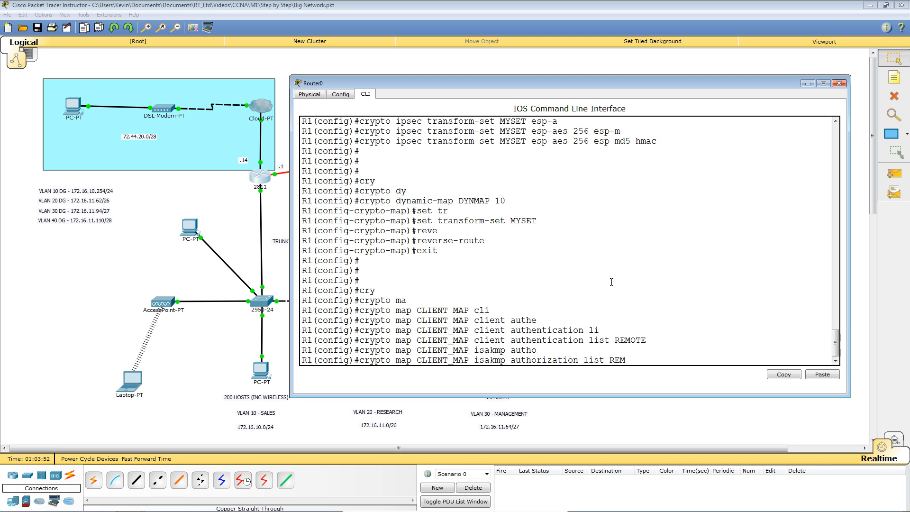
text(OTE)
key(Return)
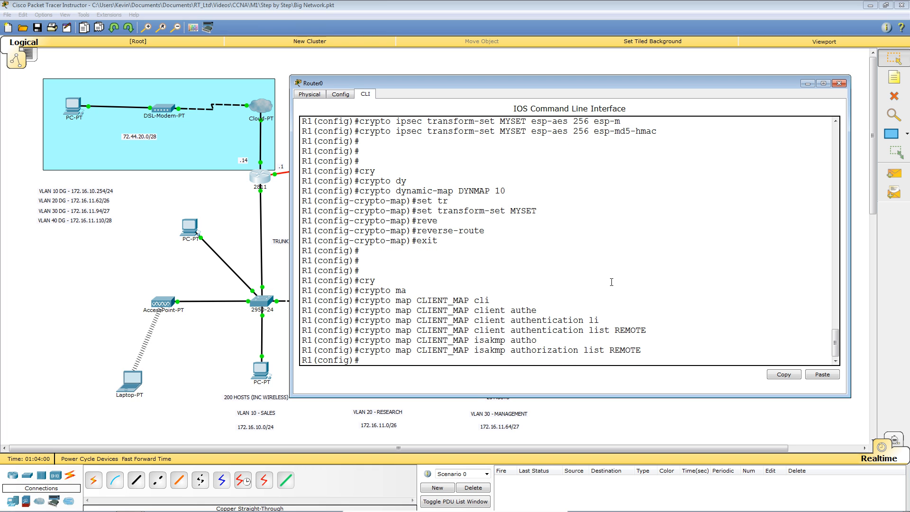
Step: Make CLIENT_MAP respond to client configuration address requests
text(crypto ma)
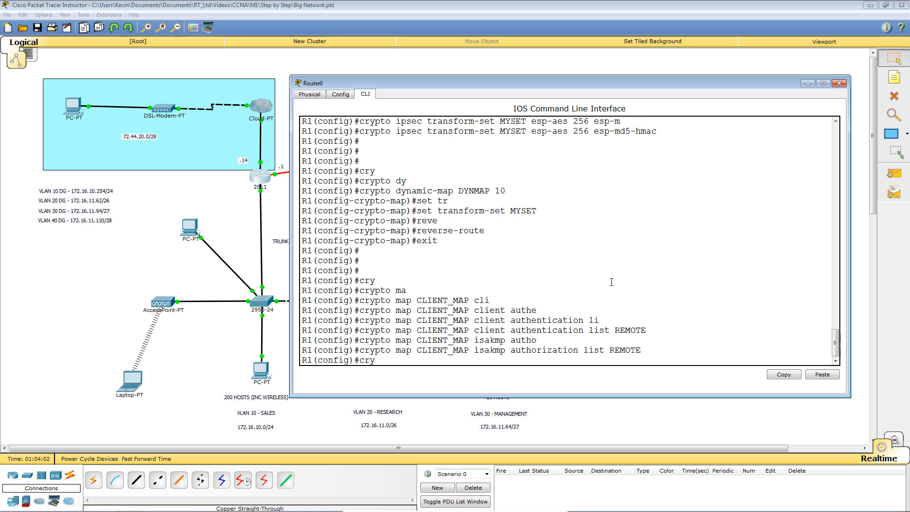
key(Tab)
text(ma)
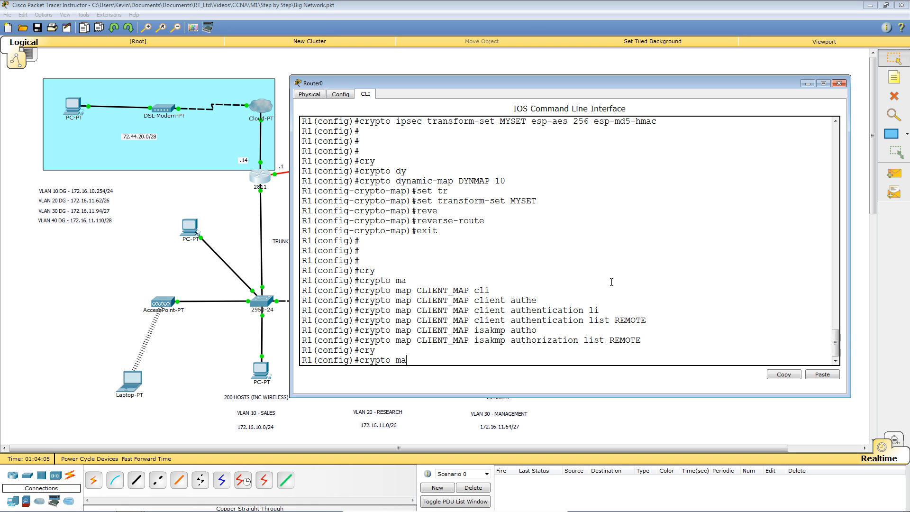
key(Tab)
text(CLIENT)
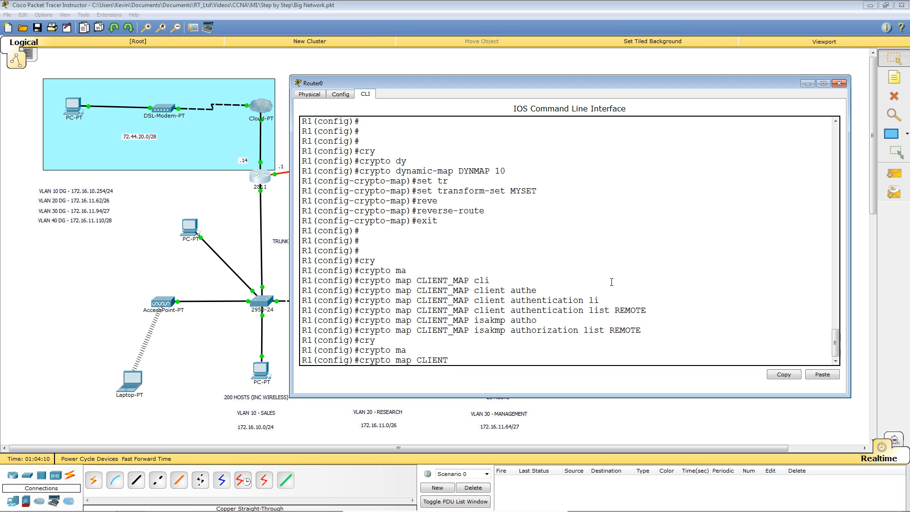
text(_MAP)
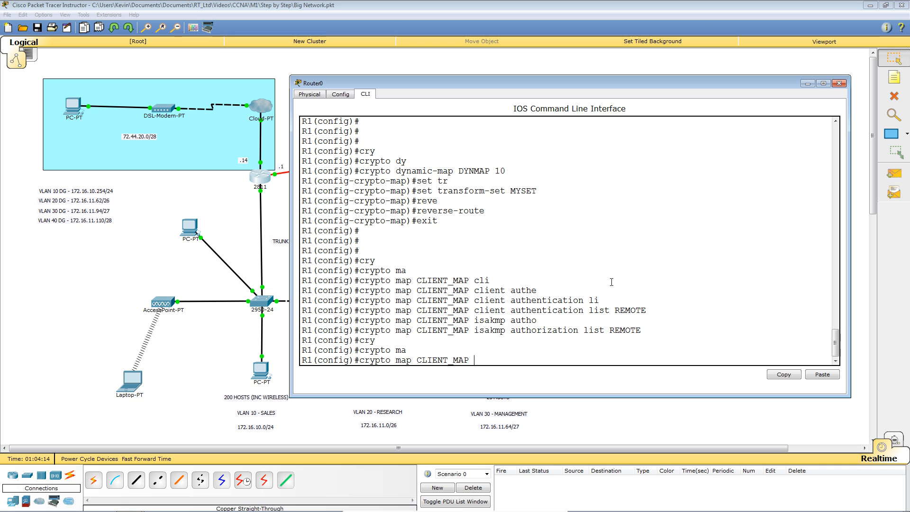
text( cli)
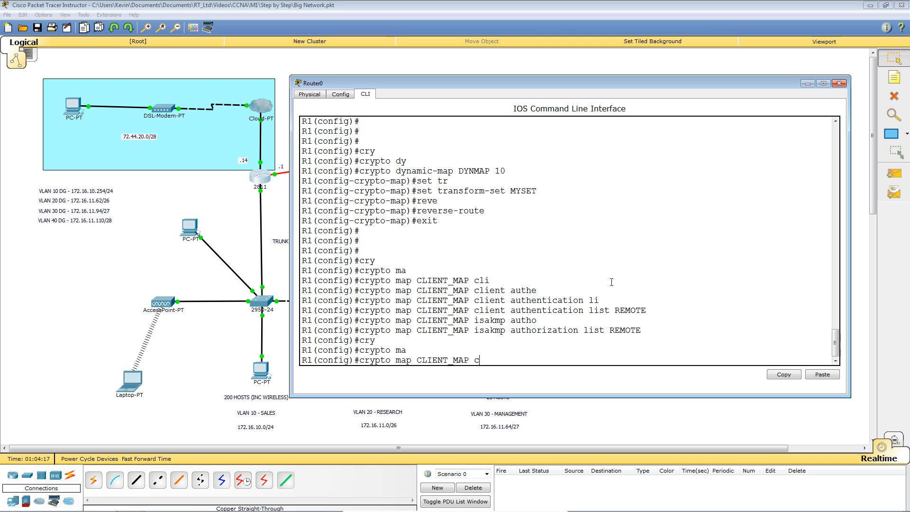
key(Tab)
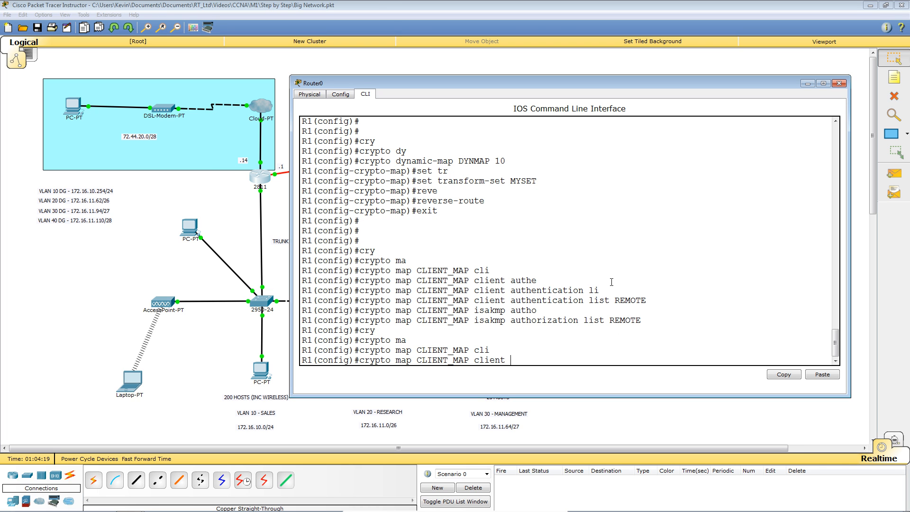
text(con)
key(Tab)
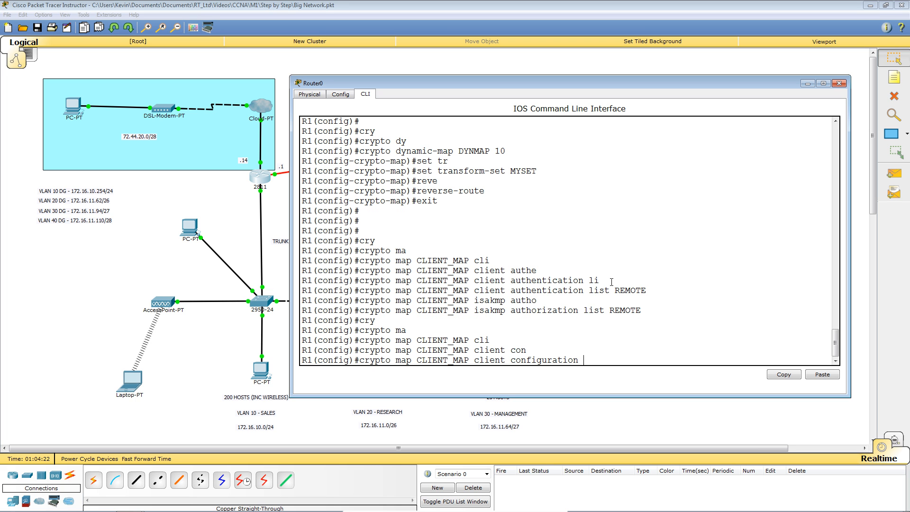
text(ad)
key(Tab)
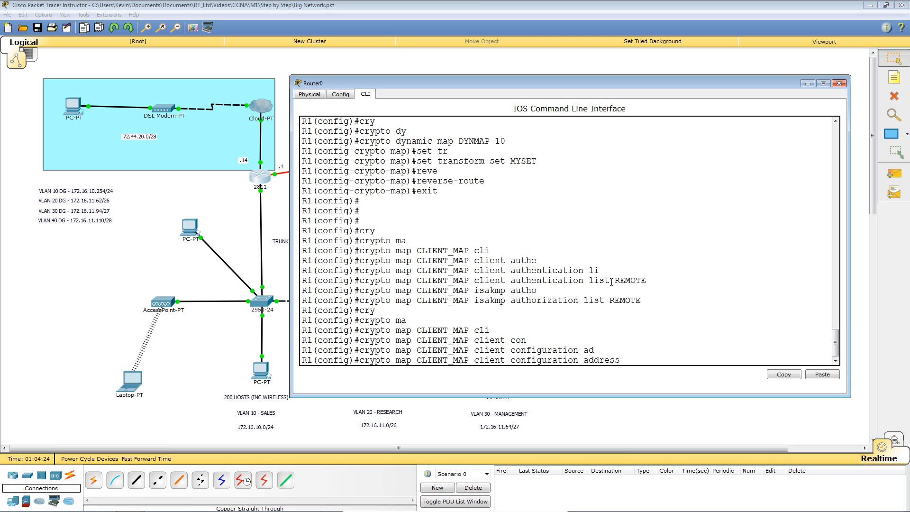
text(?)
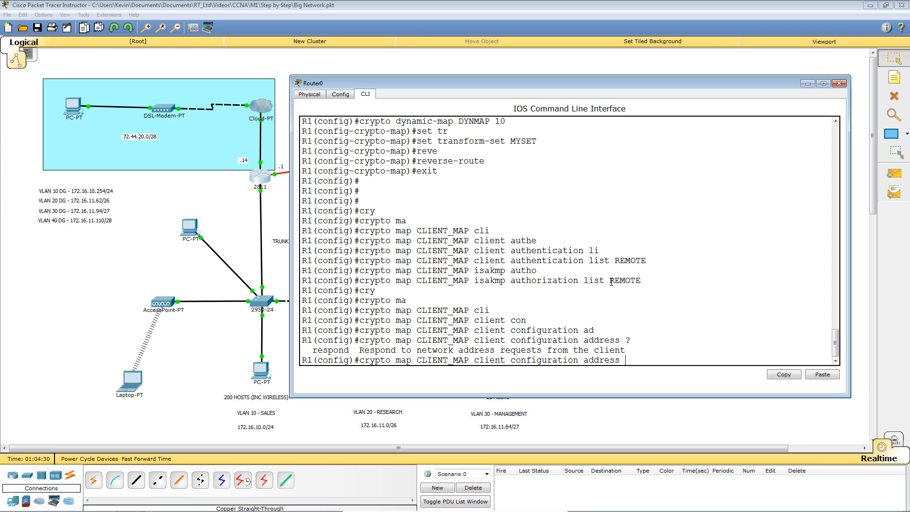
text(res)
key(Tab)
key(Return)
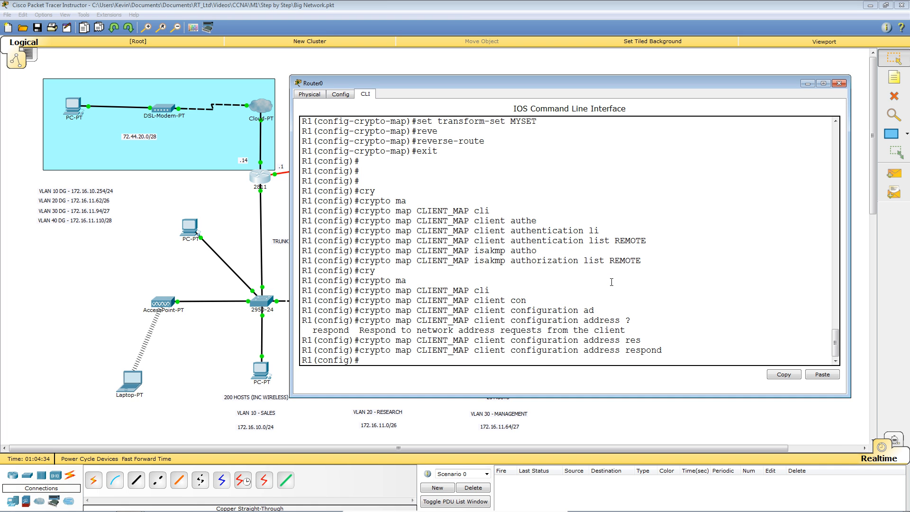
Step: Bind dynamic map DYNMAP to CLIENT_MAP as ipsec-isakmp entry 10
text(cr)
key(BackSpace)
key(BackSpace)
key(Up)
key(BackSpace)
key(BackSpace)
key(BackSpace)
key(BackSpace)
key(BackSpace)
key(BackSpace)
key(BackSpace)
key(BackSpace)
key(BackSpace)
key(BackSpace)
key(BackSpace)
key(BackSpace)
key(BackSpace)
key(BackSpace)
key(BackSpace)
key(BackSpace)
key(BackSpace)
key(BackSpace)
key(BackSpace)
key(BackSpace)
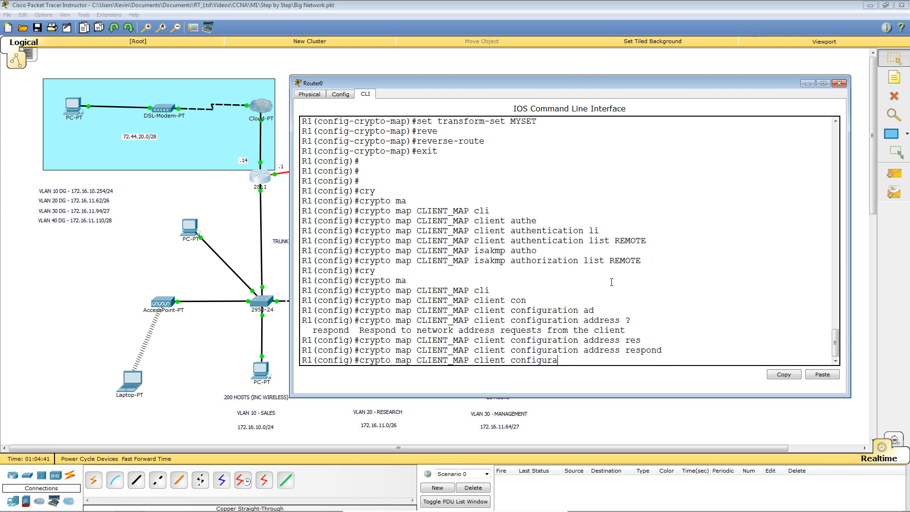
key(BackSpace)
key(BackSpace)
key(BackSpace)
key(BackSpace)
key(BackSpace)
key(BackSpace)
key(BackSpace)
key(BackSpace)
key(BackSpace)
key(BackSpace)
text(10 )
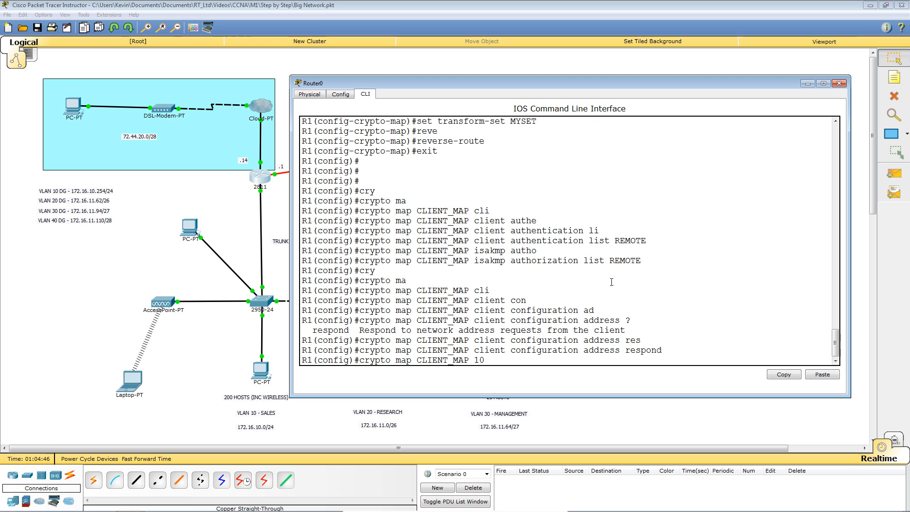
text(ips)
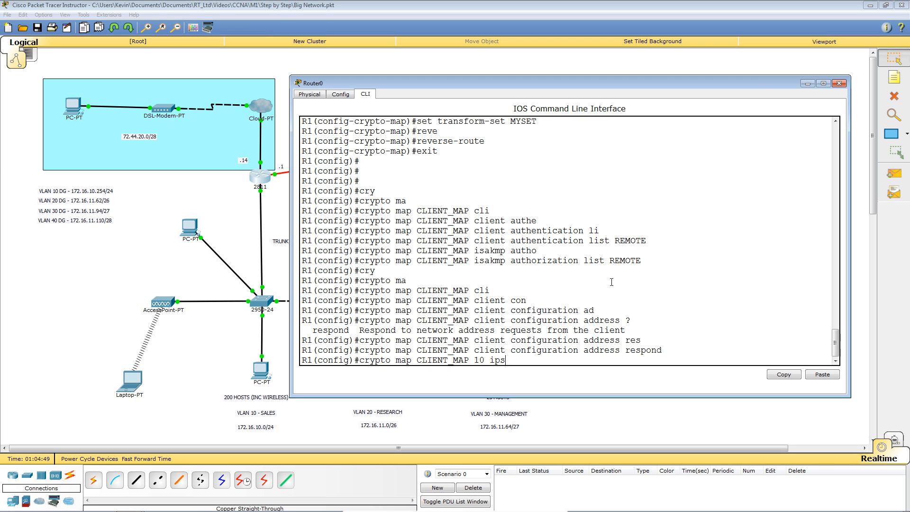
key(Tab)
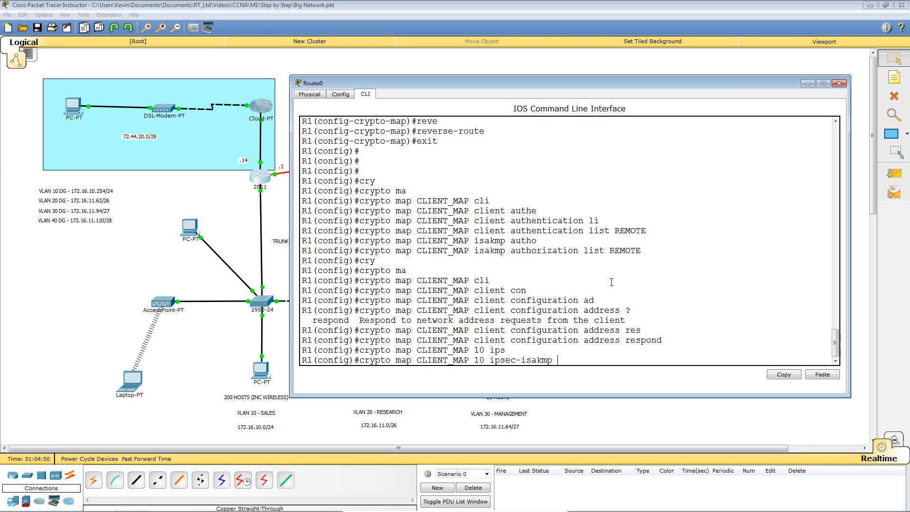
text(d)
key(Tab)
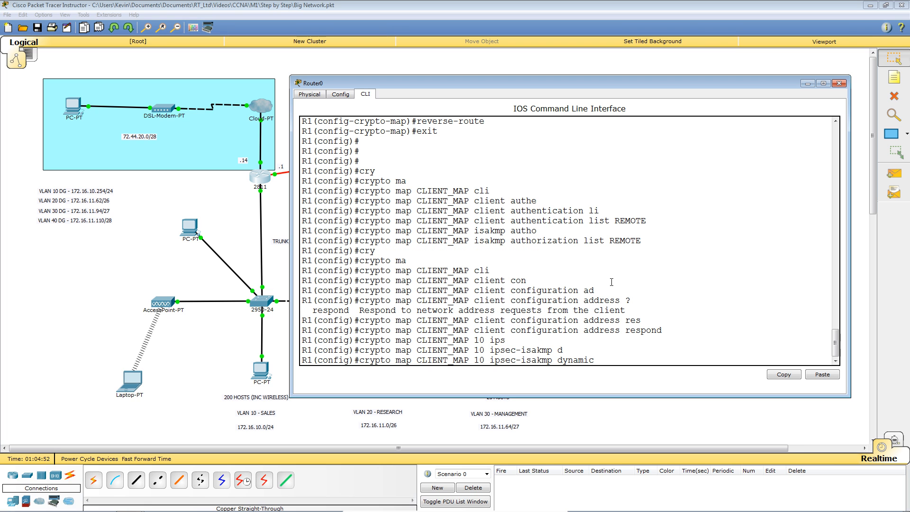
text(DYNMAP)
key(Return)
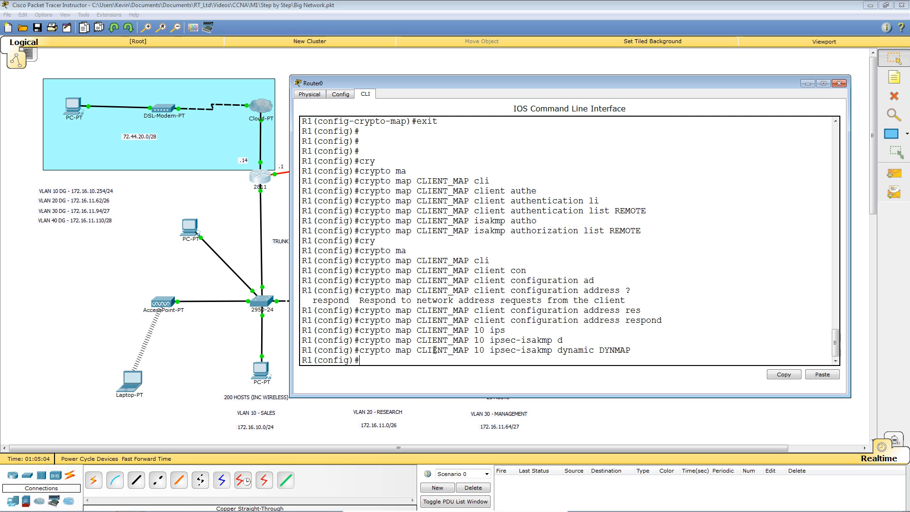
key(Return)
key(Return)
key(Return)
key(Return)
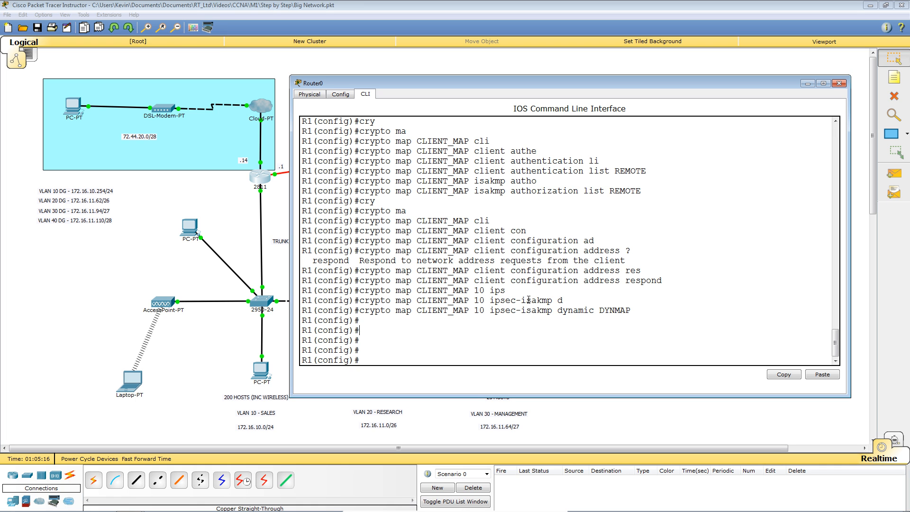
scroll(531, 296, up, 5)
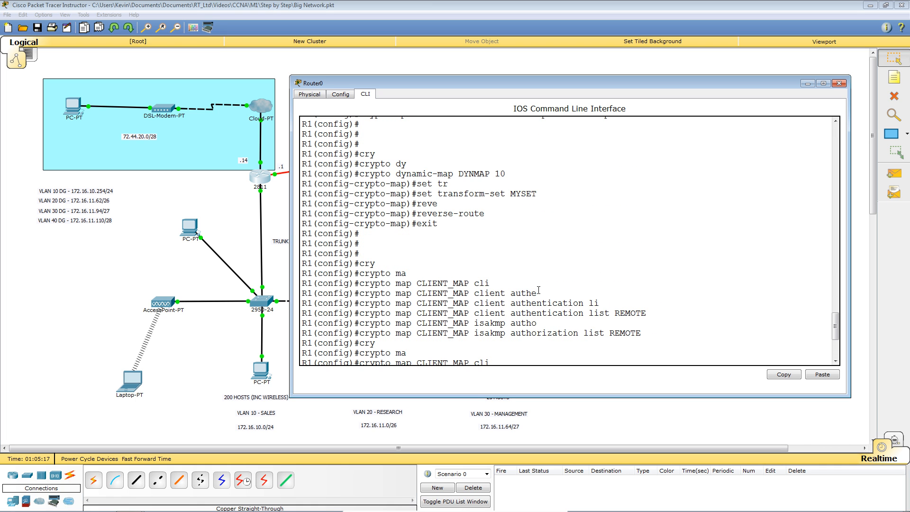
scroll(526, 266, up, 5)
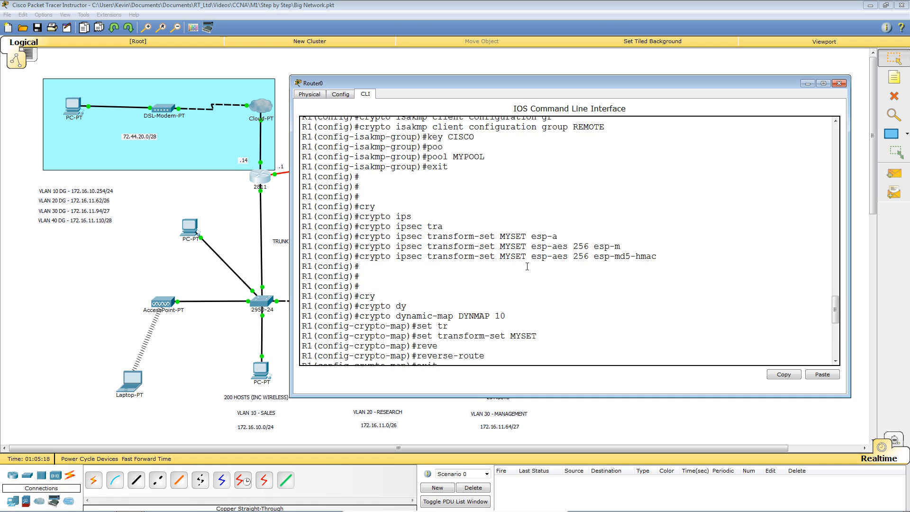
scroll(527, 266, up, 2)
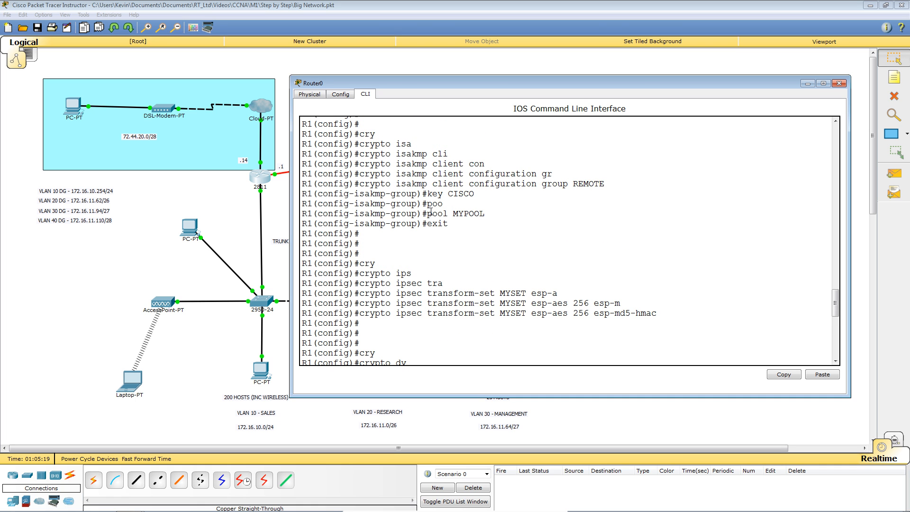
drag(452, 213, 485, 215)
click(450, 215)
drag(453, 213, 485, 215)
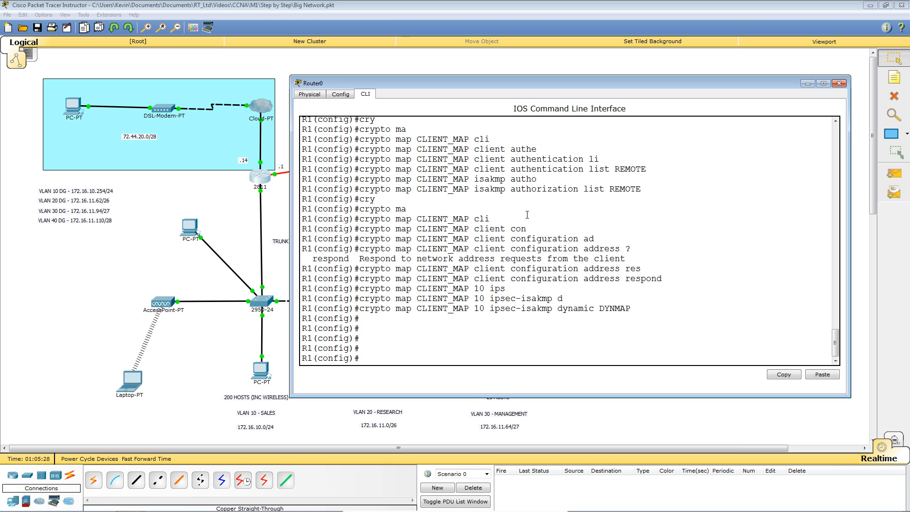
Step: Begin an ip local pool MYPOOL command, then close R1's CLI window to show the topology
text(ip poo)
key(Tab)
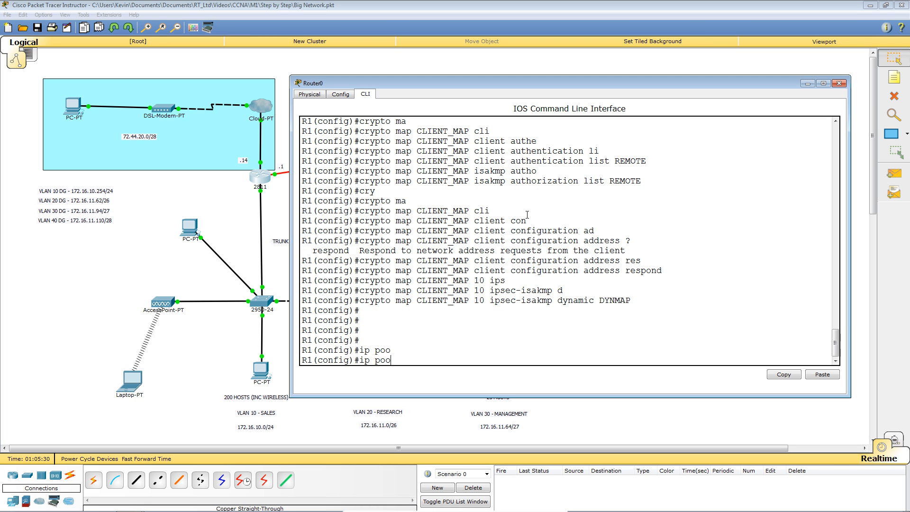
key(BackSpace)
key(BackSpace)
text(loca)
key(Tab)
text(l poo)
key(Tab)
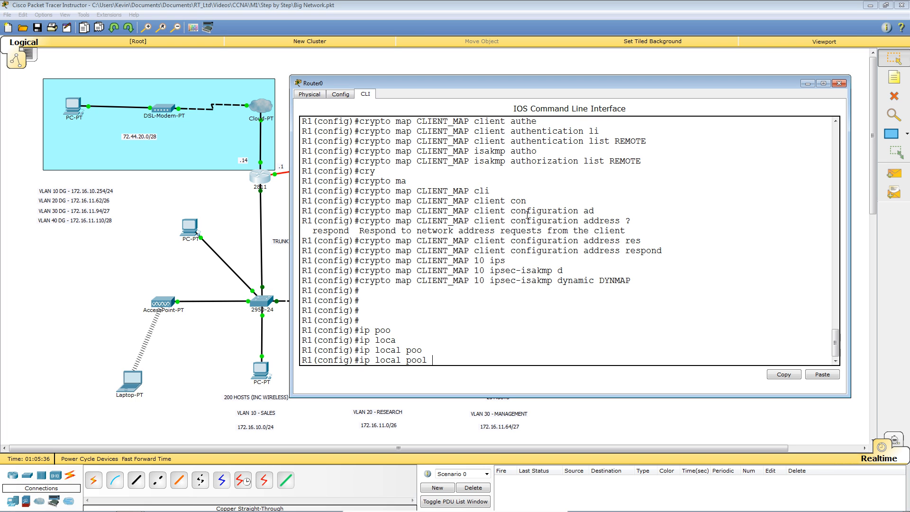
text(MYPOOL)
click(83, 274)
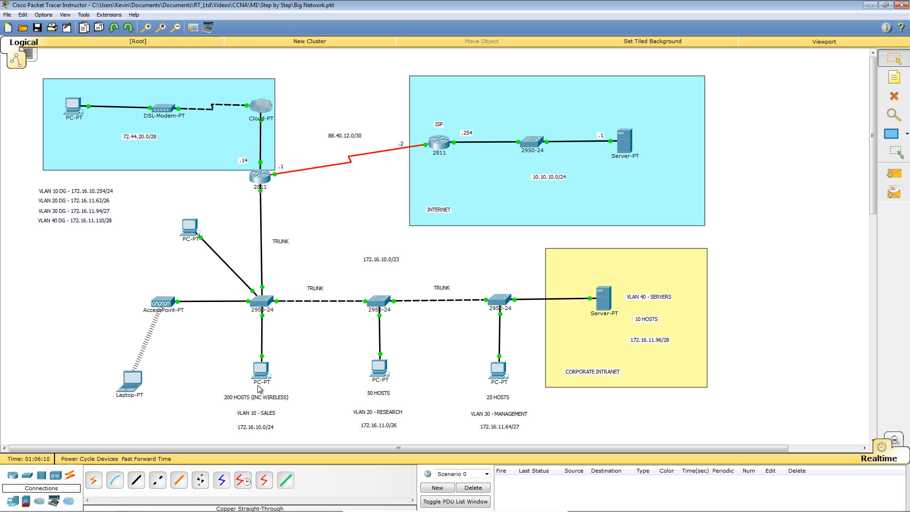
Step: On R1, create local pool MYPOOL from 172.16.10.150 to 172.16.10.200
click(260, 179)
text(172.16.10.)
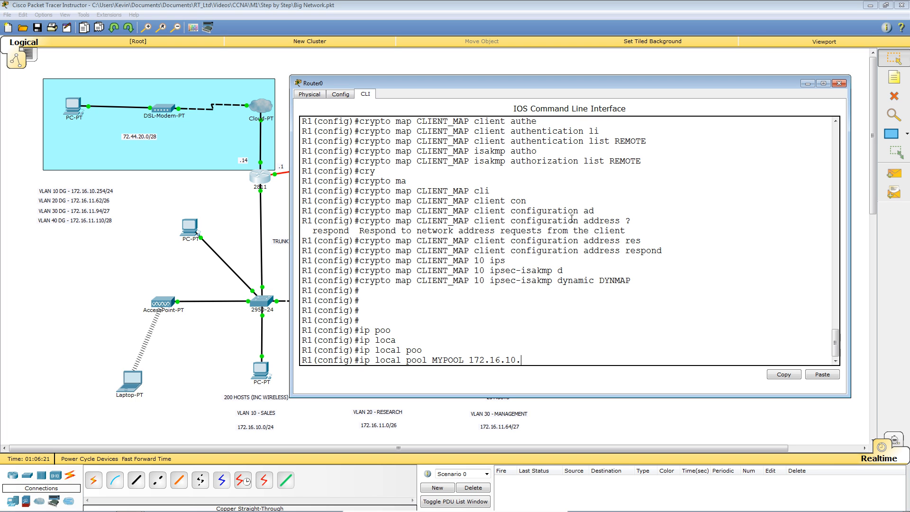
text(150 172.16.10.200)
key(Return)
key(Return)
key(Return)
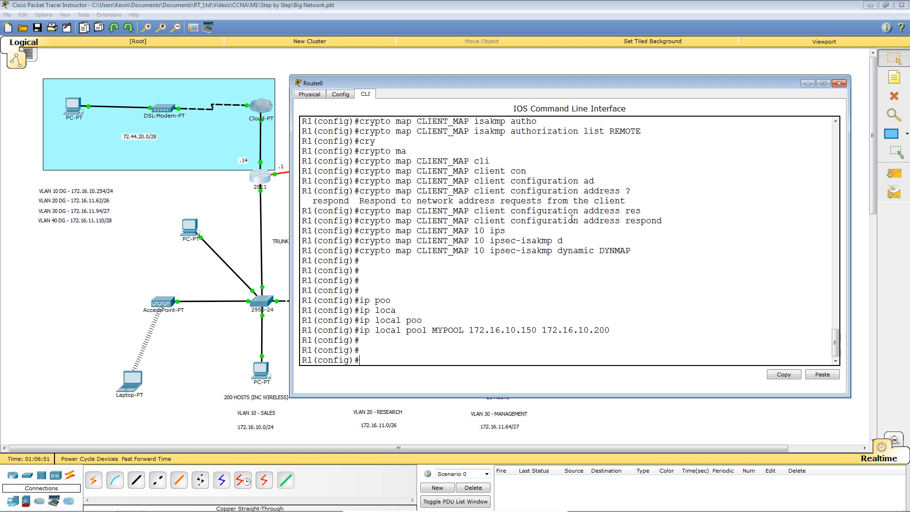
Step: Begin entering the interface FastEthernet 0/1 command on R1
text(inter)
key(Tab)
text(fa)
key(Tab)
text(0/10)
key(BackSpace)
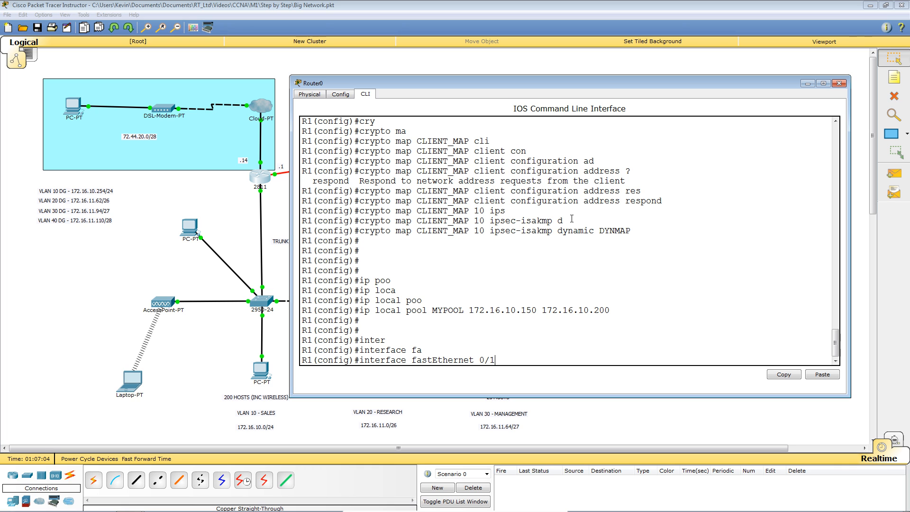
Step: Apply crypto map CLIENT_MAP to R1's FastEthernet 0/1 interface
key(Return)
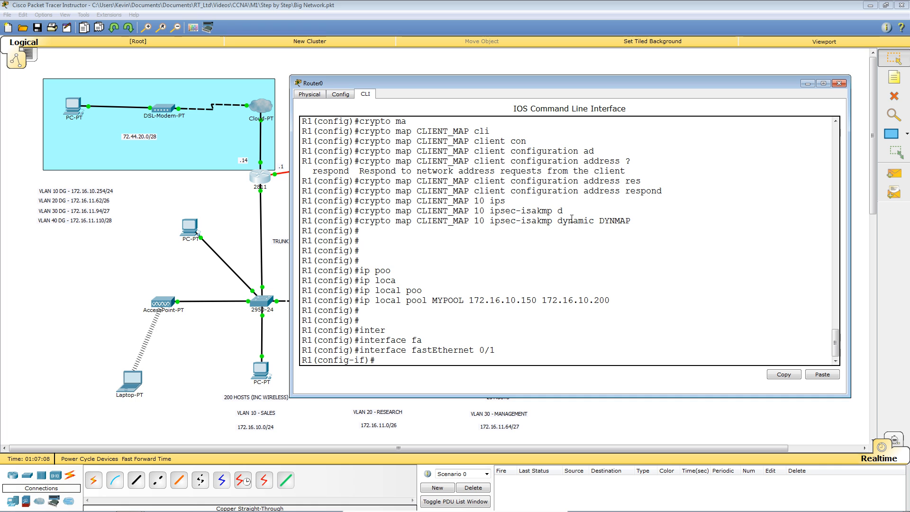
text(cry)
key(Tab)
text(m)
key(Tab)
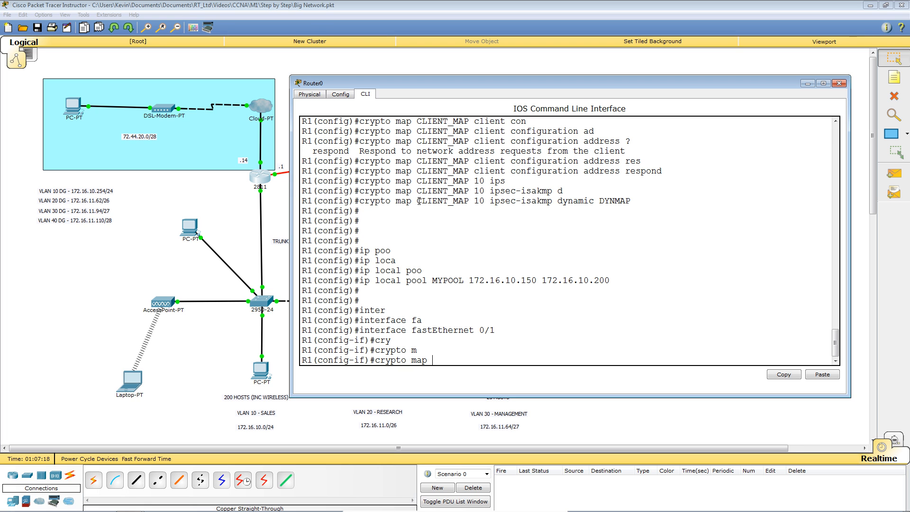
drag(417, 201, 468, 201)
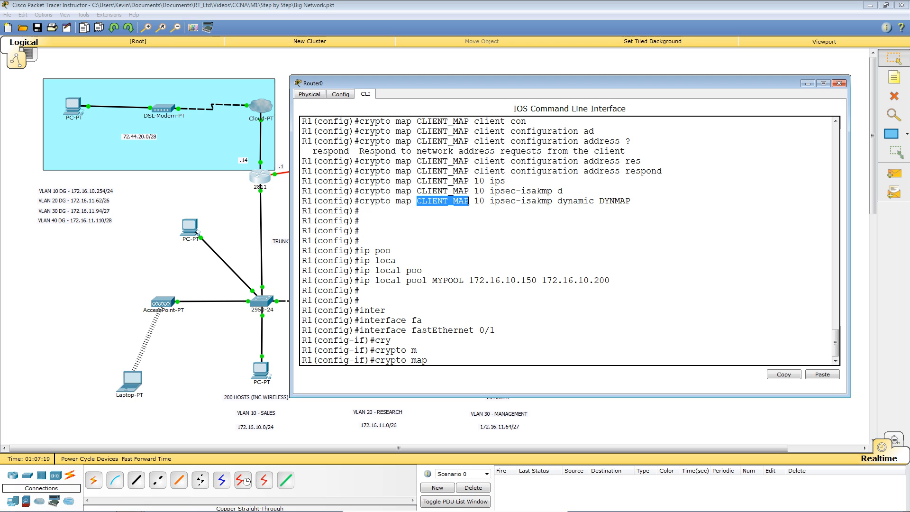
click(654, 275)
text(CLIENT)
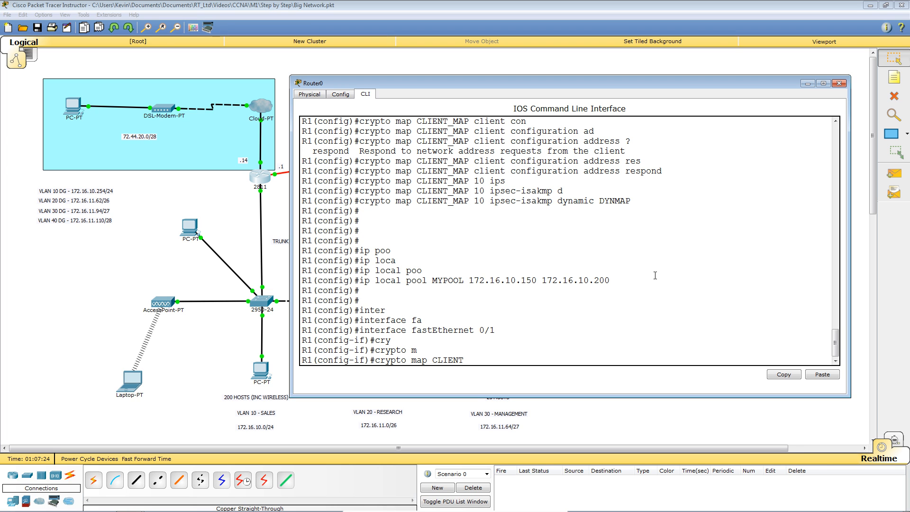
text(_MAP)
key(Return)
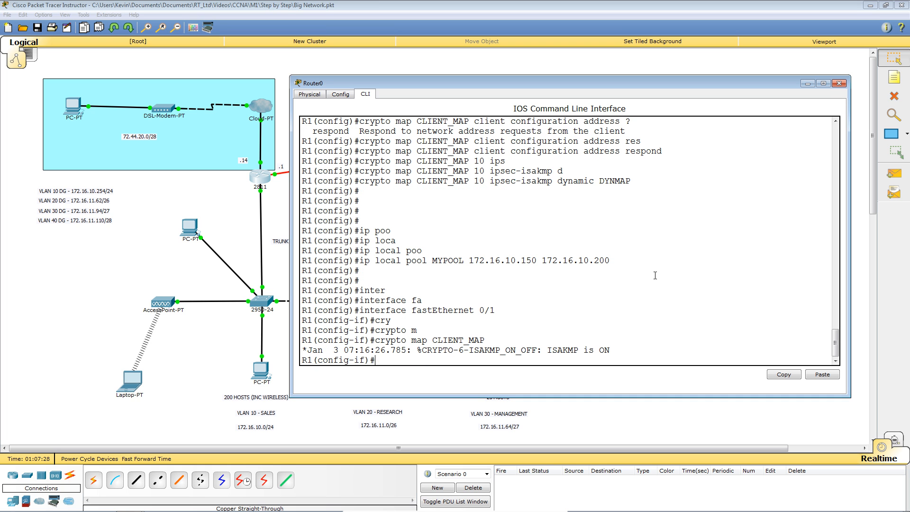
Step: Note the ISAKMP is ON message, exit configuration mode and save with wr
key(Return)
key(Return)
key(Return)
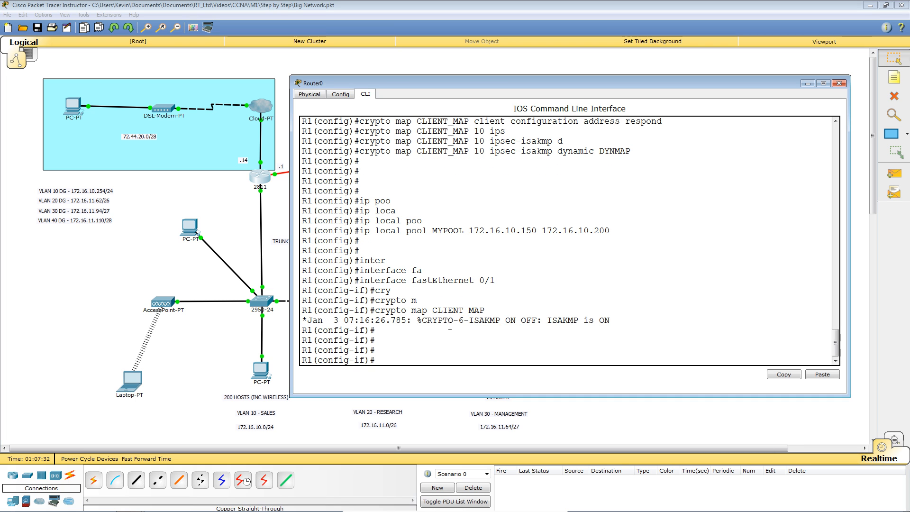
drag(417, 321, 609, 321)
click(670, 316)
key(ctrl+z)
key(Return)
key(Return)
text(wr)
key(Return)
key(Return)
key(Return)
key(Return)
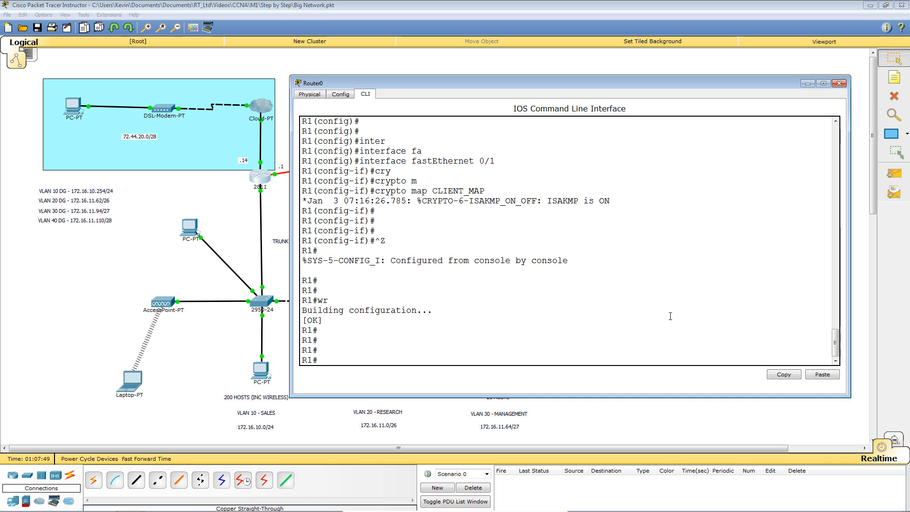
Step: Run show crypto isakmp sa on R1 to see the empty ISAKMP SA table
text(sho)
key(Tab)
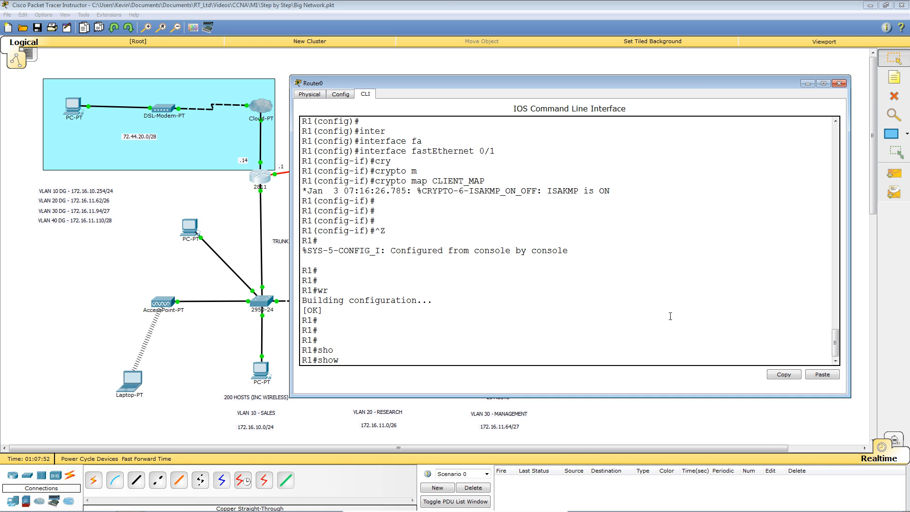
text(cryp)
key(Tab)
text(isak)
key(Tab)
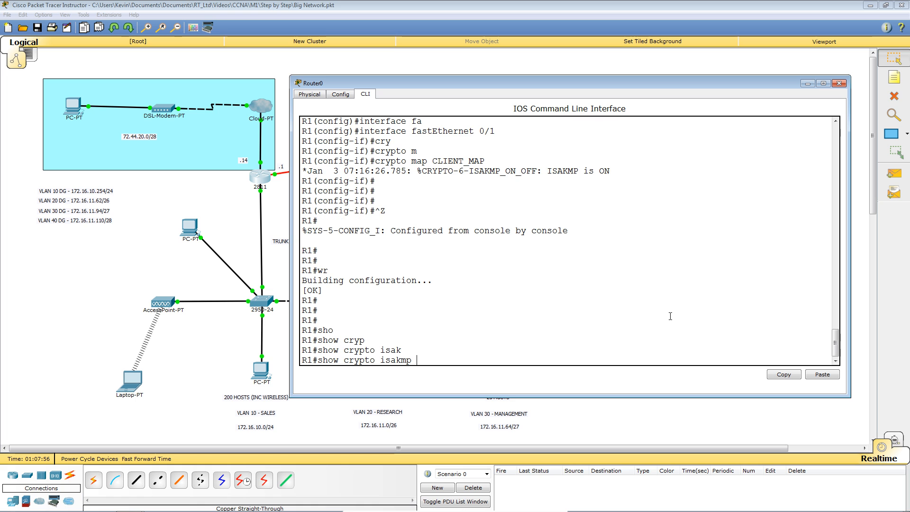
text(sa)
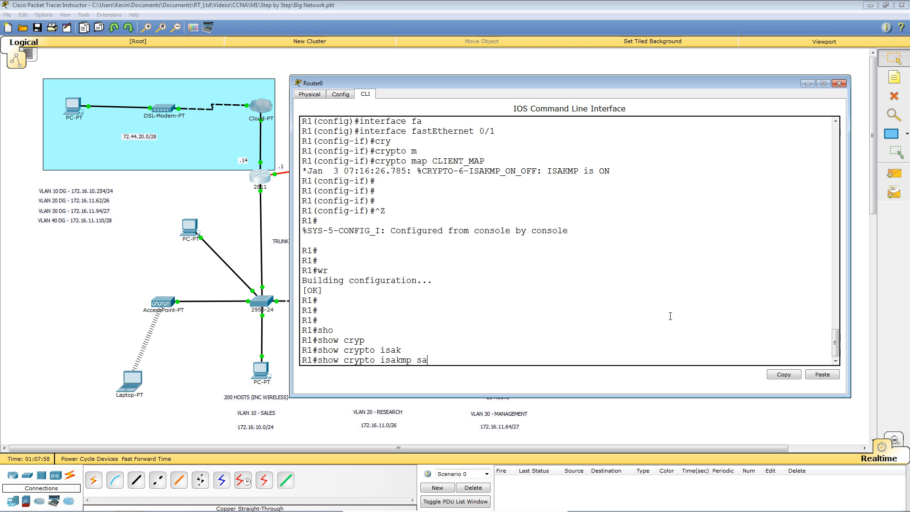
key(Return)
key(Return)
key(Return)
key(Return)
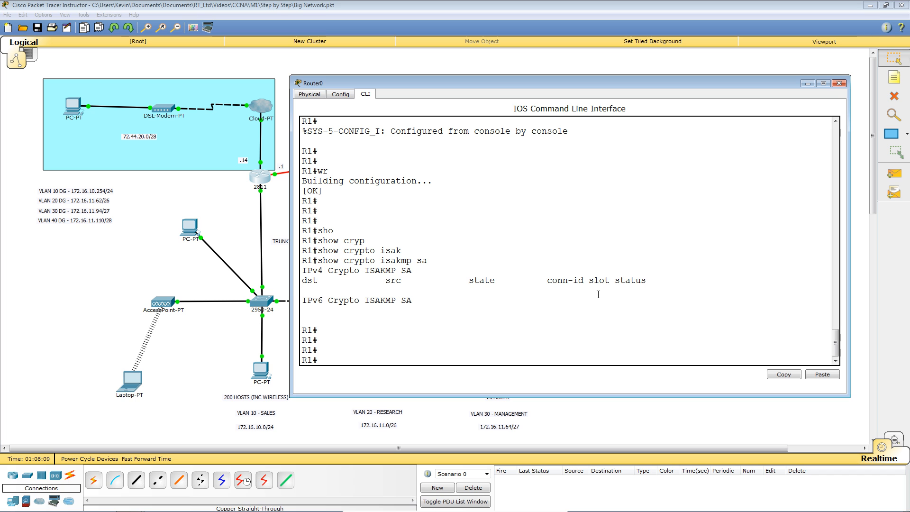
Step: Run show crypto ipsec sa on R1, which reports No SAs found
key(Up)
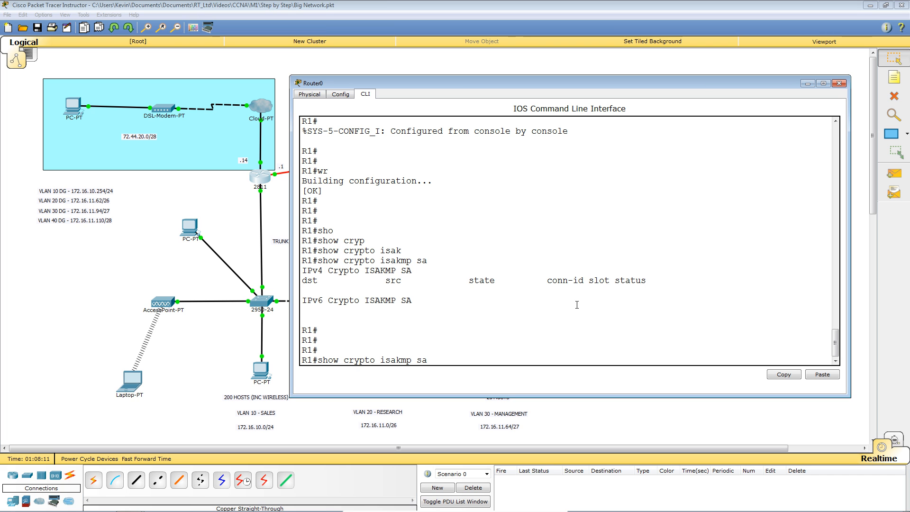
key(BackSpace)
key(BackSpace)
key(BackSpace)
key(BackSpace)
key(BackSpace)
key(BackSpace)
key(BackSpace)
key(BackSpace)
key(BackSpace)
key(BackSpace)
text(ips)
key(Tab)
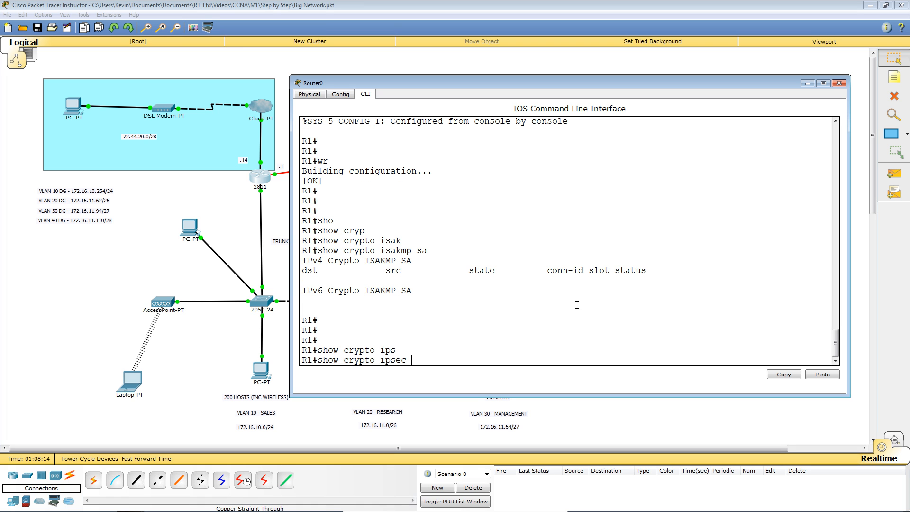
text(sa)
key(Return)
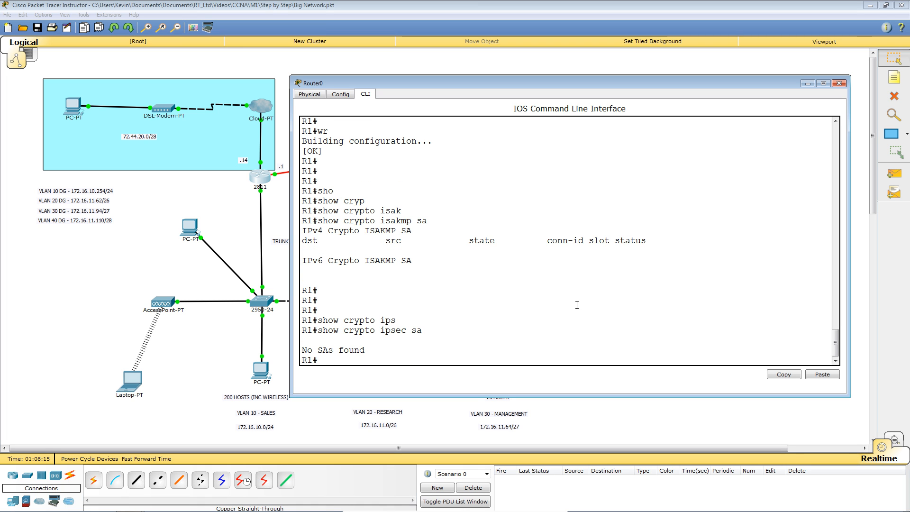
key(Return)
key(Return)
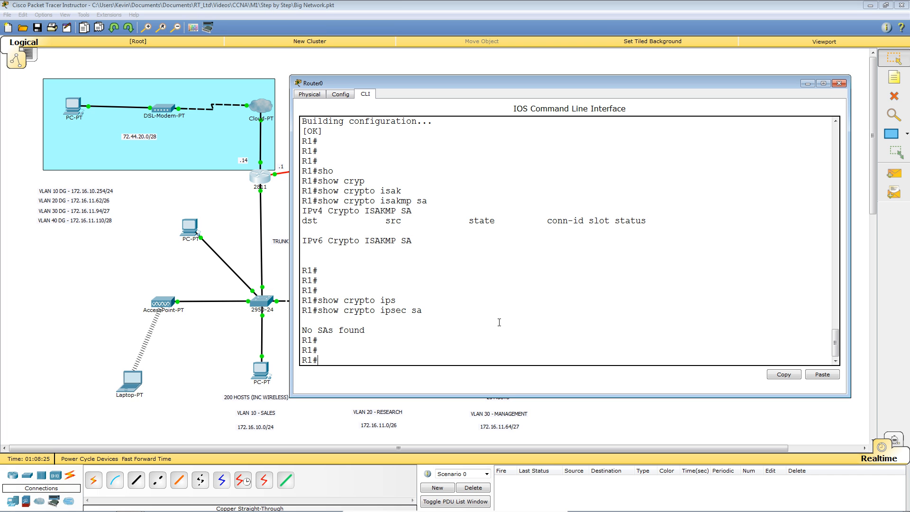
click(517, 291)
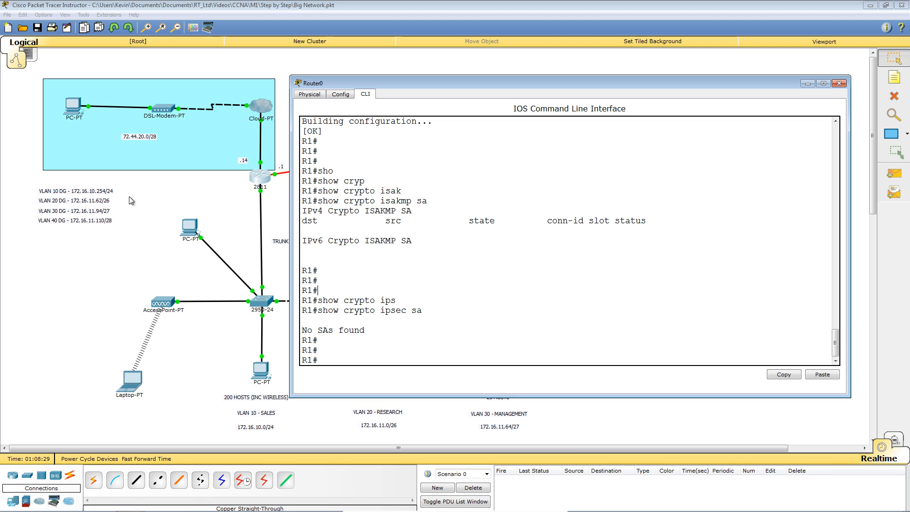
Step: Open PC4's Command Prompt and run ipconfig /all
click(124, 239)
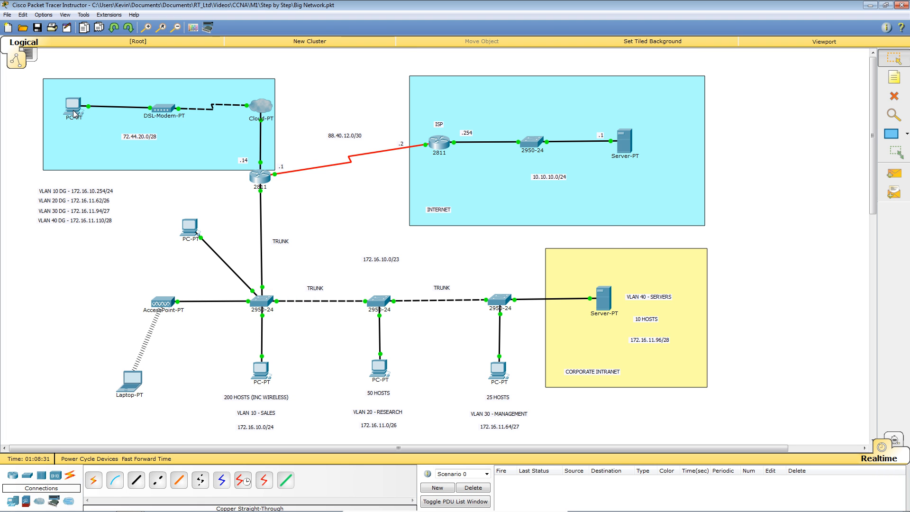
click(74, 110)
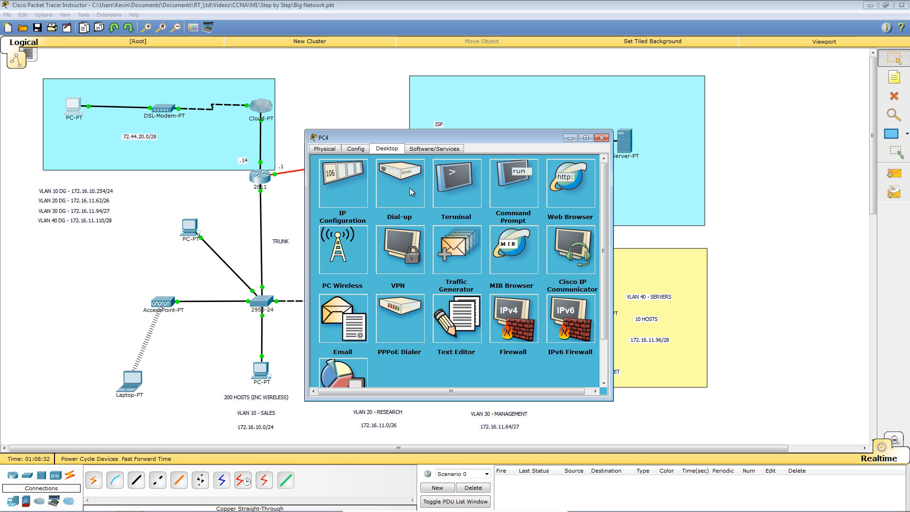
click(506, 184)
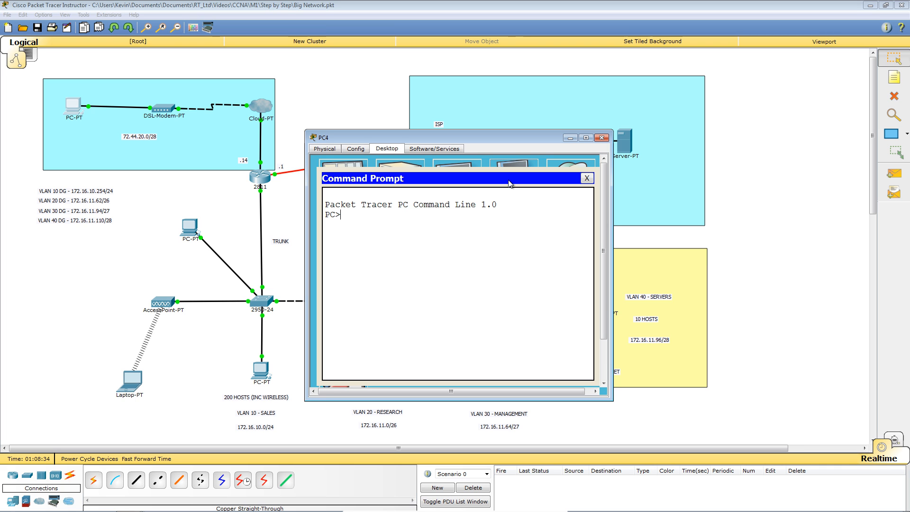
drag(613, 229, 815, 229)
text(ip)
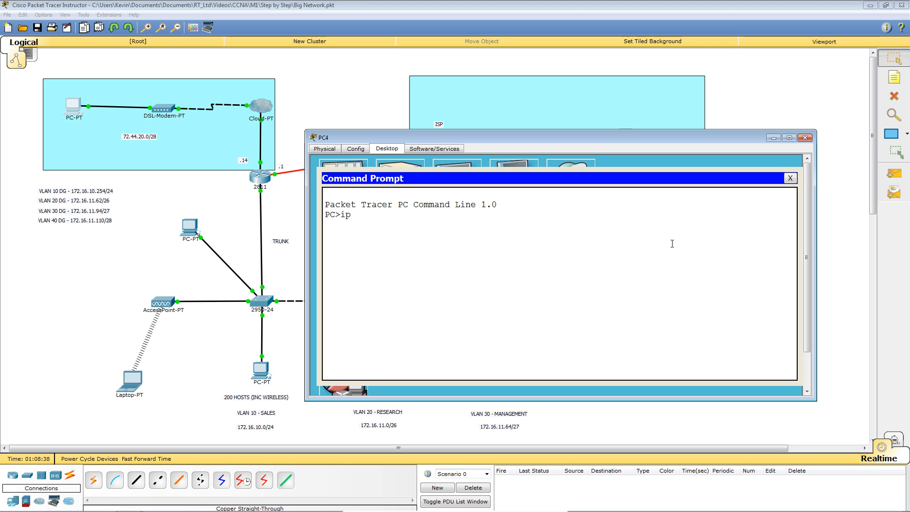
text(config)
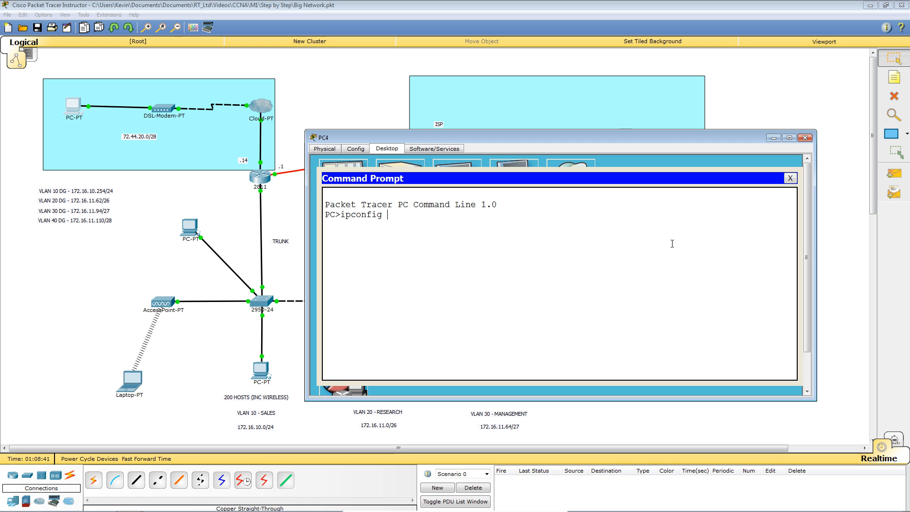
text( /all)
key(Return)
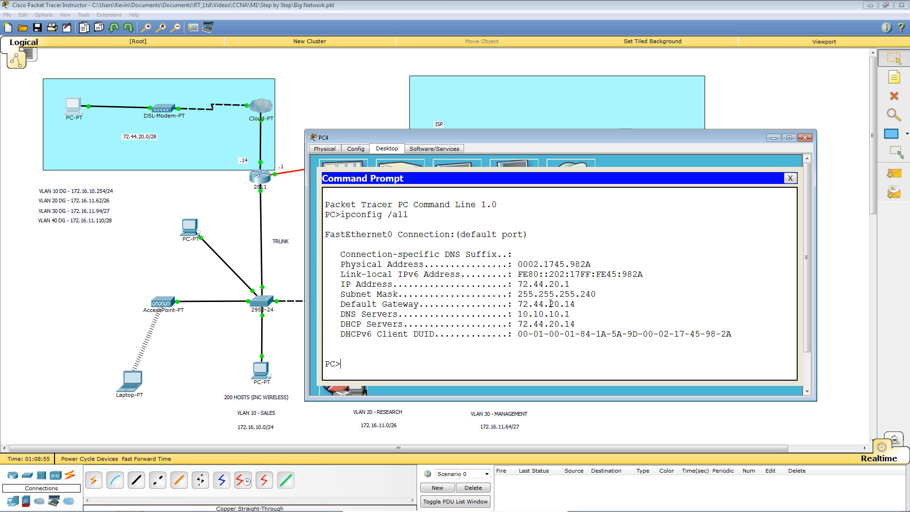
Step: Ping the gateway 72.44.20.14 from PC4
text(ping 72.)
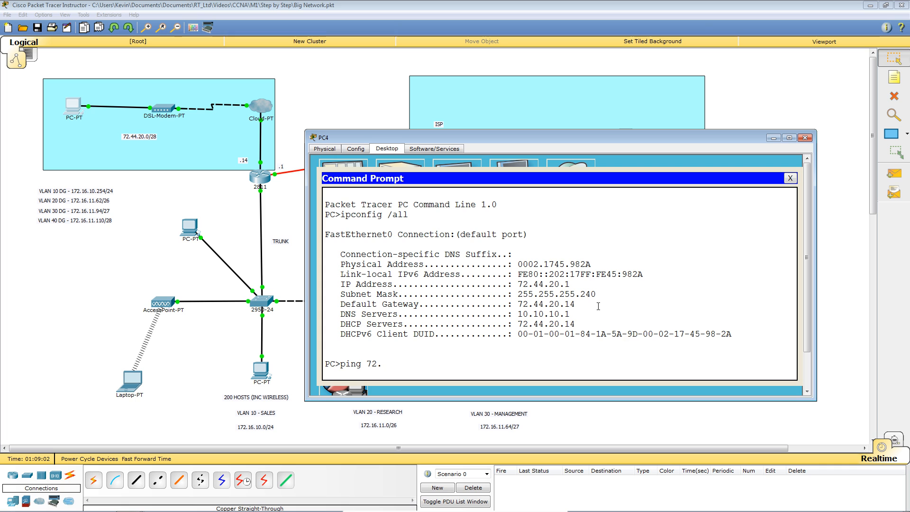
text(44.)
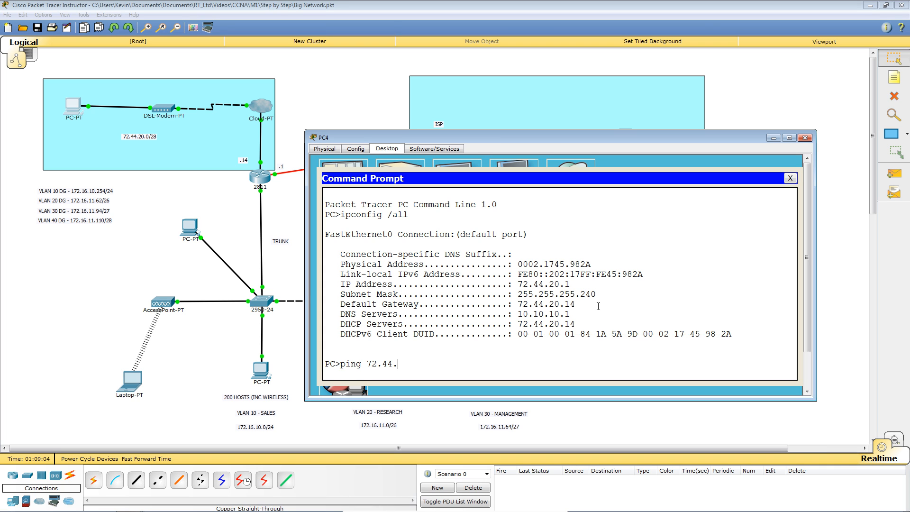
text(20.14)
key(Return)
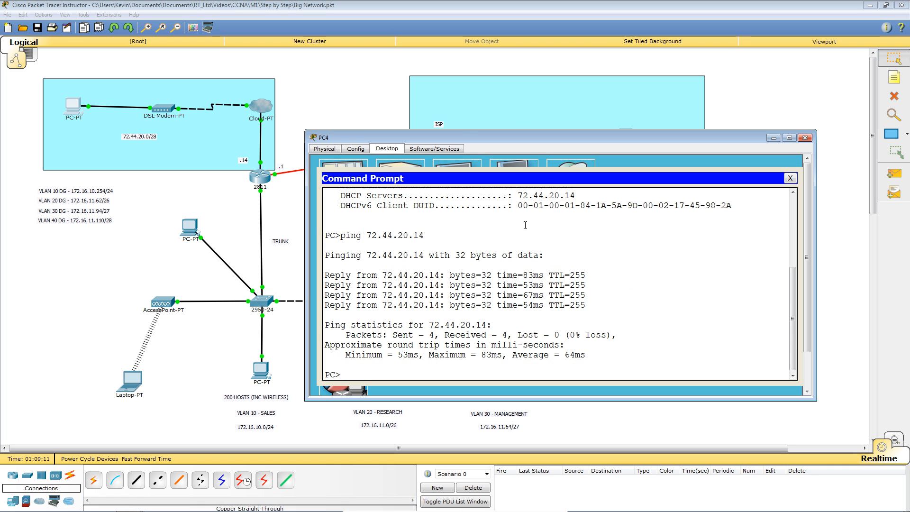
scroll(548, 232, up, 1)
scroll(549, 232, up, 2)
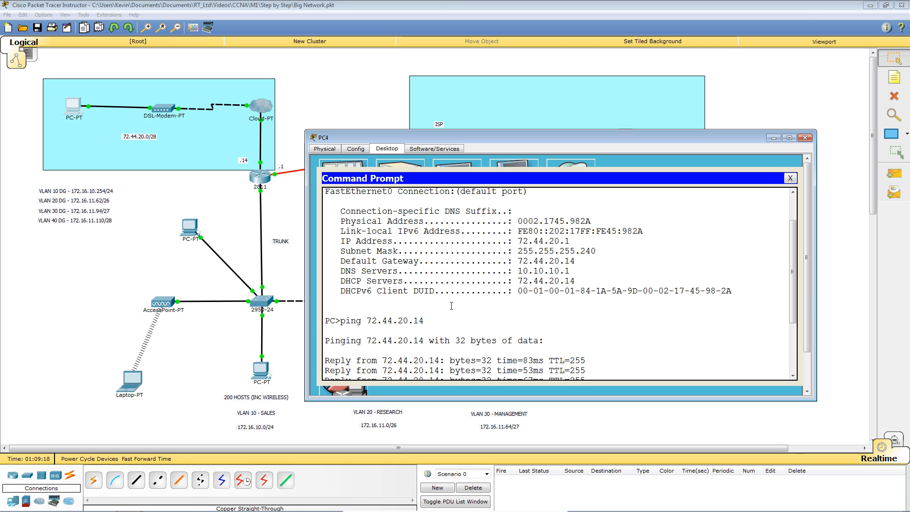
scroll(455, 299, up, 1)
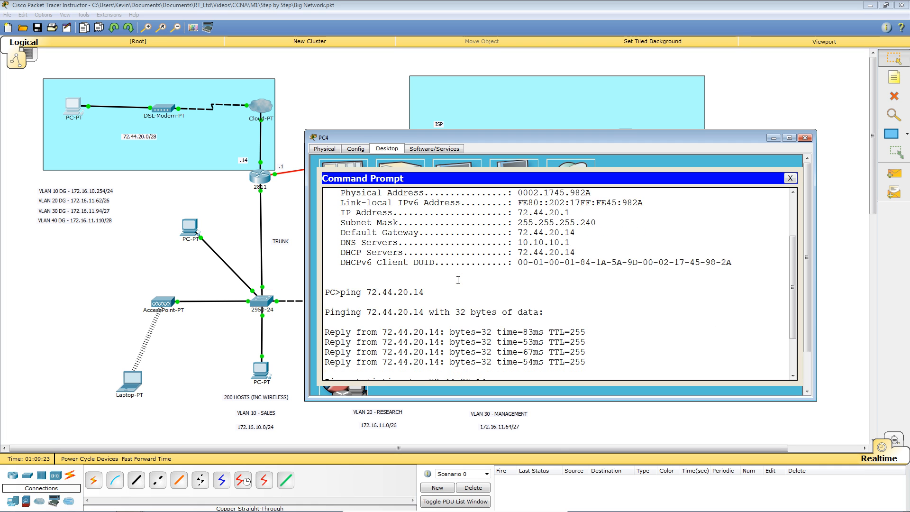
Step: Repeat the ping and ipconfig /all, then return to PC4's Desktop applications
key(Return)
key(Return)
key(Return)
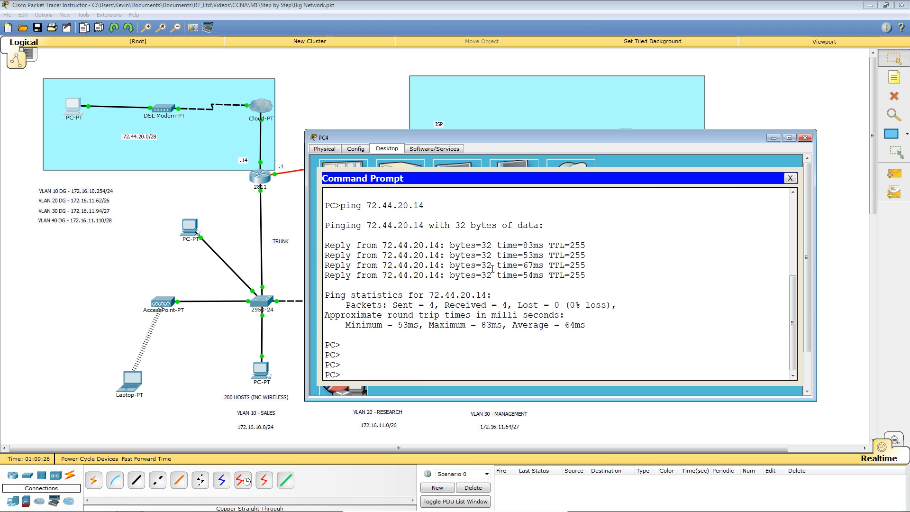
key(Up)
key(Return)
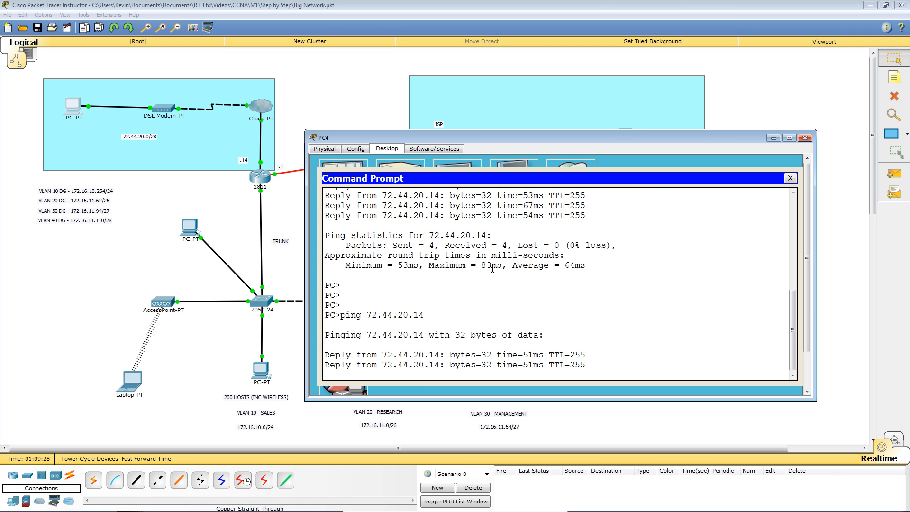
key(Up)
key(Up)
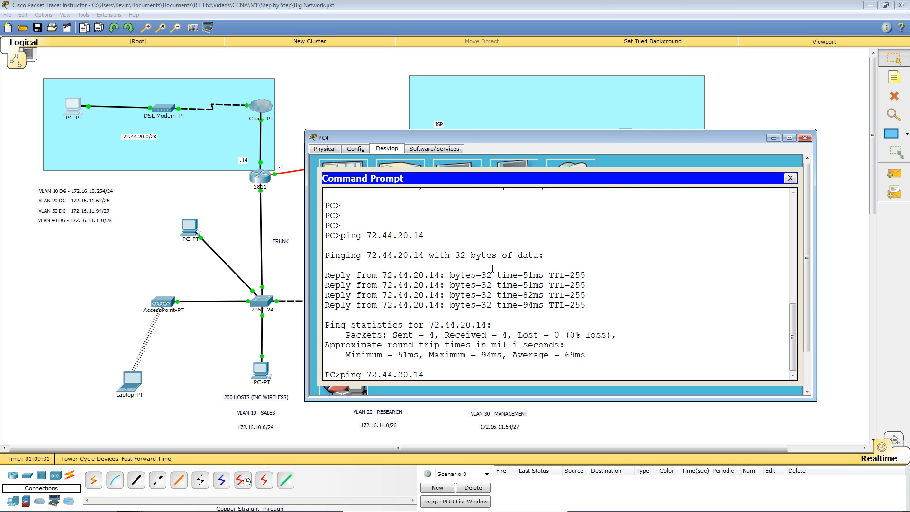
key(Return)
key(Return)
key(Return)
key(Return)
key(Return)
key(Return)
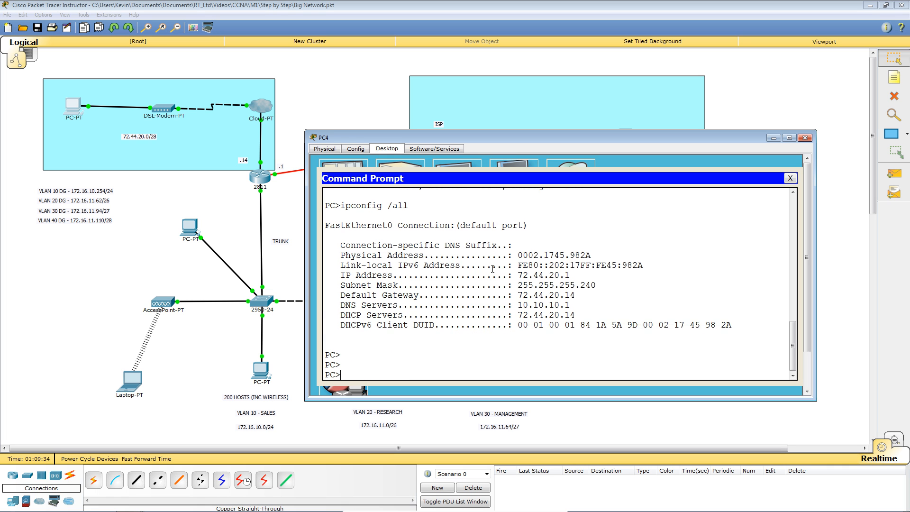
click(119, 293)
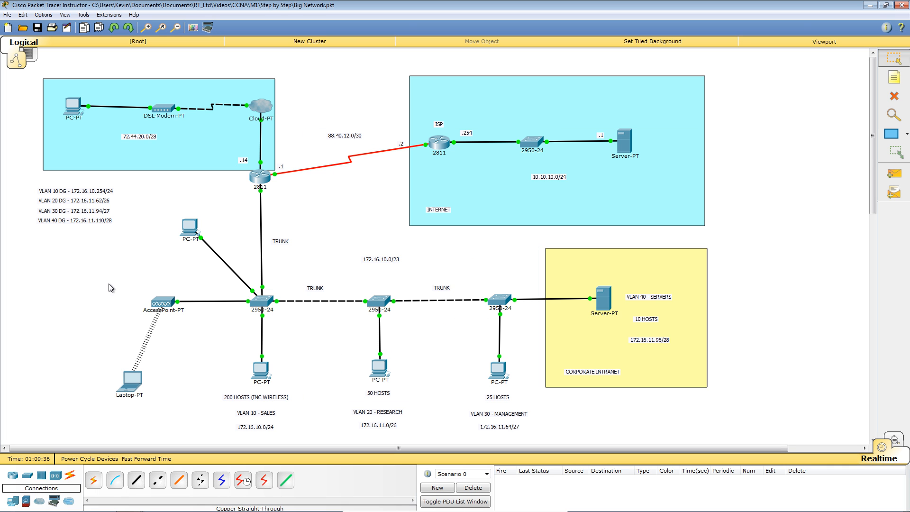
click(71, 105)
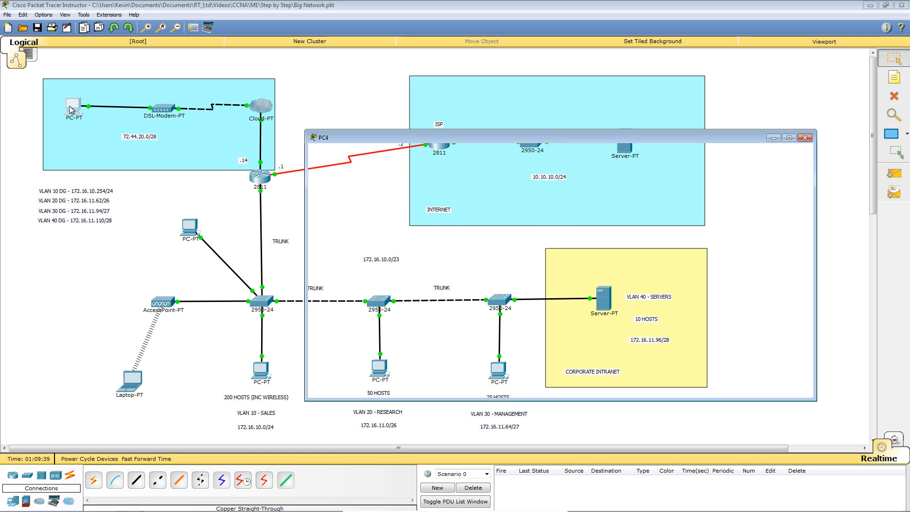
click(790, 178)
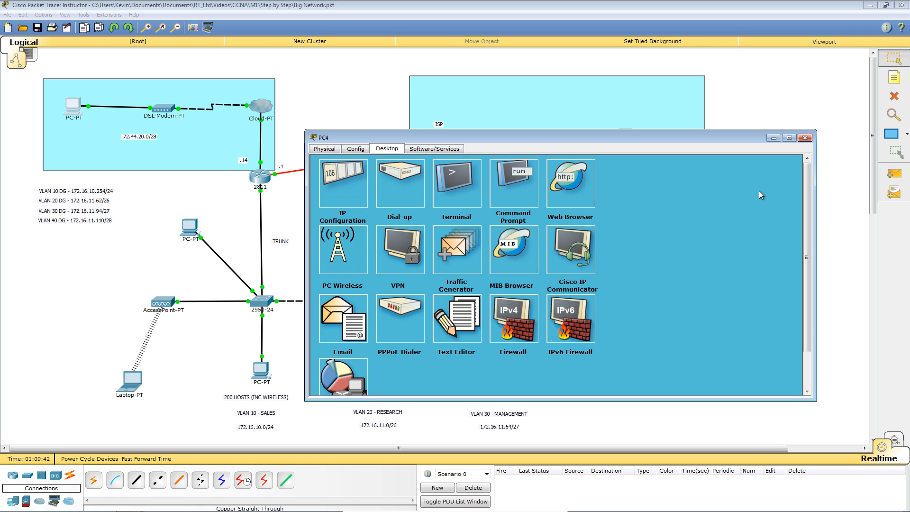
Step: In PC4's VPN client, enter group name REMOTE and the group key
click(397, 243)
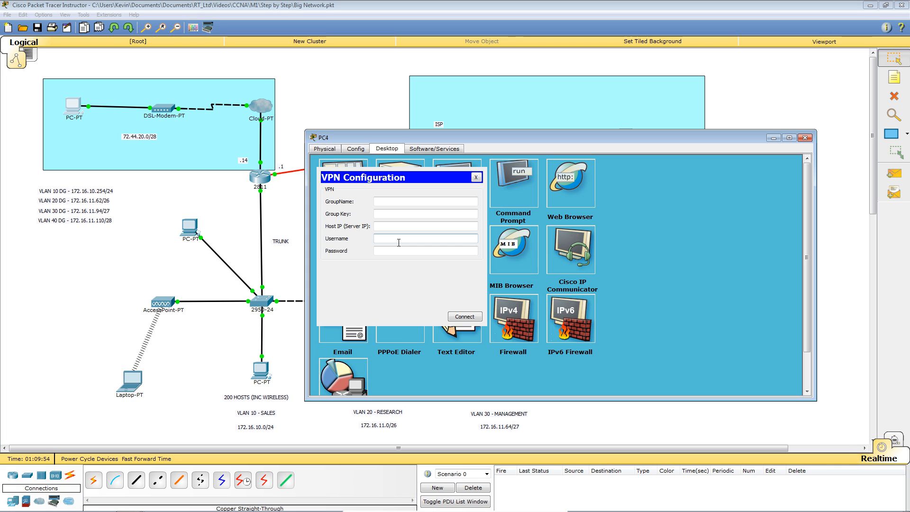
click(414, 202)
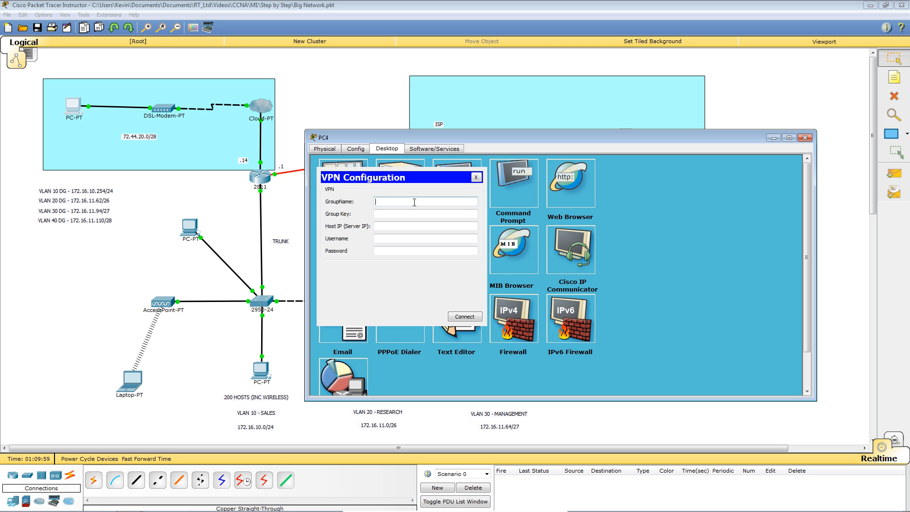
text(REMOTE)
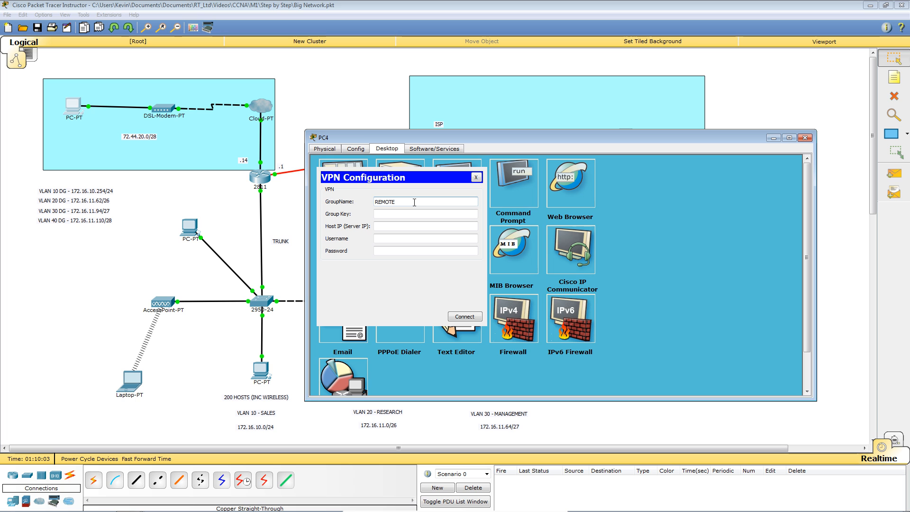
key(Tab)
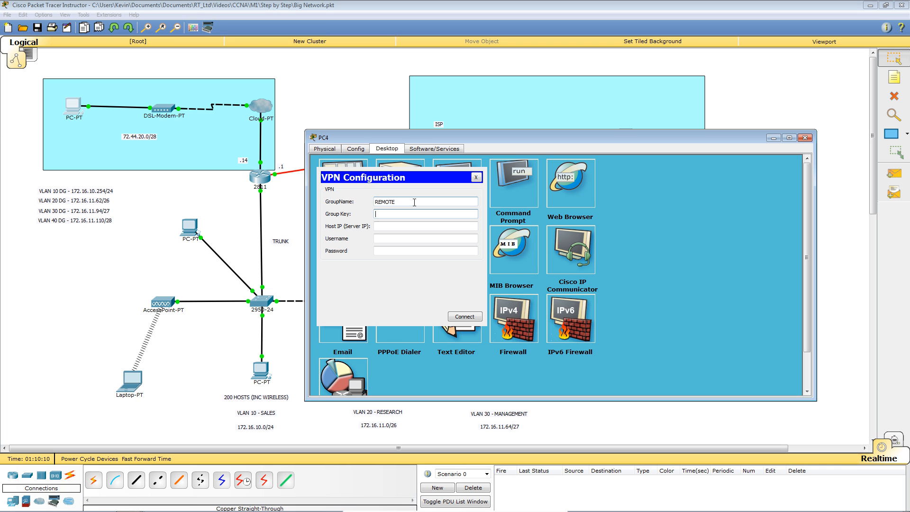
text(CISCO)
key(Tab)
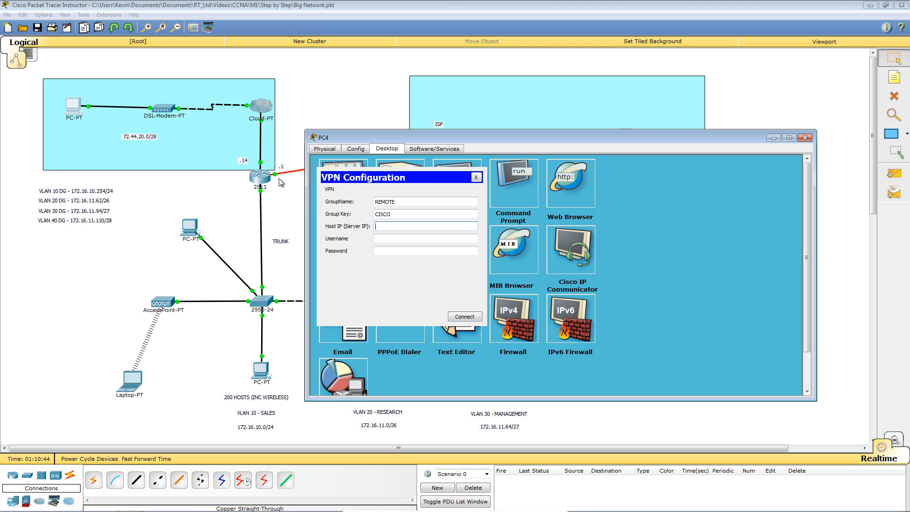
Step: Set server 72.44.20.14, enter the VPN username and password, and connect
click(390, 224)
text(72.44.20..14)
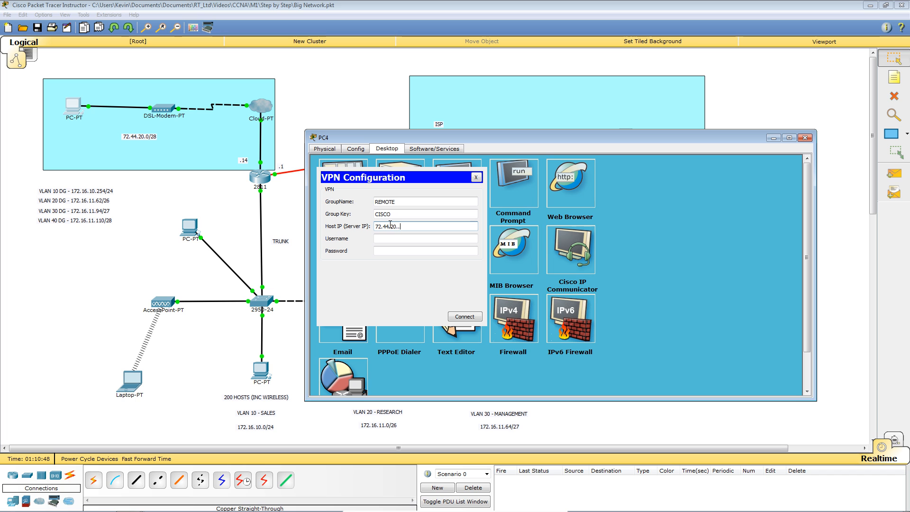
key(BackSpace)
key(BackSpace)
key(BackSpace)
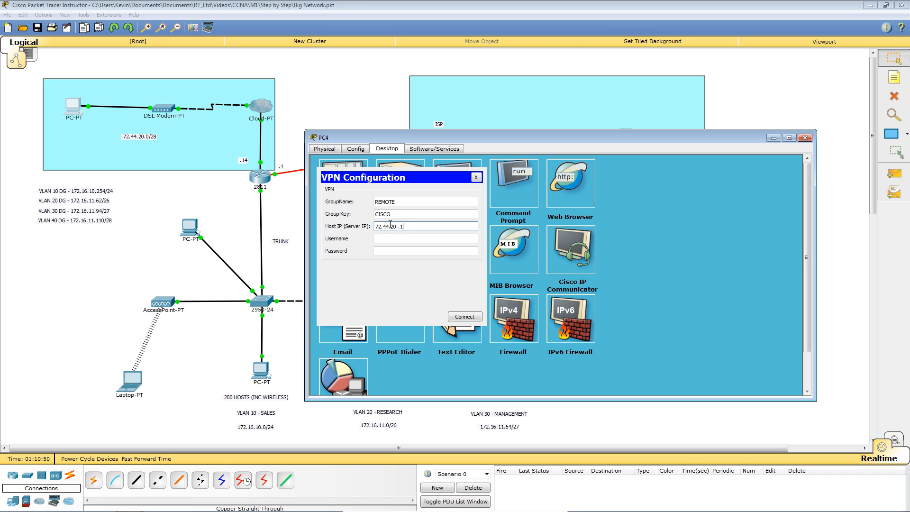
text(14)
click(424, 239)
text(V)
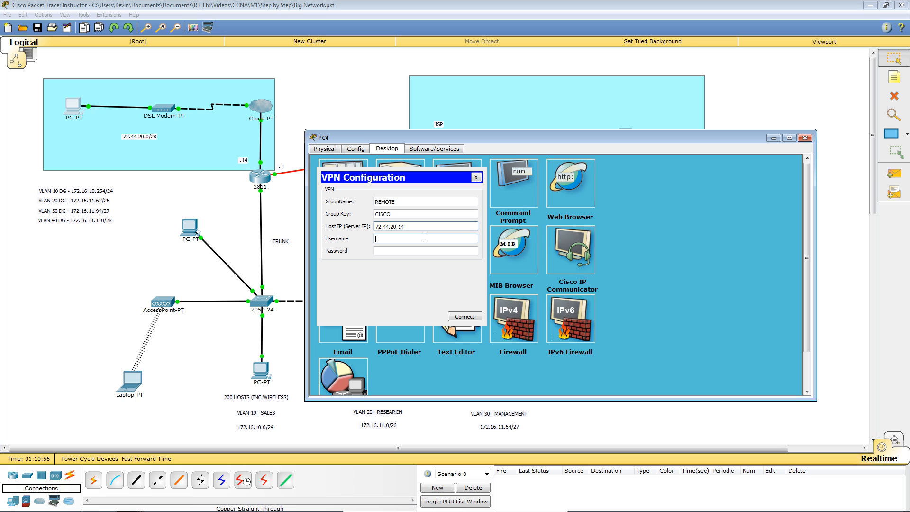
text(PN)
key(Tab)
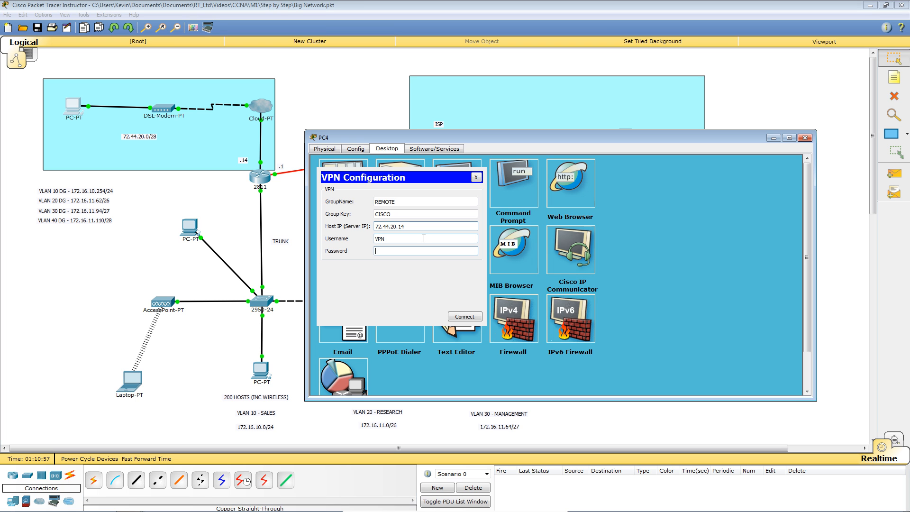
text(•••••••••)
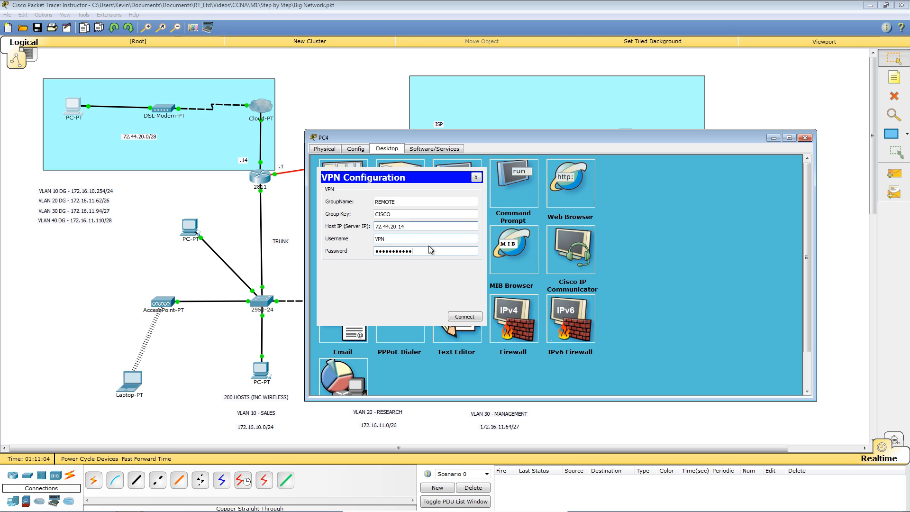
click(456, 318)
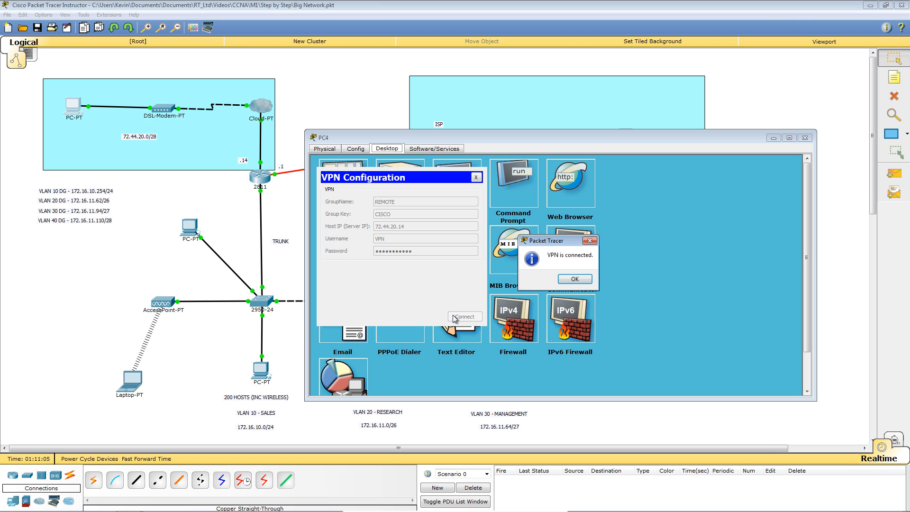
click(574, 279)
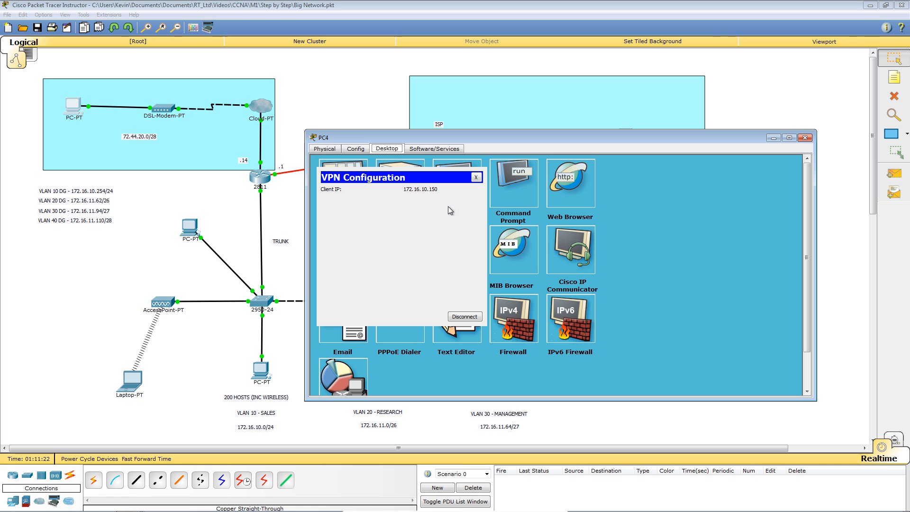
Step: Run ipconfig /all on PC4 to show tunnel IP 172.16.10.150, then close PC4's window
click(519, 180)
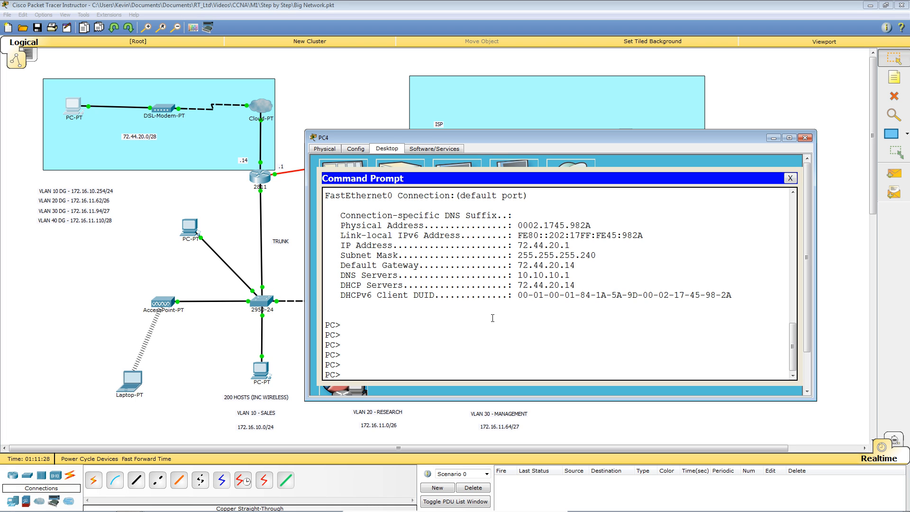
key(Up)
key(Return)
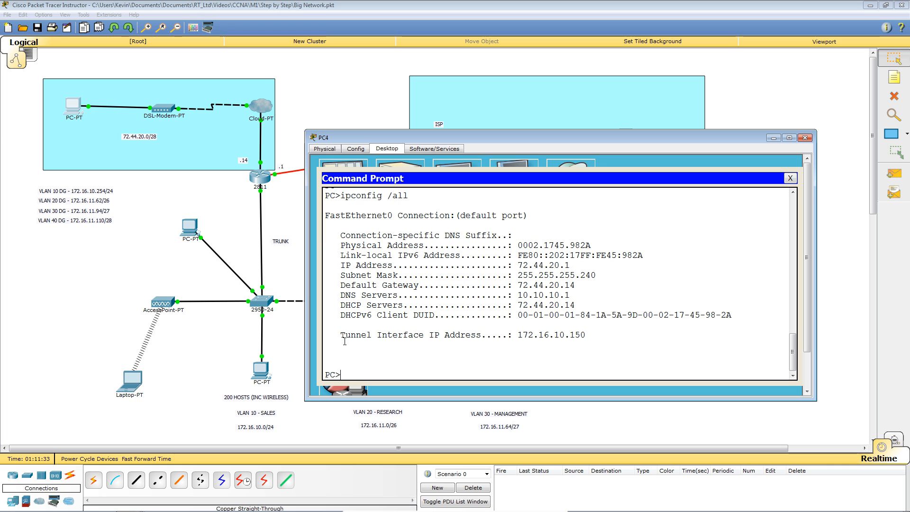
drag(340, 335, 586, 337)
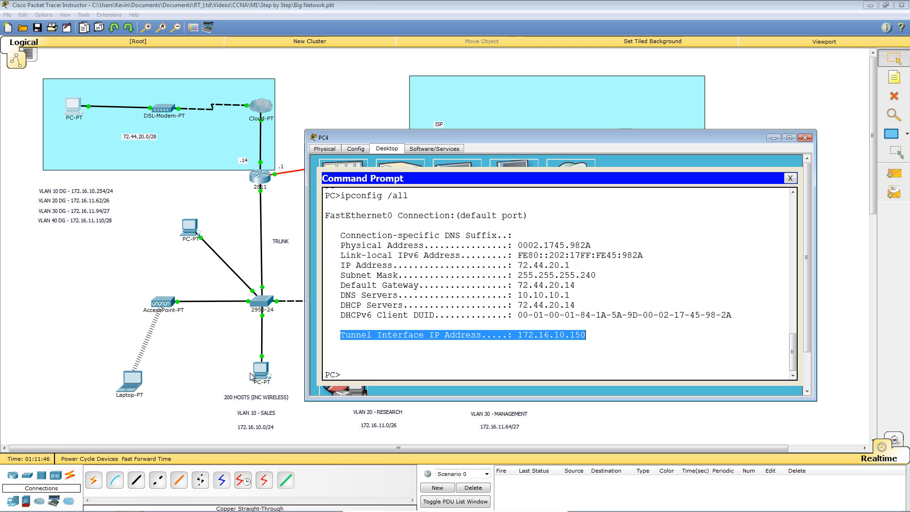
click(669, 349)
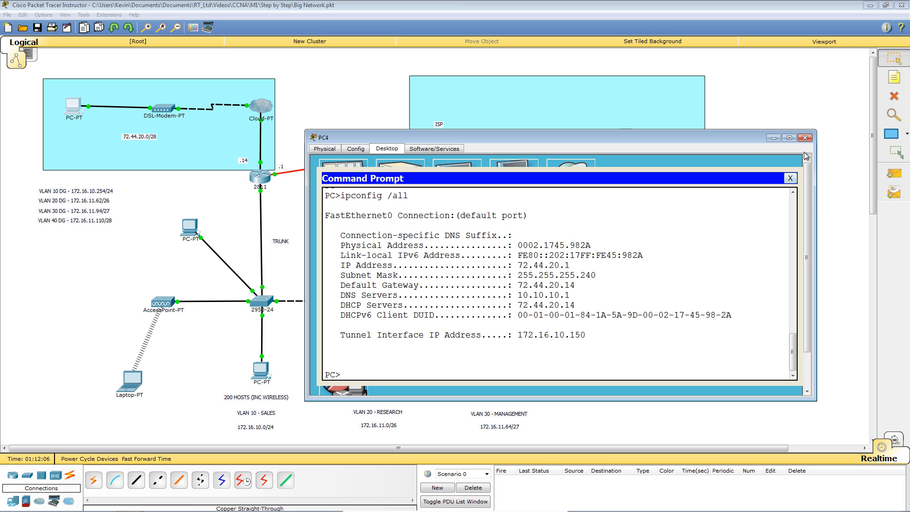
click(804, 137)
Step: Run show crypto isakmp sa on R1, noting peers 72.44.20.1, 72.44.20.14 and ACTIVE status
click(438, 142)
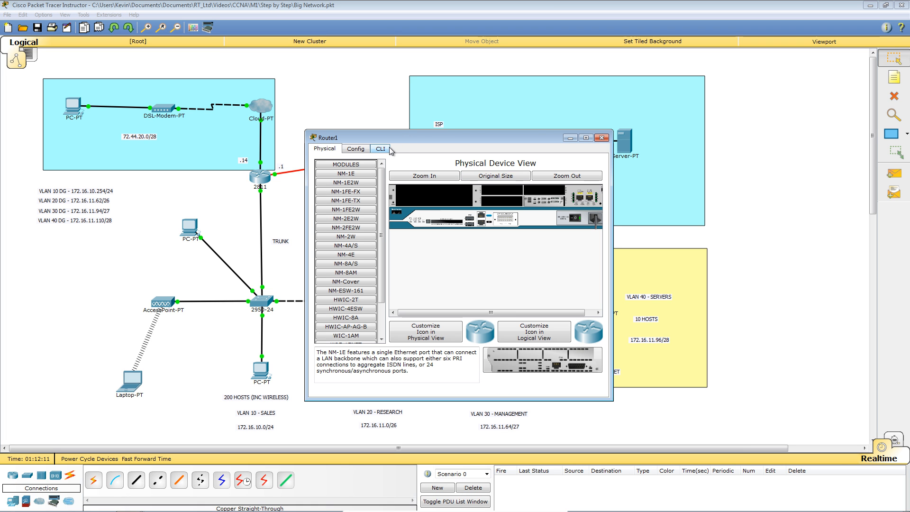
click(604, 140)
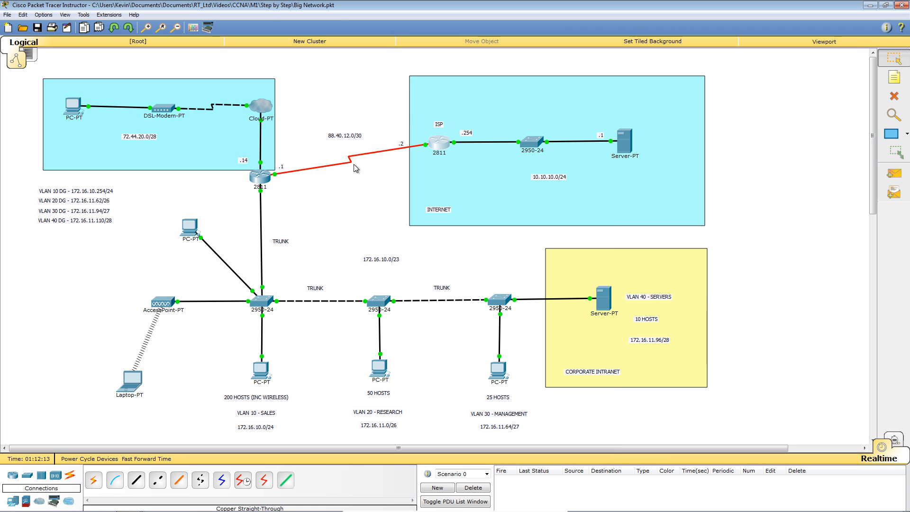
click(259, 176)
click(534, 181)
key(Return)
key(Return)
key(Return)
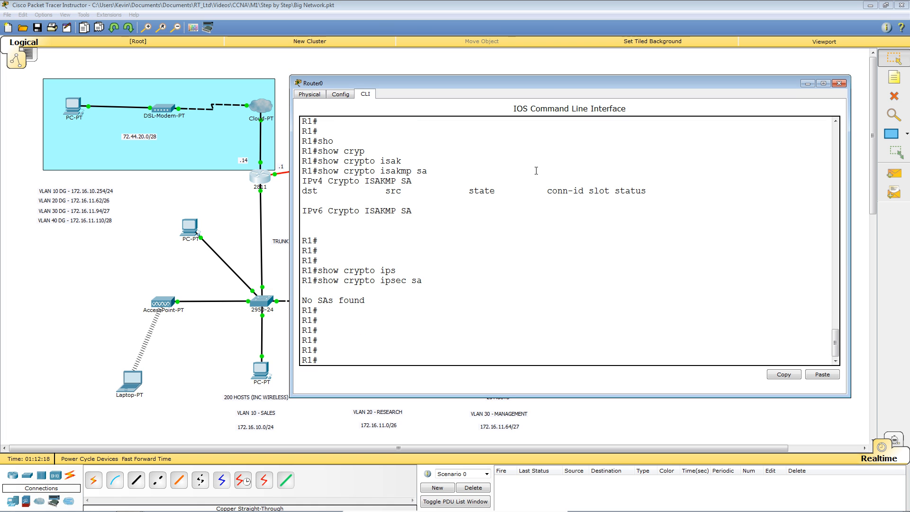
key(Up)
key(Up)
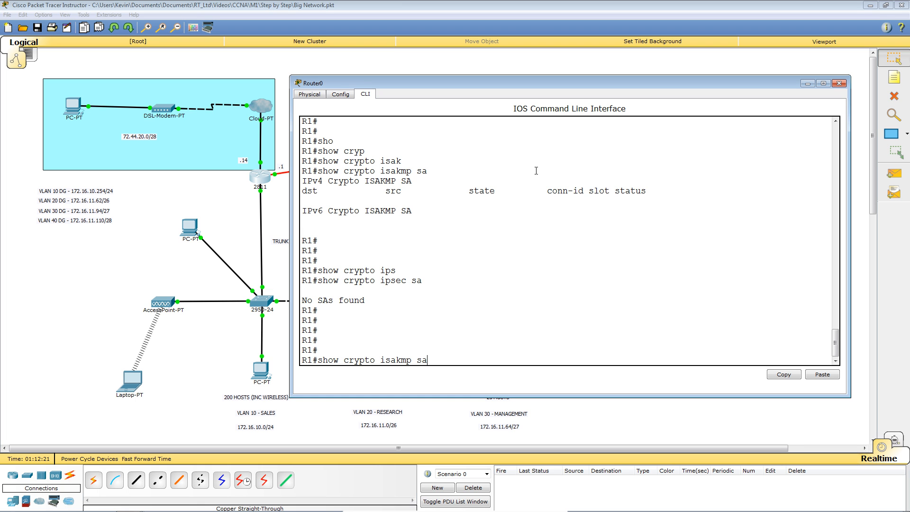
key(Return)
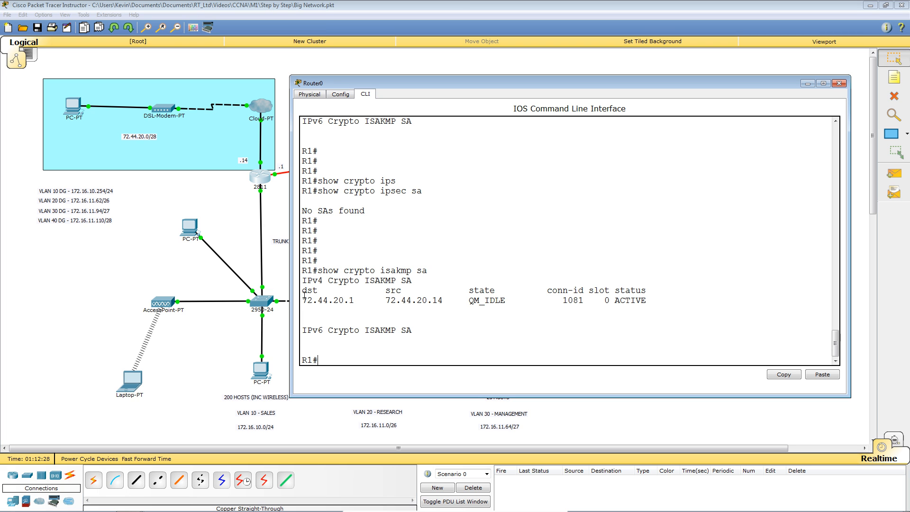
drag(304, 300, 354, 300)
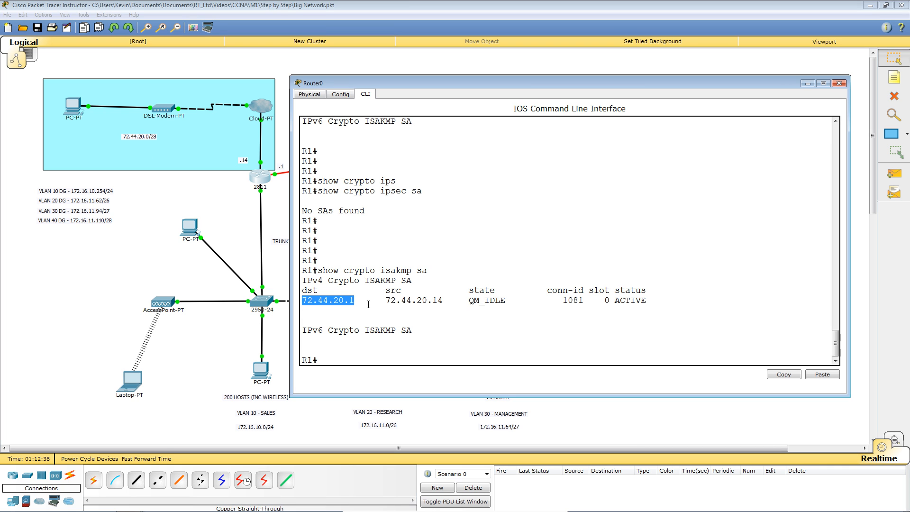
drag(384, 299, 441, 299)
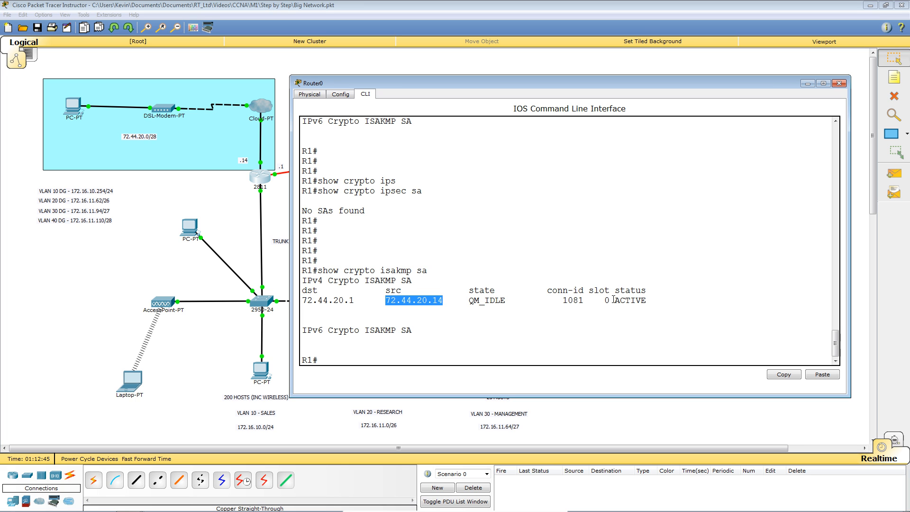
drag(613, 300, 645, 302)
click(727, 297)
Step: Run show crypto ipsec sa, noting CLIENT_MAP, local 72.44.20.14, peer 72.44.20.1, zero packet counts
key(Up)
key(Up)
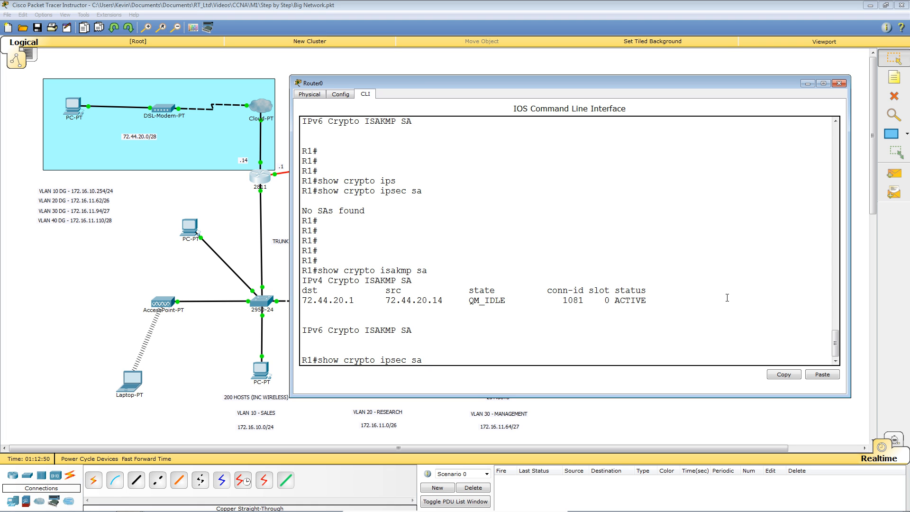
key(Return)
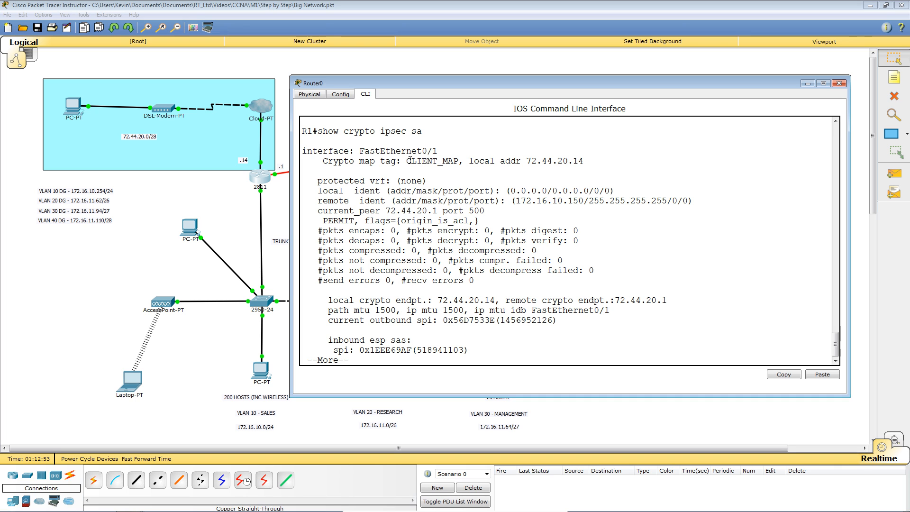
drag(406, 161, 460, 161)
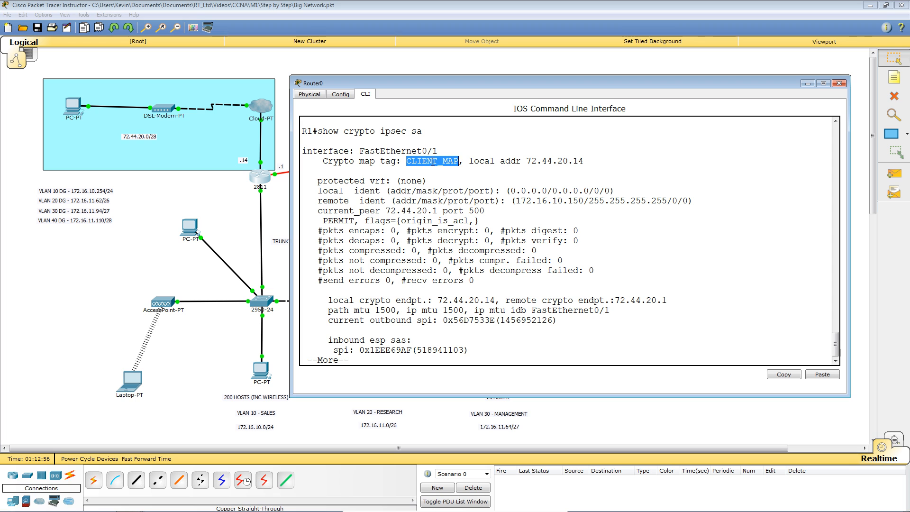
drag(526, 161, 584, 162)
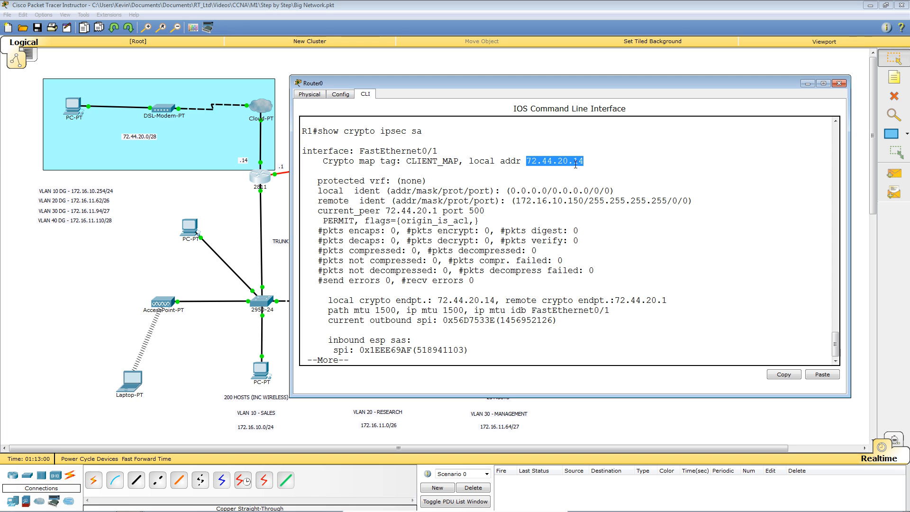
drag(385, 210, 438, 211)
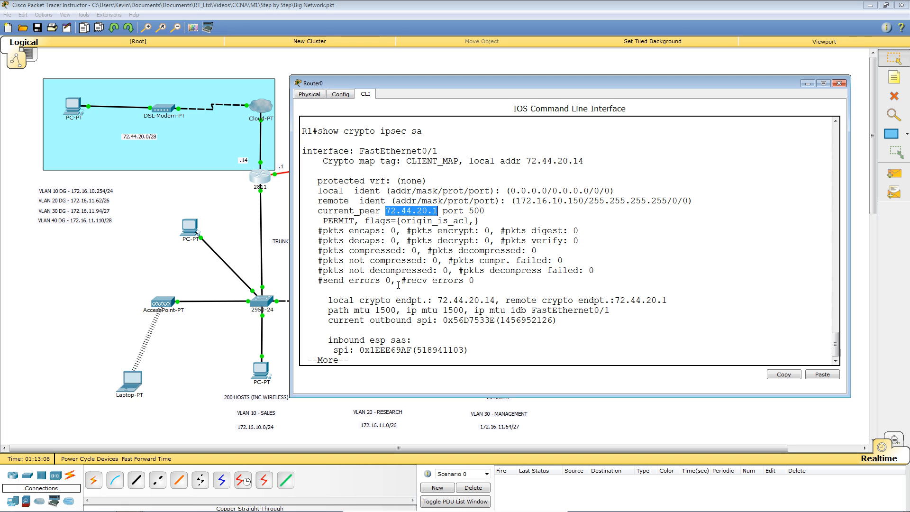
drag(484, 232, 491, 241)
click(652, 308)
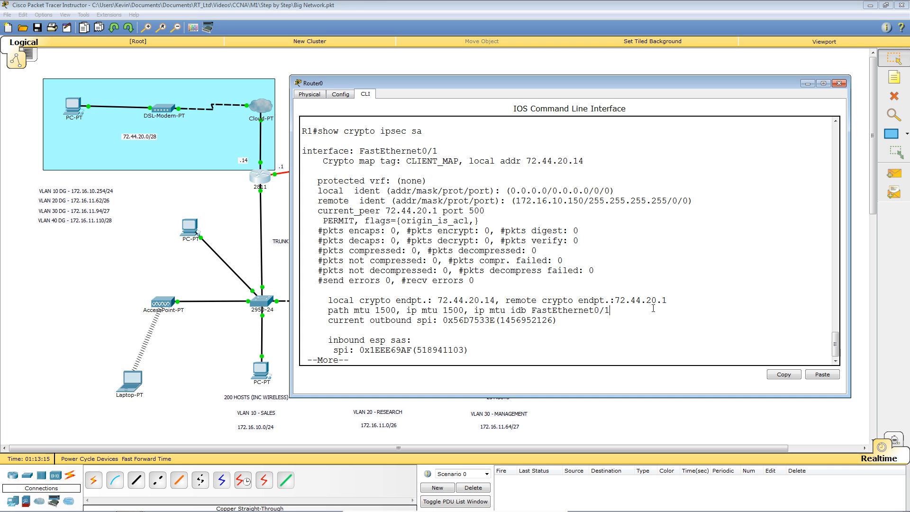
key(space)
key(space)
key(Return)
key(Return)
key(Return)
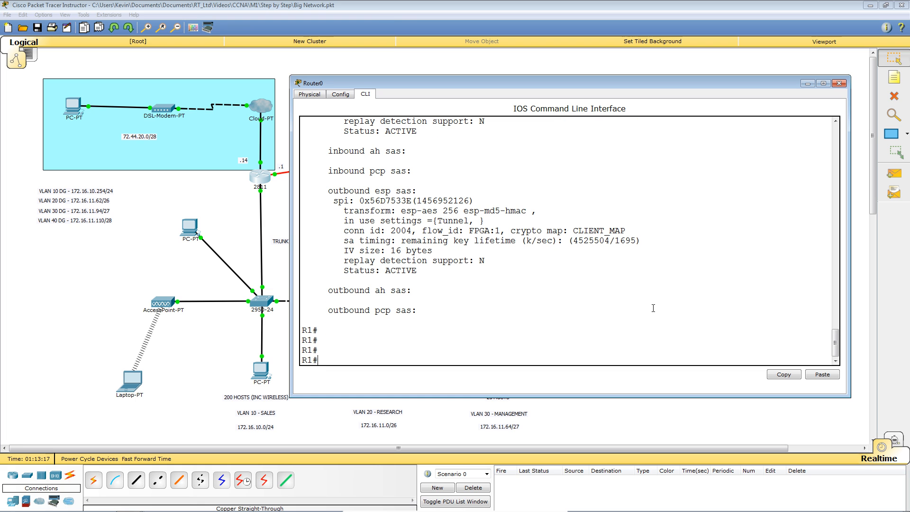
click(107, 280)
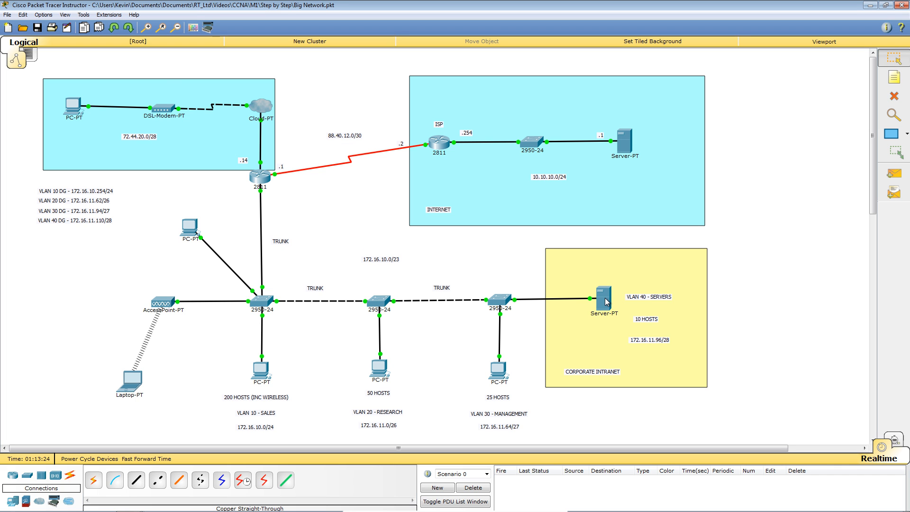
Step: Ping intranet server 172.16.11.97 from PC4, getting three of four replies
mouse_move(606, 302)
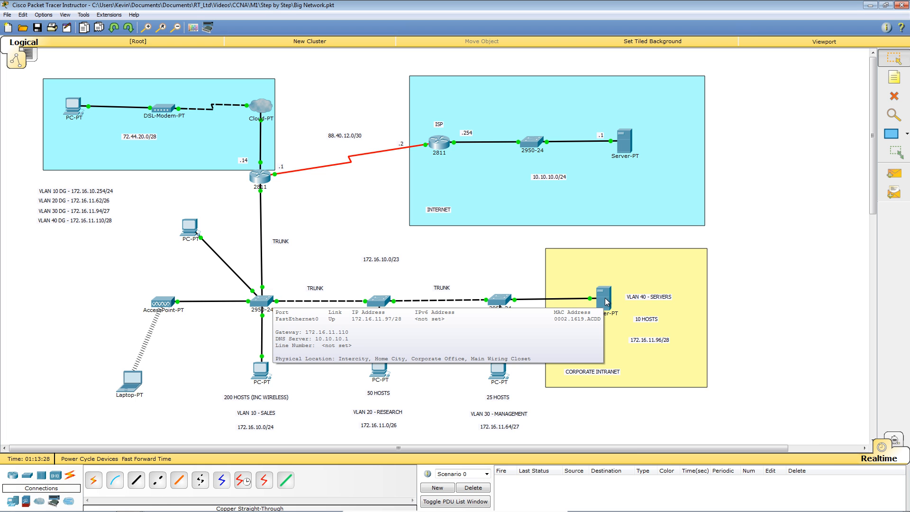
click(66, 109)
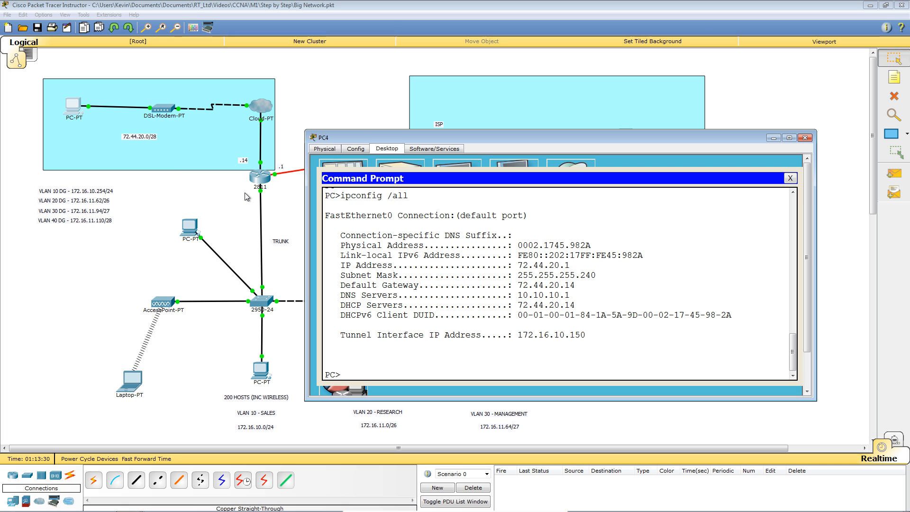
text(ping 17)
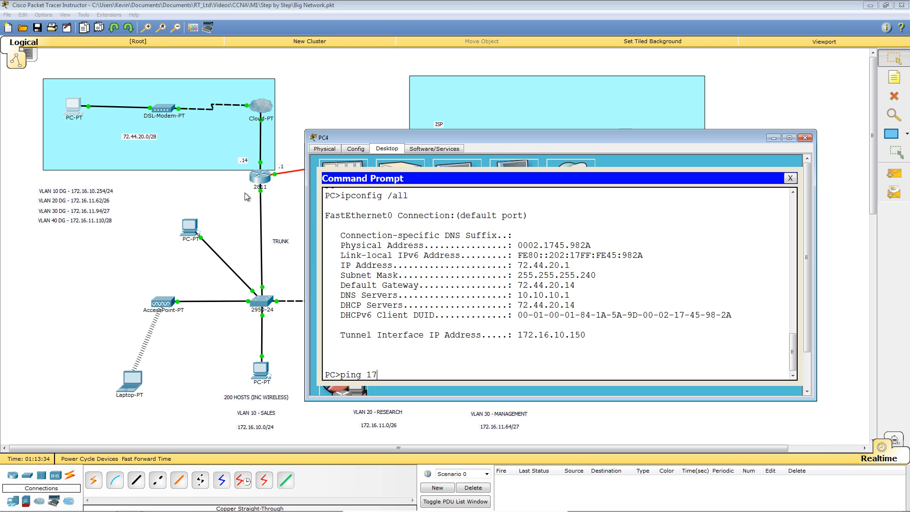
text(2.16.11.97)
key(Return)
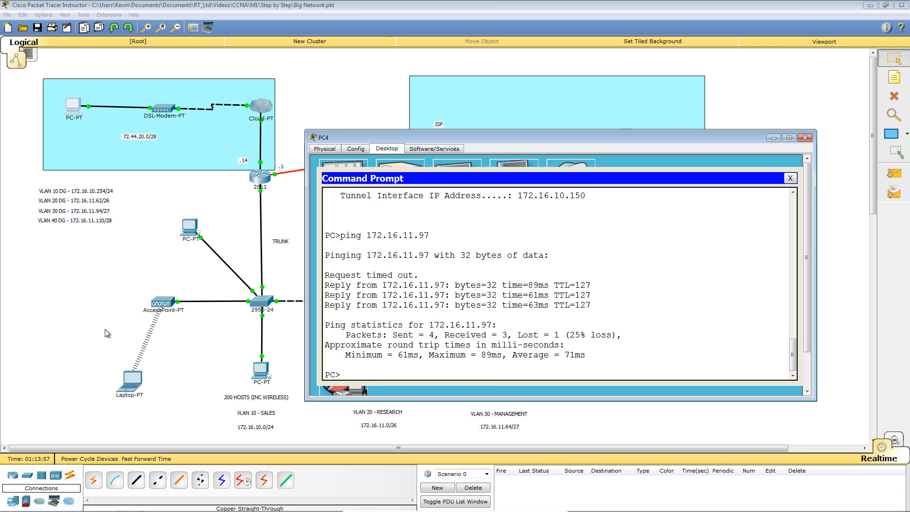
Step: Reopen R1's CLI and recall show crypto ipsec sa
click(72, 314)
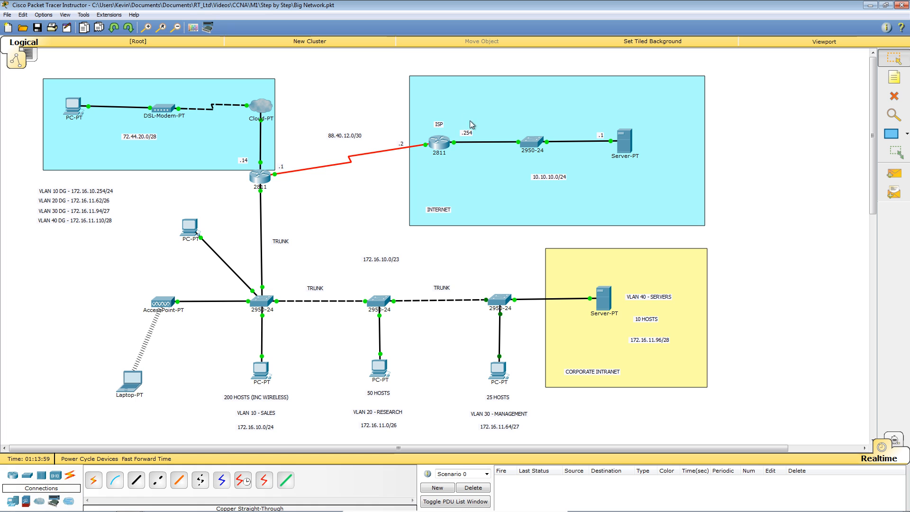
click(264, 172)
key(Up)
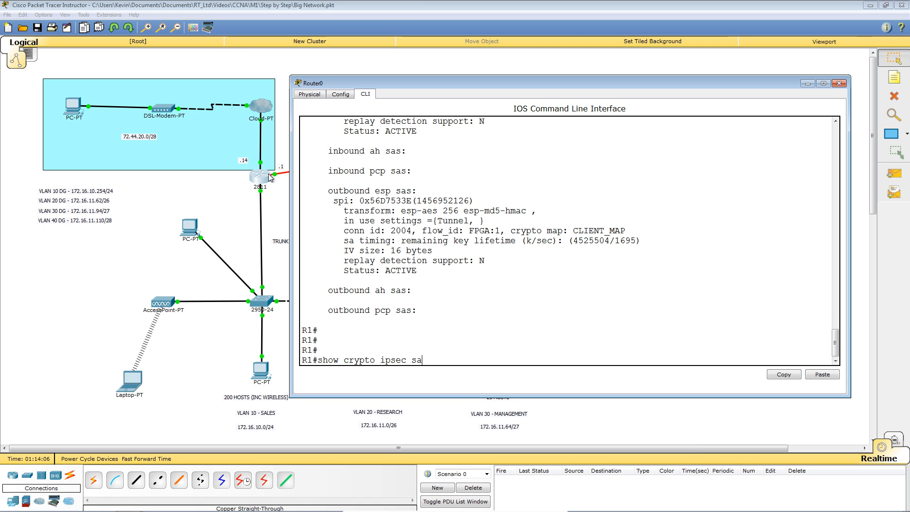
Step: Run show crypto ipsec sa on R1, noting 3 encrypted and 4 decrypted packets
key(Return)
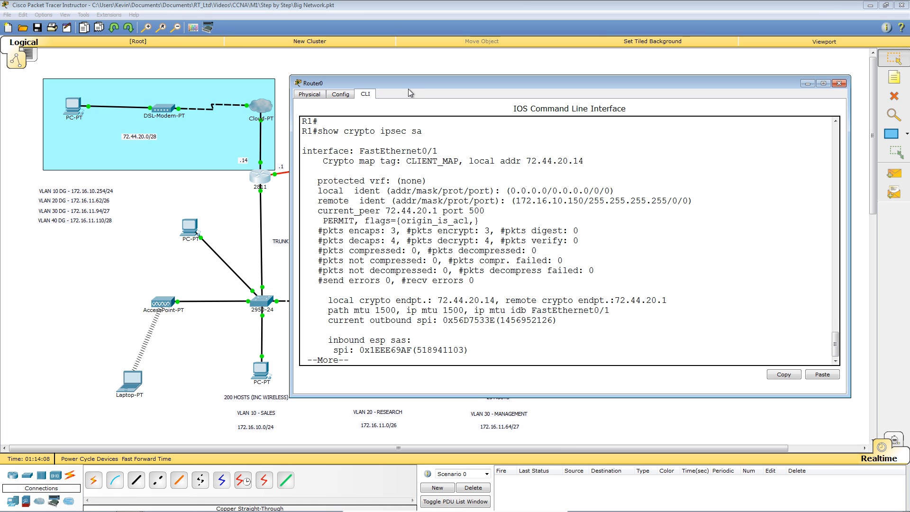
double_click(485, 230)
double_click(487, 240)
click(82, 317)
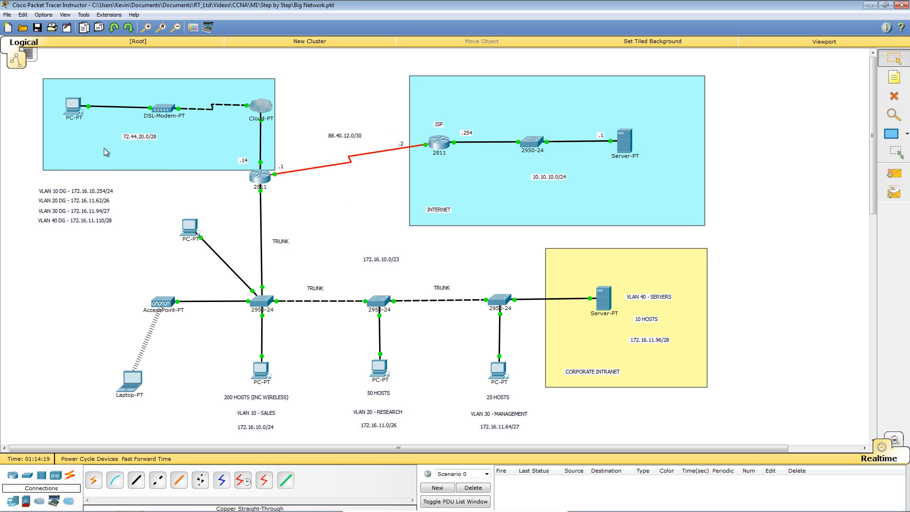
Step: Re-ping 172.16.11.97 from PC4, now receiving all 4 replies
click(73, 116)
key(Up)
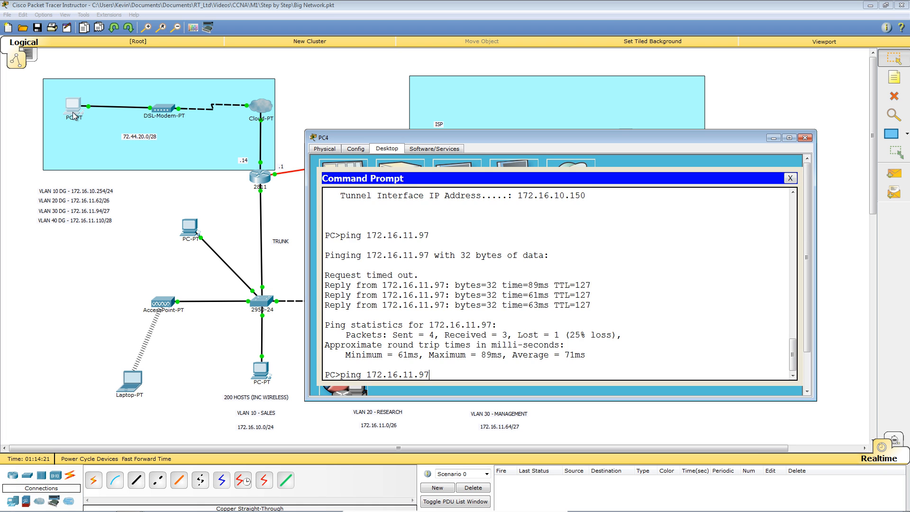
key(Return)
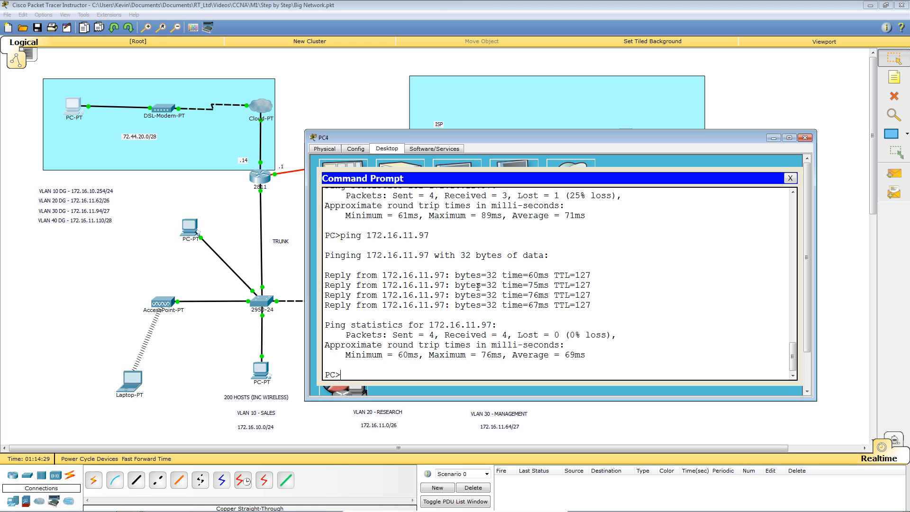
click(235, 220)
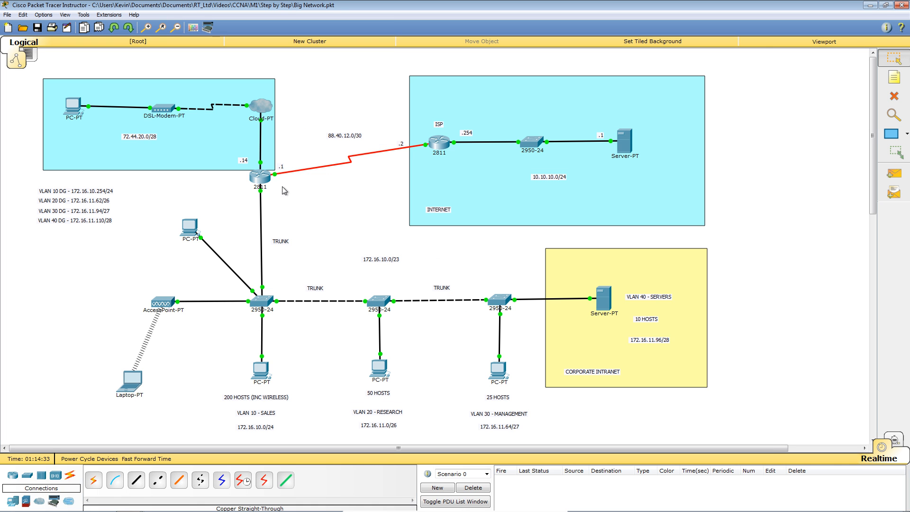
Step: Recheck R1's IPsec counters (7 encrypted, 8 decrypted), then close PC4's Command Prompt
click(268, 181)
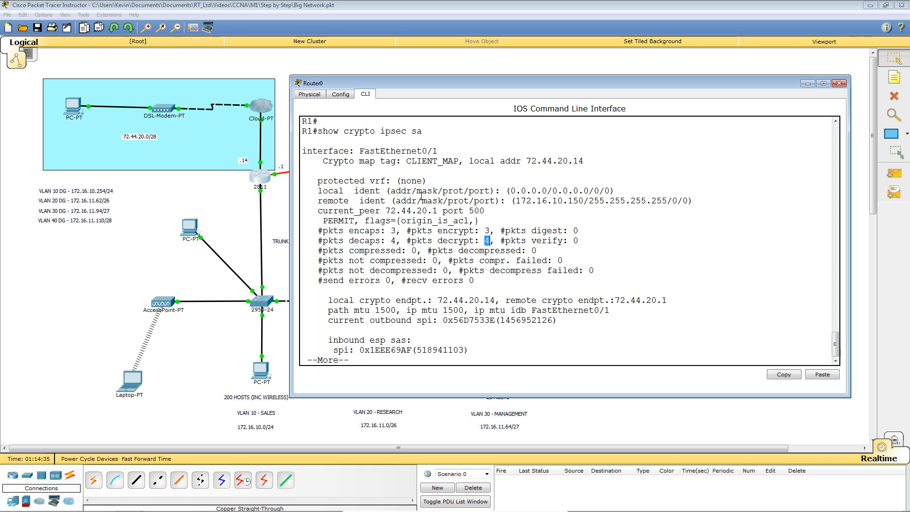
key(space)
key(Up)
key(Return)
click(68, 259)
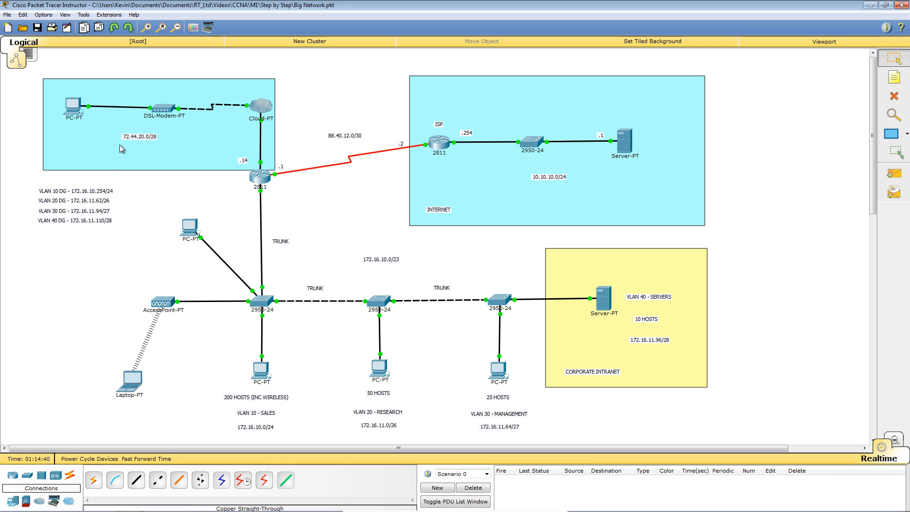
click(75, 107)
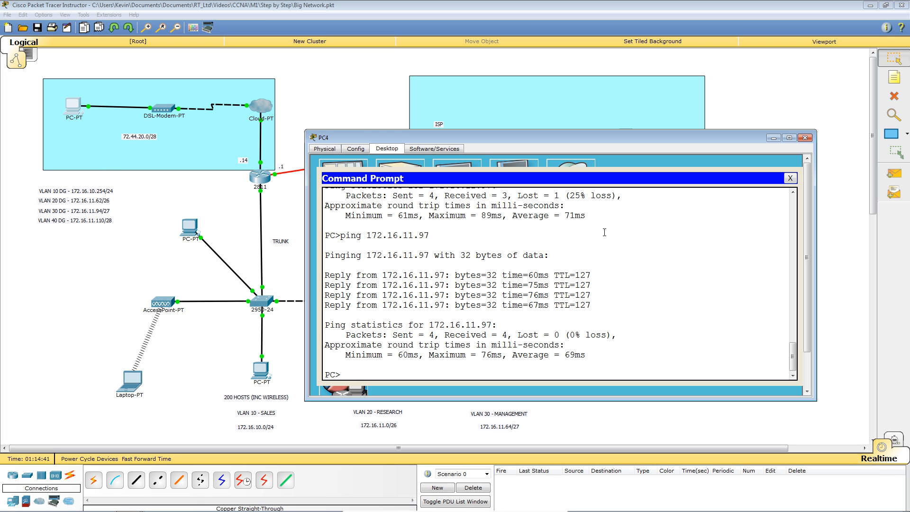
click(790, 177)
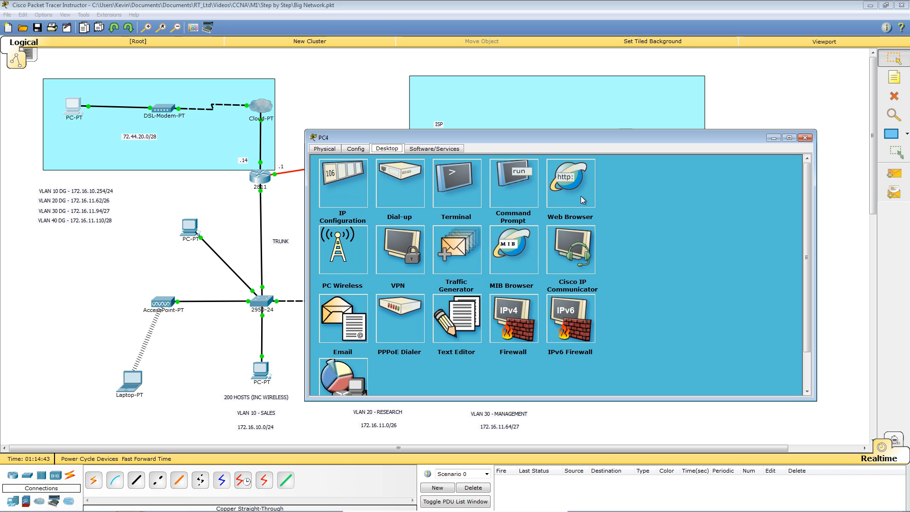
click(574, 181)
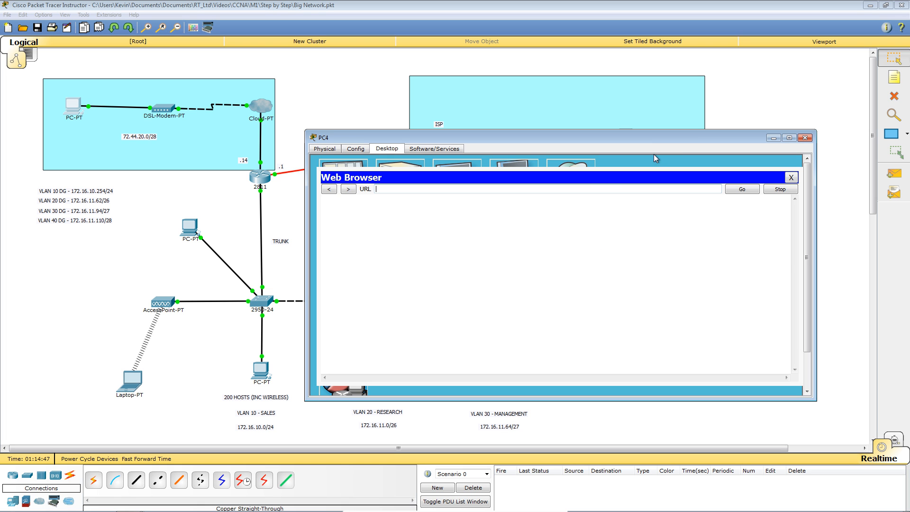
drag(673, 138, 394, 228)
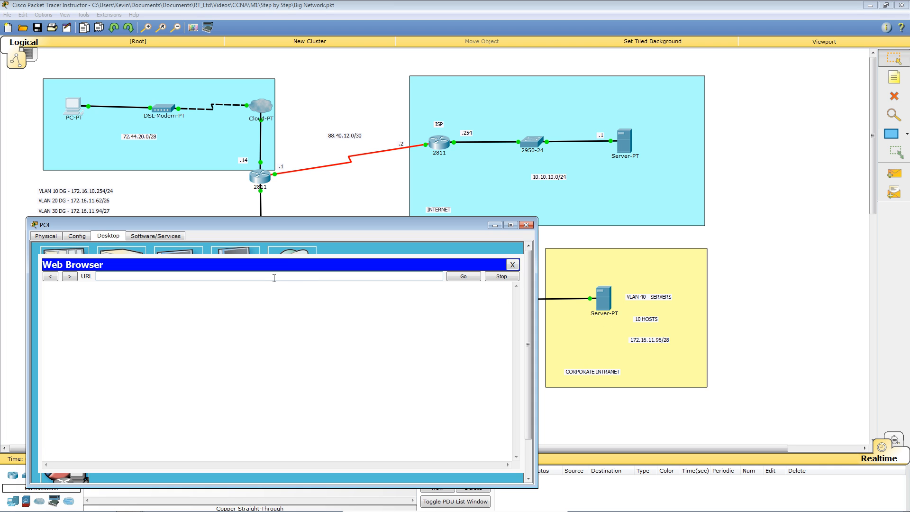
text(ww.int.co.uk)
key(Return)
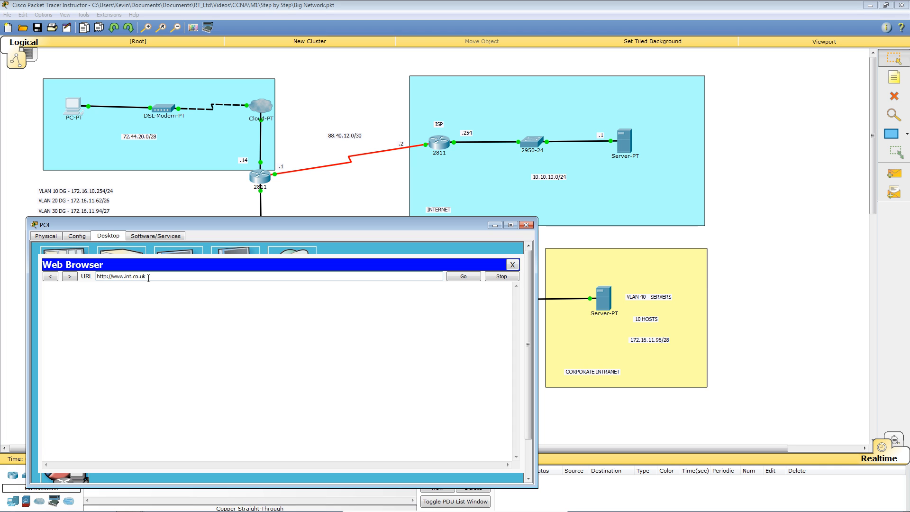
drag(148, 279, 92, 291)
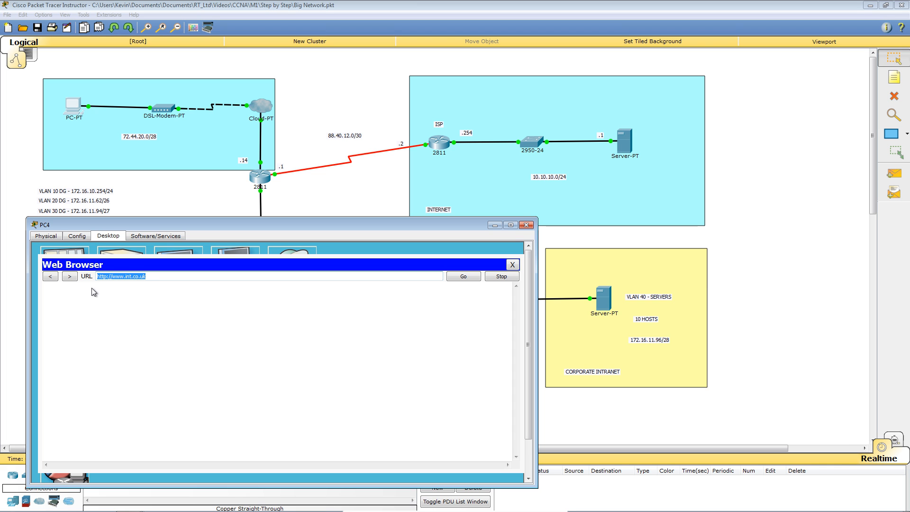
text(172.16.11.97)
key(Return)
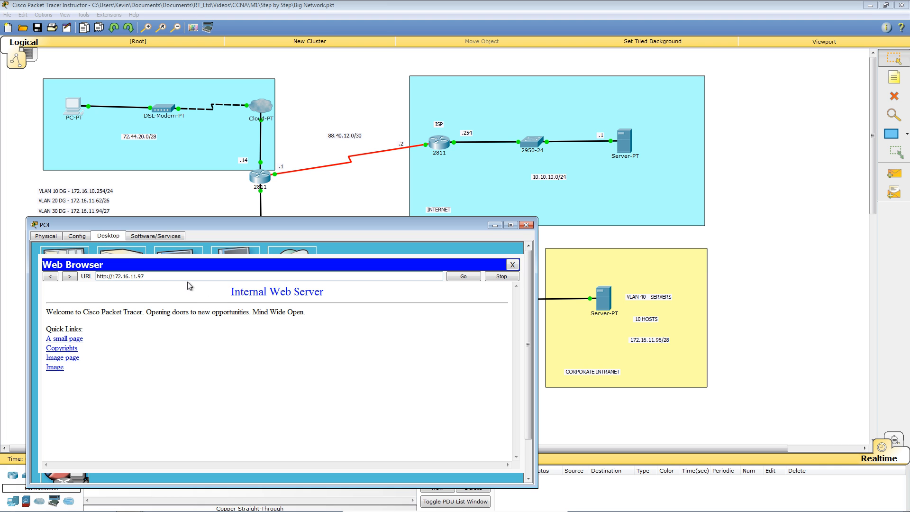
drag(164, 276, 87, 278)
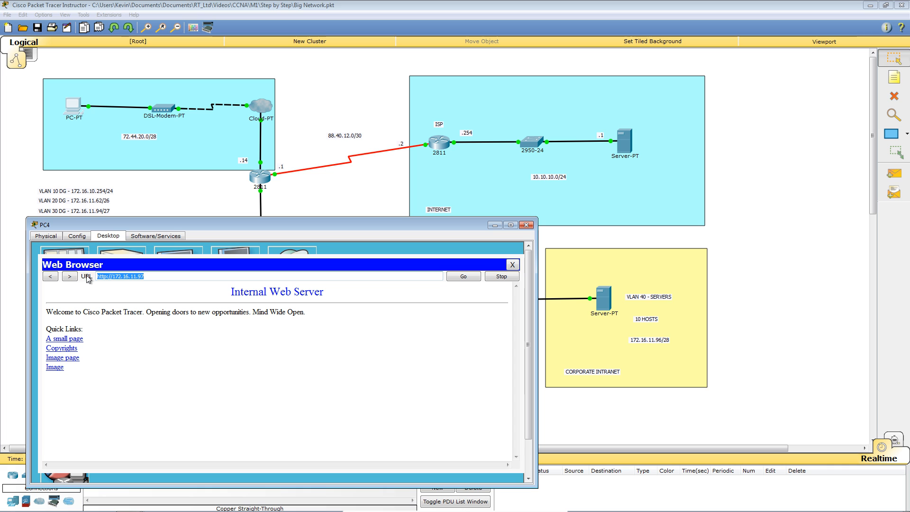
text(www)
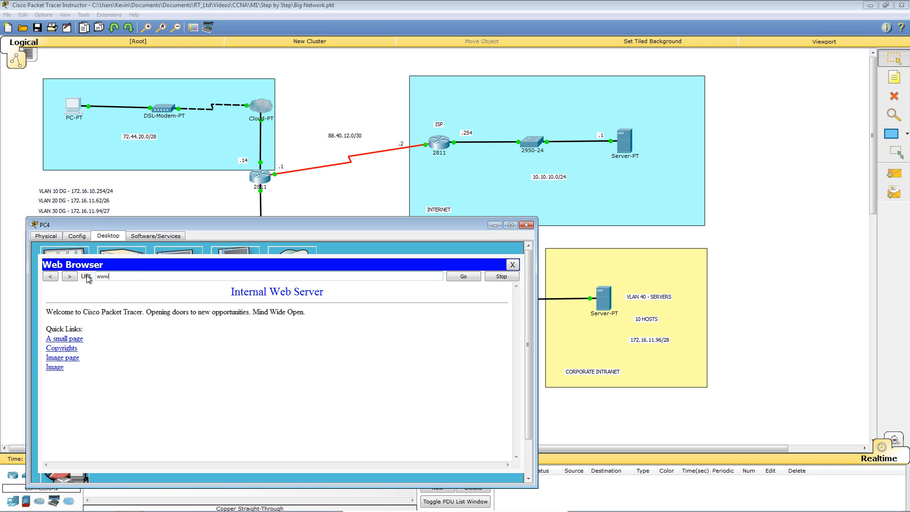
text(.int.co.uk)
key(Return)
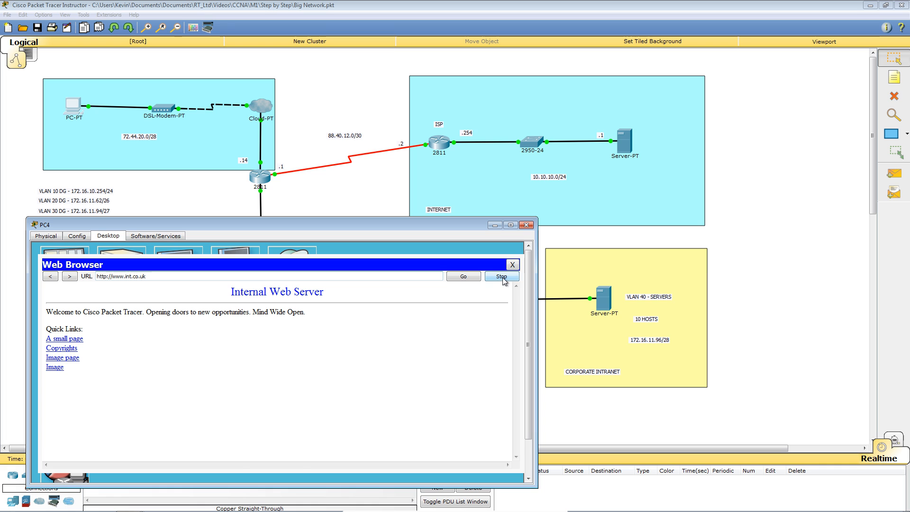
click(512, 265)
click(290, 266)
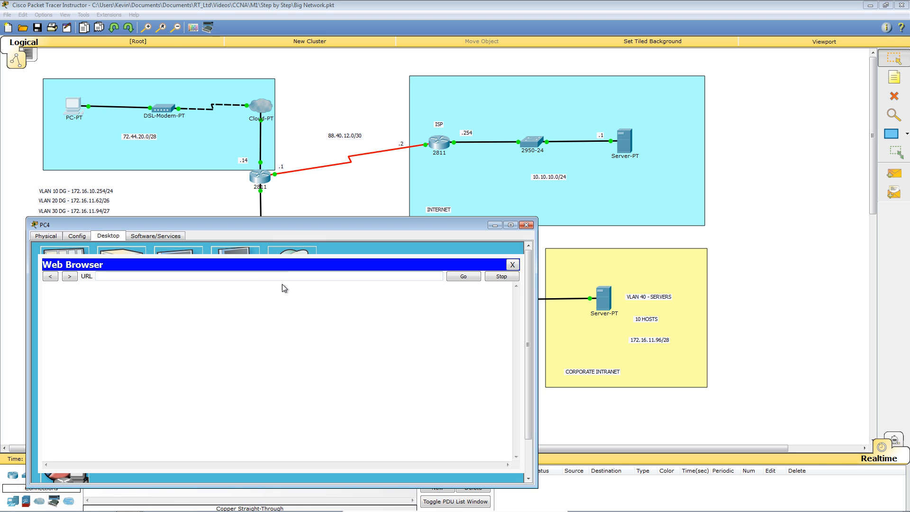
text(www.int.co.uk)
key(Return)
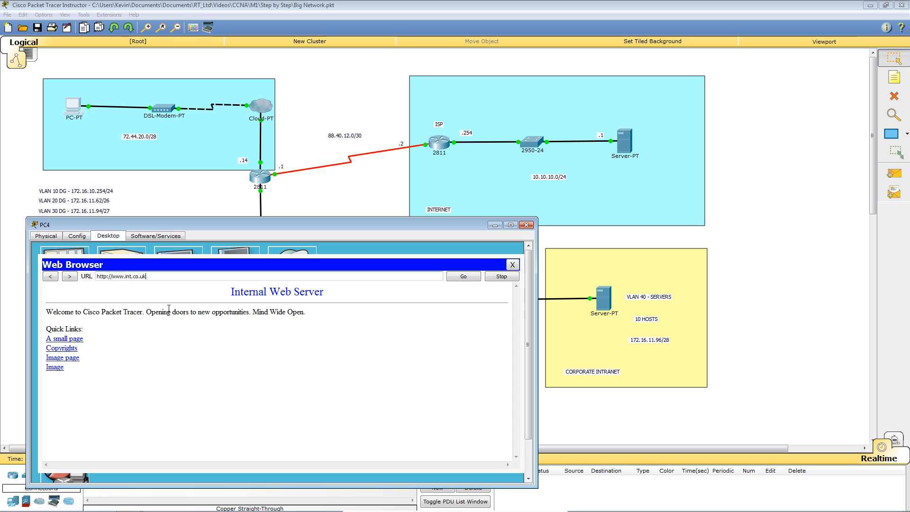
click(512, 265)
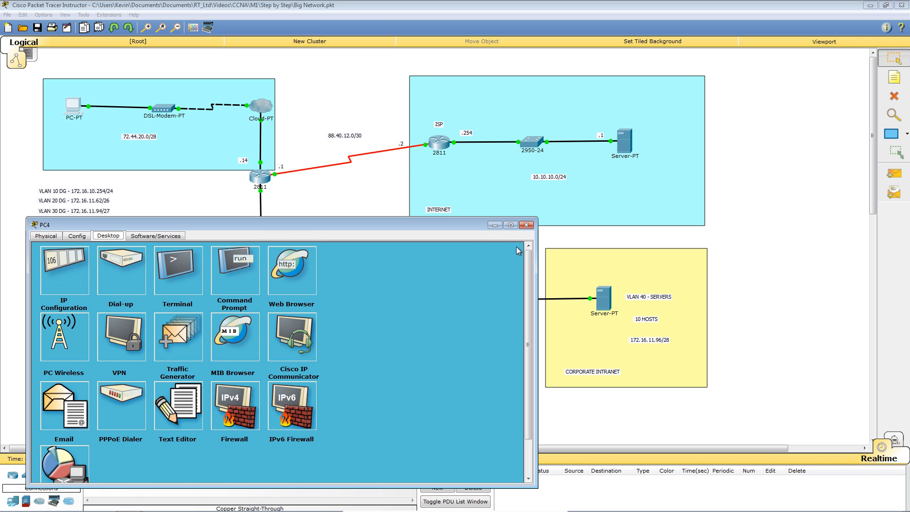
click(289, 273)
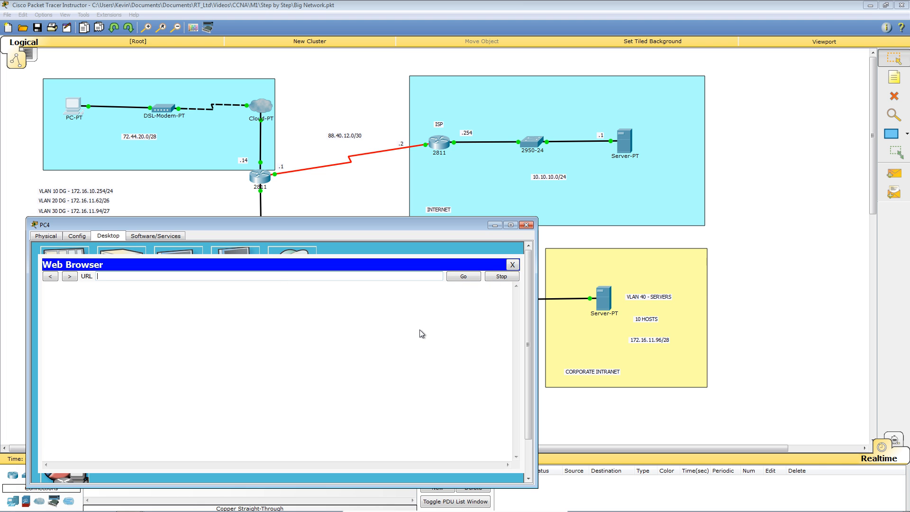
text(www.ext.co.uk)
key(Return)
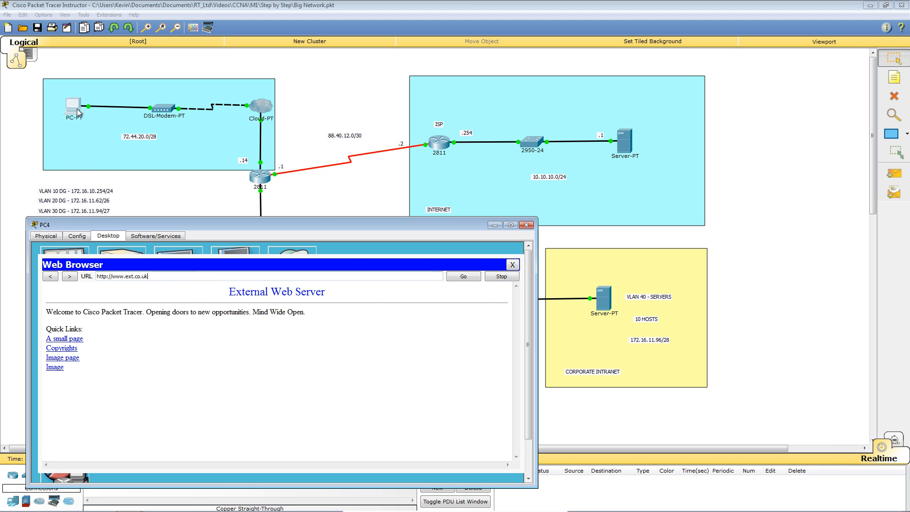
click(512, 265)
click(293, 269)
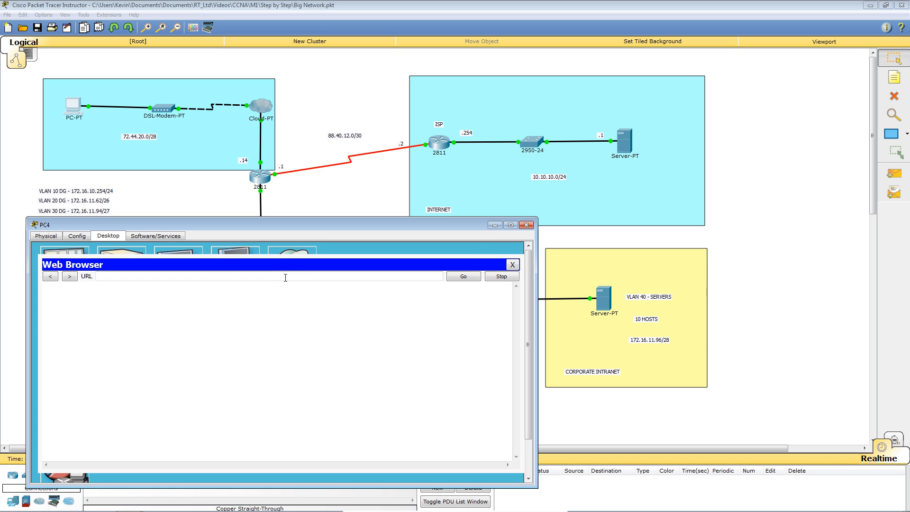
text(ww)
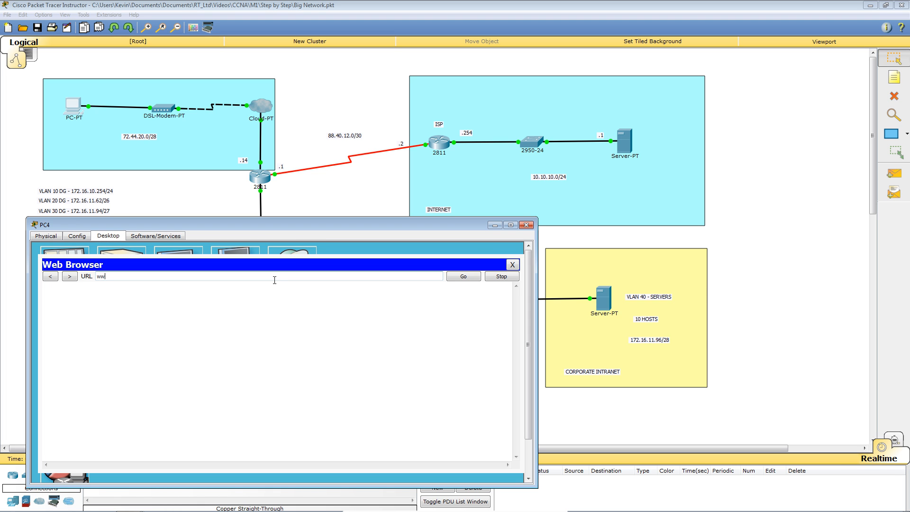
text(w.int.co.uk)
key(Return)
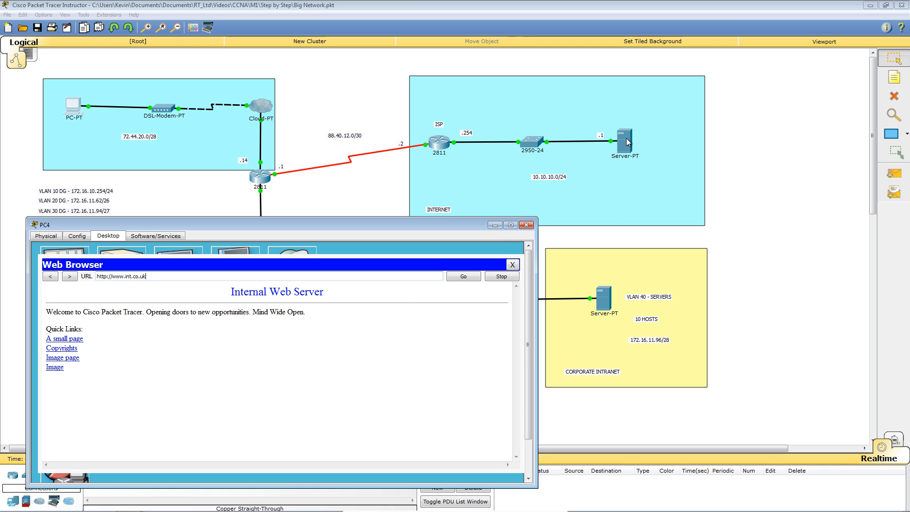
click(512, 264)
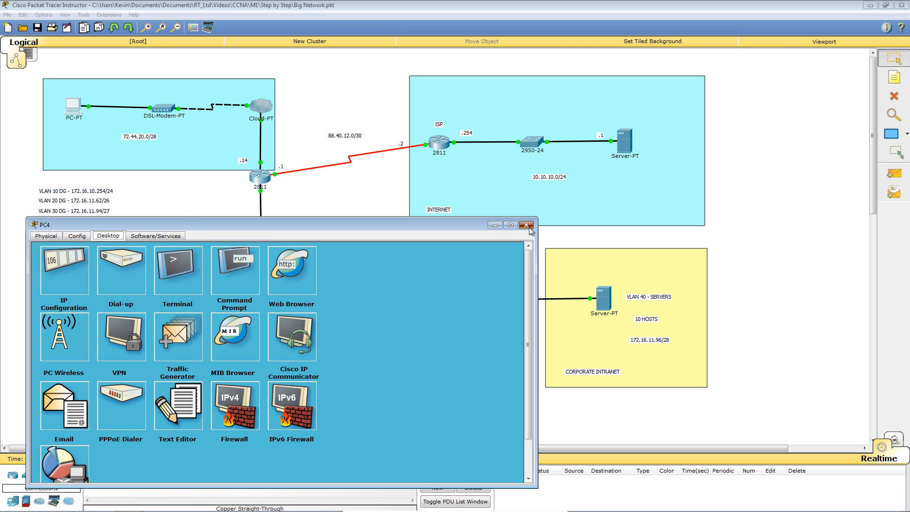
click(525, 225)
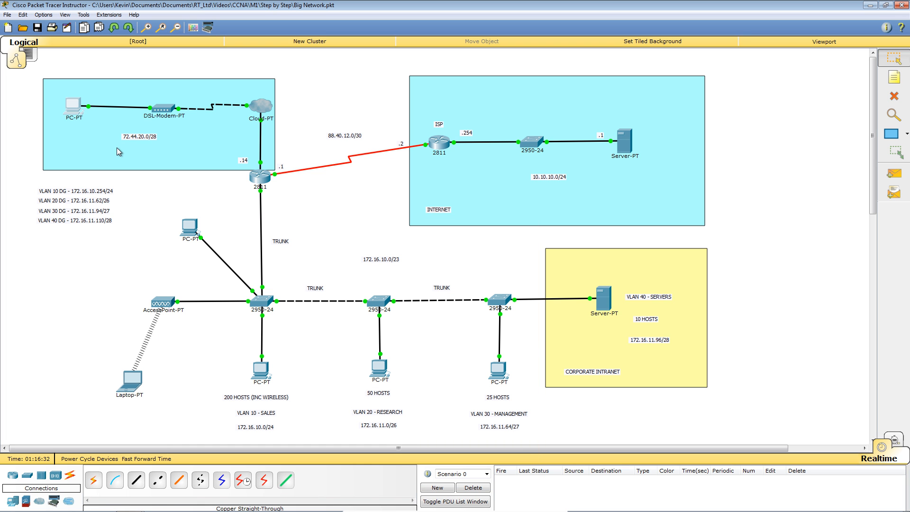
Step: Disconnect PC4's VPN client, acknowledge the message, then bring up R1's command line
click(75, 109)
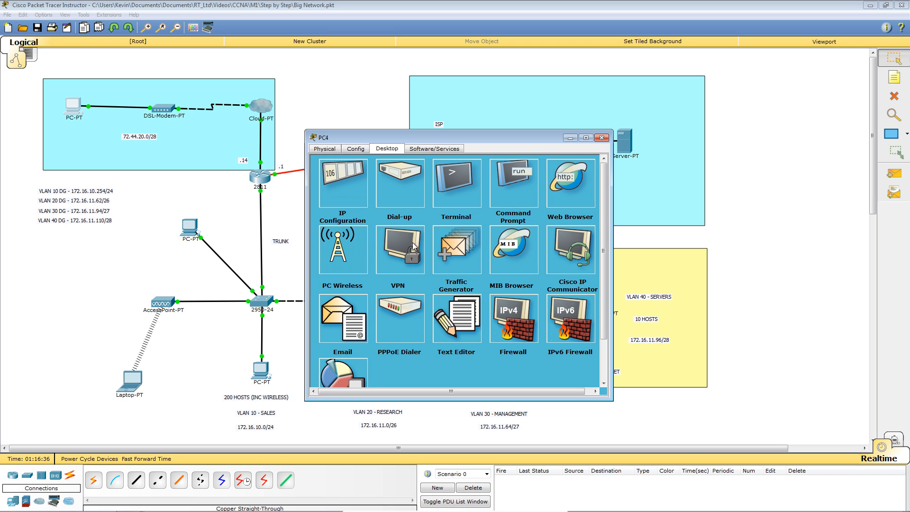
click(412, 242)
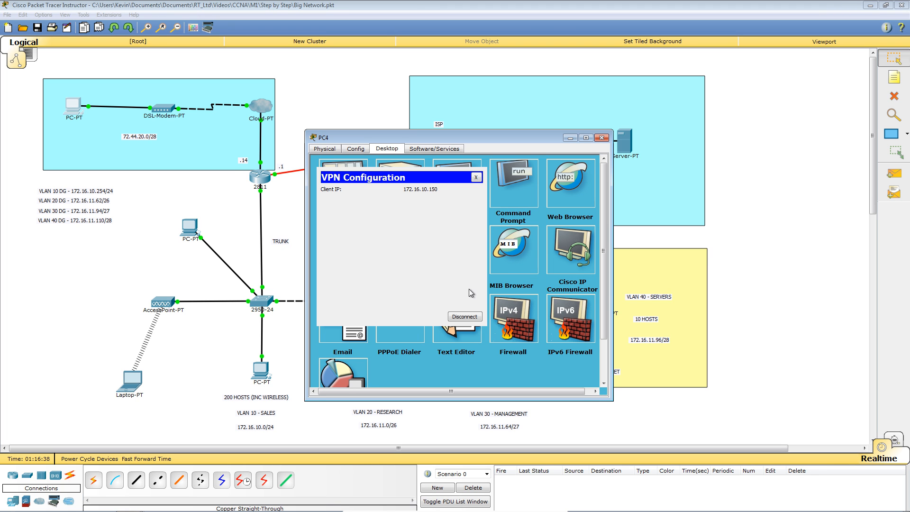
click(466, 316)
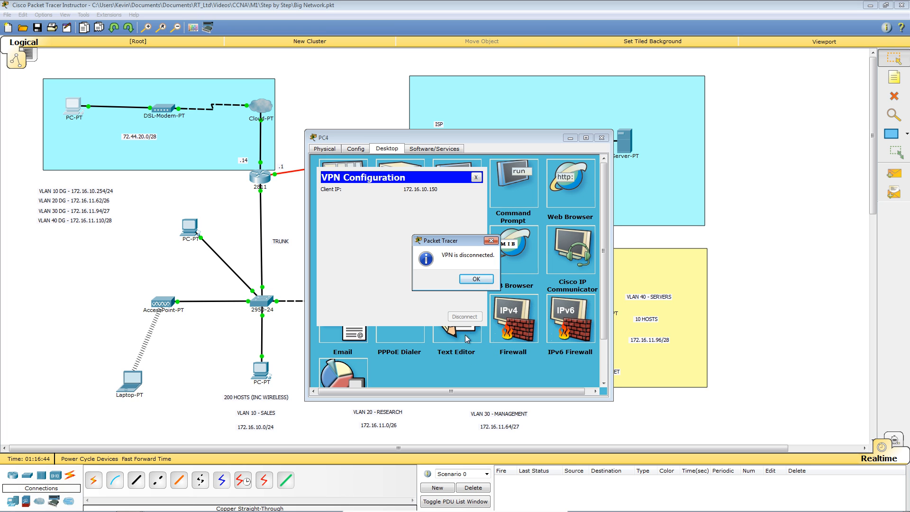
click(477, 280)
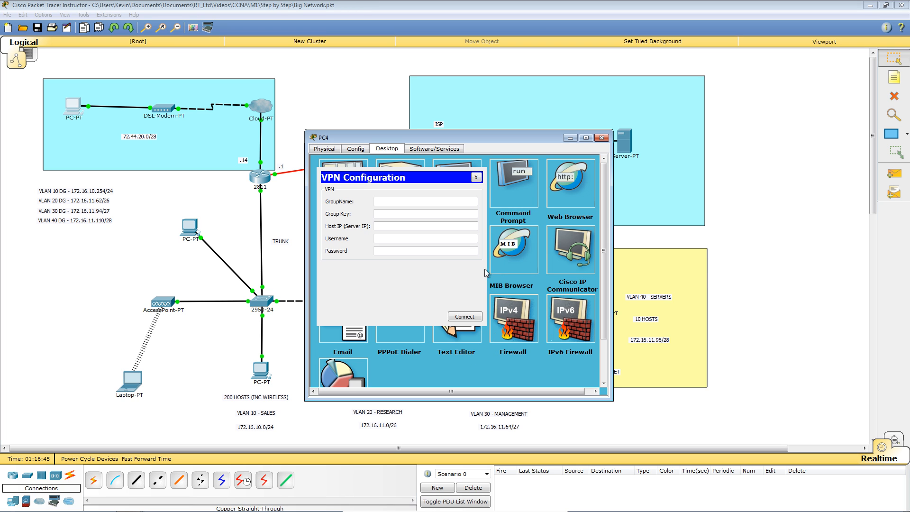
click(475, 177)
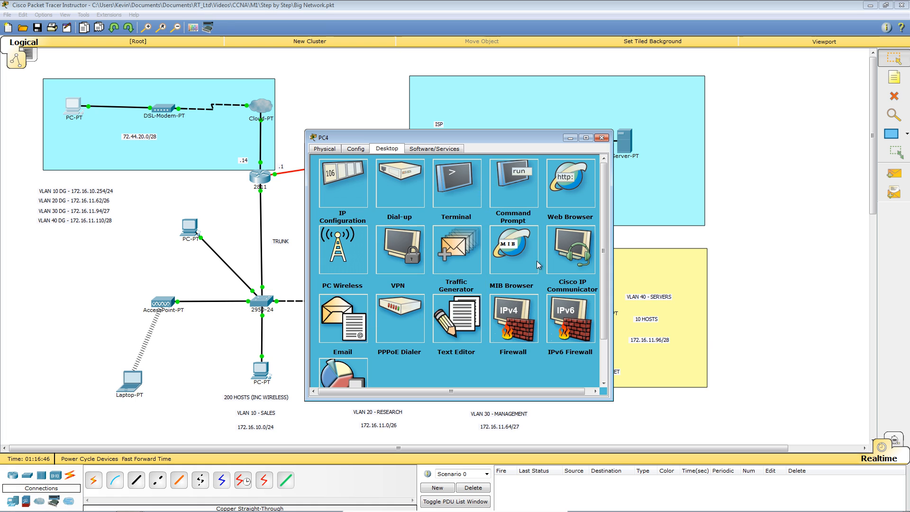
click(753, 284)
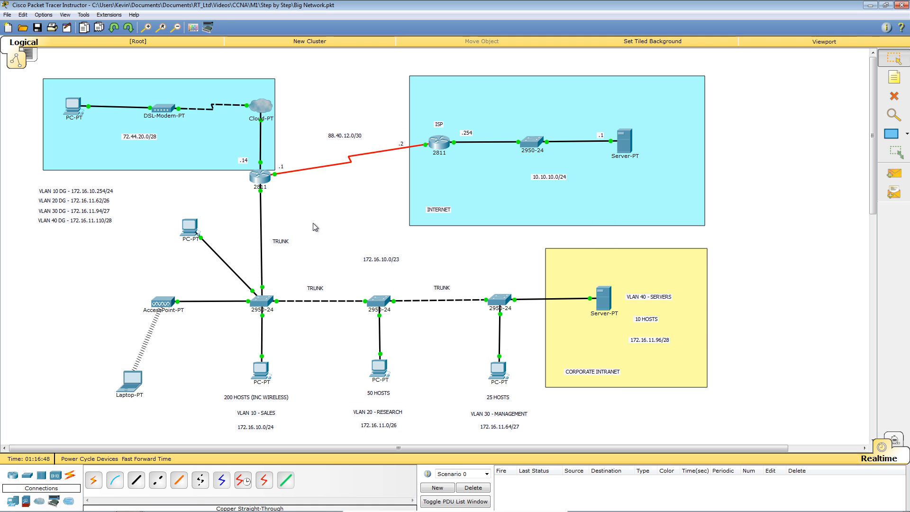
click(262, 179)
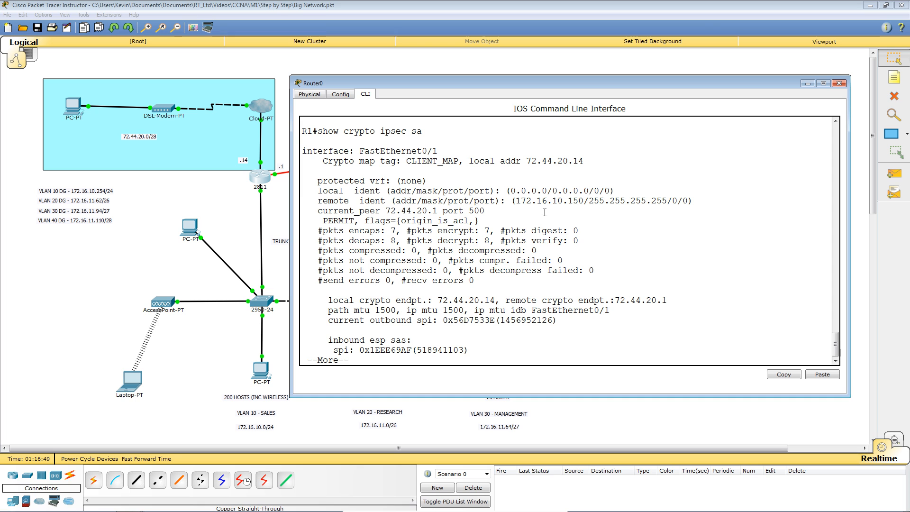
Step: Run sh run on R1 to list its 3043-byte running configuration
key(Return)
key(Return)
key(Return)
key(Return)
key(Return)
key(Return)
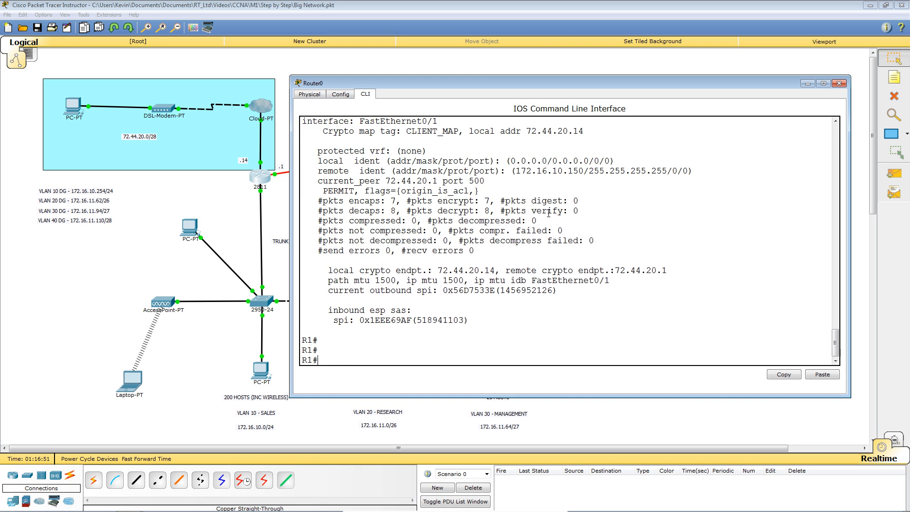
key(Return)
key(Return)
key(Return)
key(Return)
text(s)
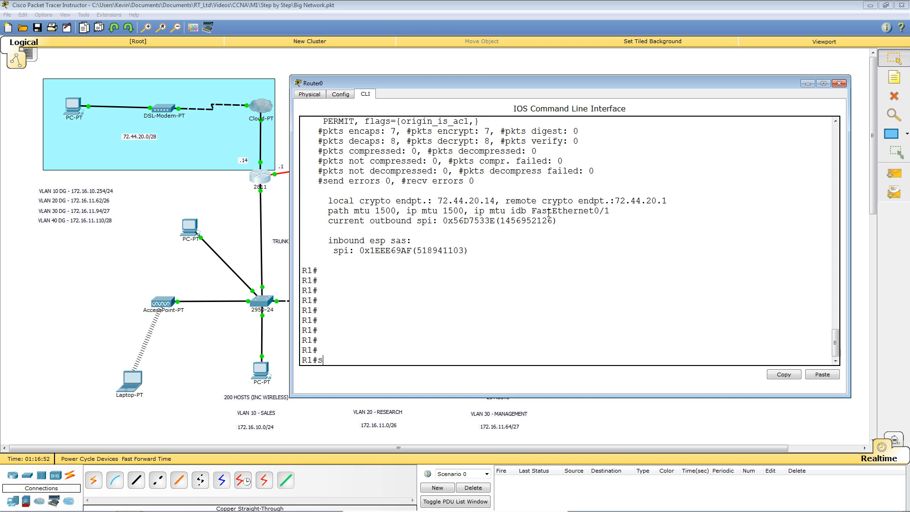
text(h run)
key(Return)
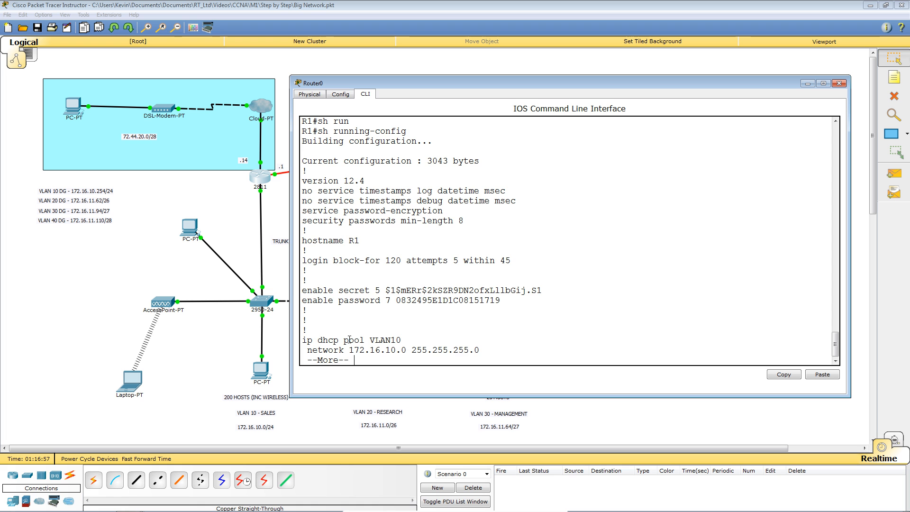
Step: Page R1's config past the DHCP pools and AAA lines, noting the REMOTE authentication list
key(Return)
key(Return)
key(Return)
key(Return)
key(Return)
key(Return)
key(Return)
key(Return)
key(Return)
key(Return)
key(Return)
key(Return)
key(Return)
key(Return)
key(Return)
key(Return)
key(Return)
key(Return)
key(Return)
key(Return)
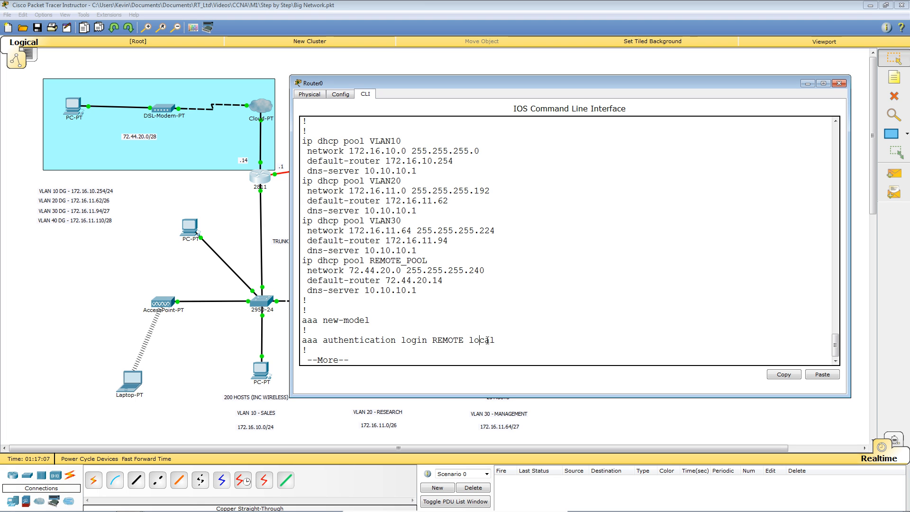
key(Return)
key(Return)
key(Return)
key(Return)
drag(434, 300, 463, 300)
click(562, 317)
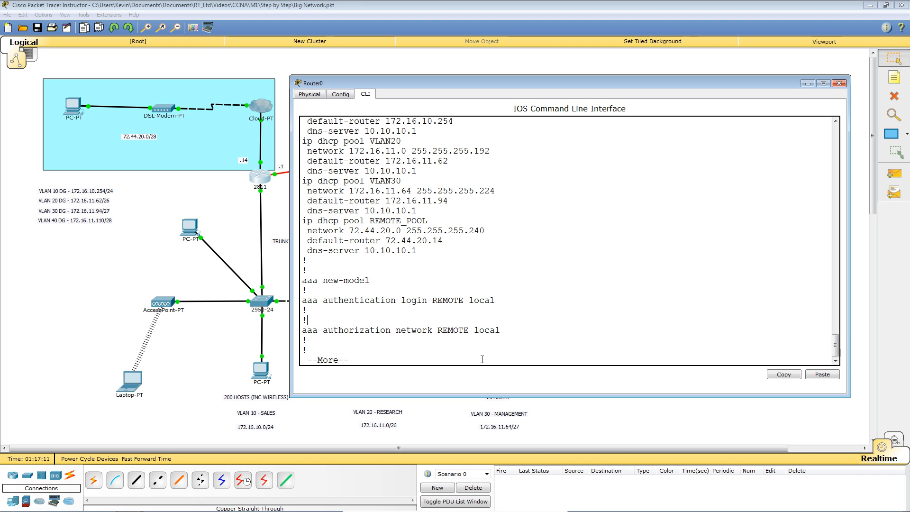
key(Return)
key(Return)
key(Return)
key(Return)
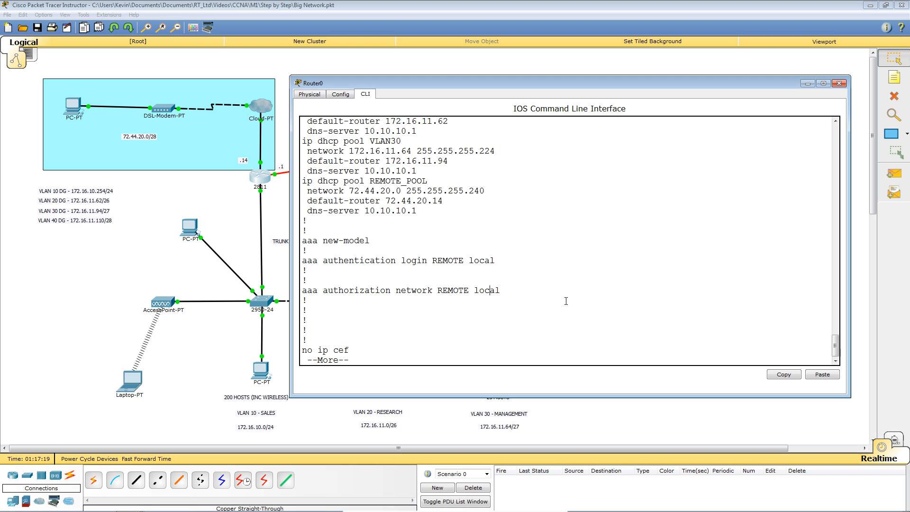
key(space)
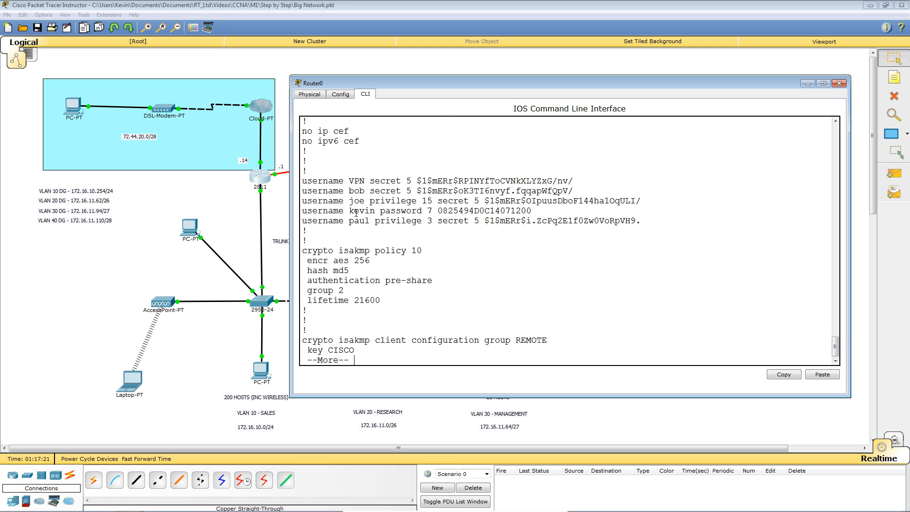
Step: Highlight the VPN user account line in R1's running configuration
drag(302, 180, 574, 181)
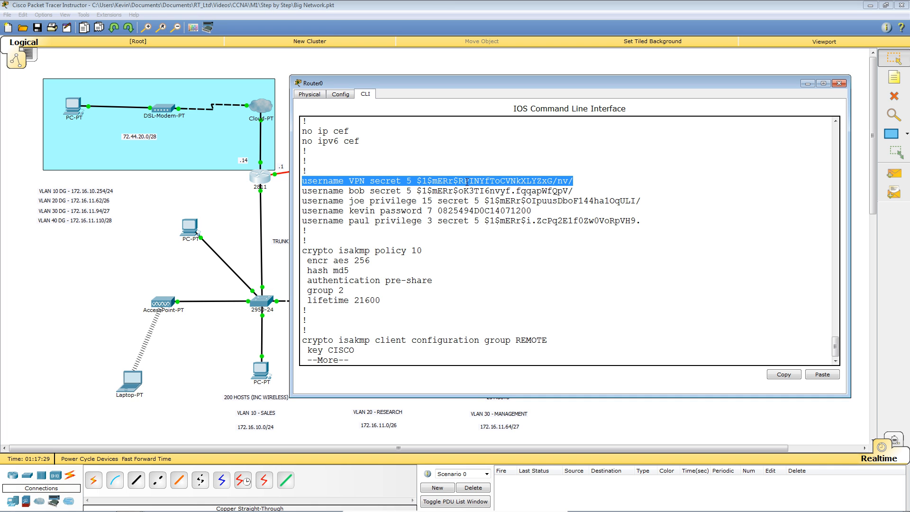
click(437, 250)
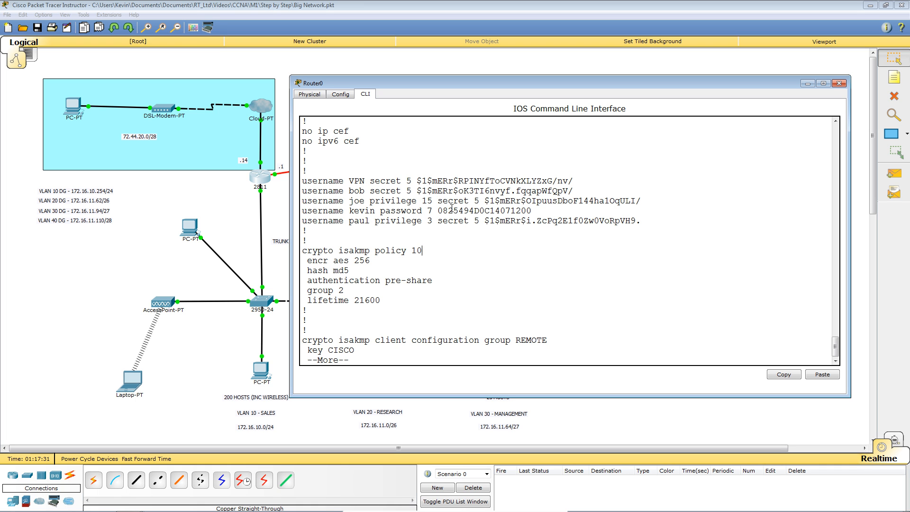
scroll(588, 244, up, 4)
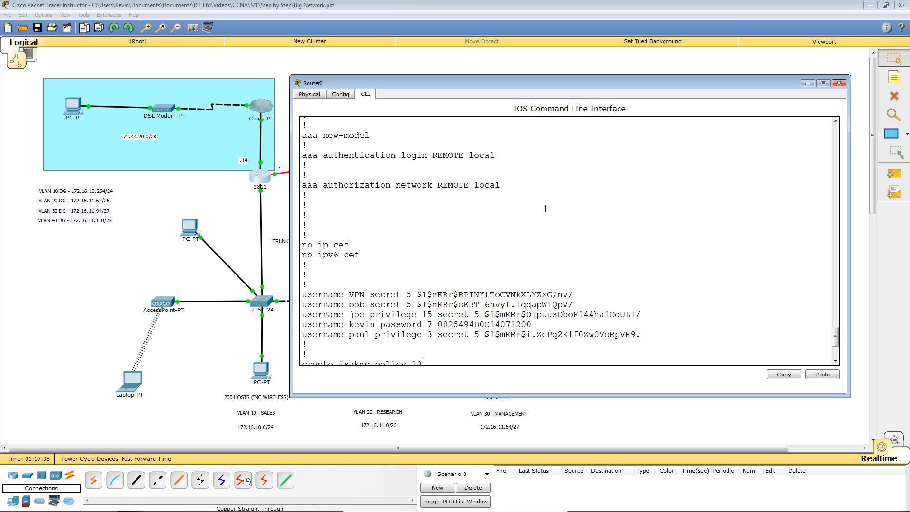
scroll(545, 208, down, 4)
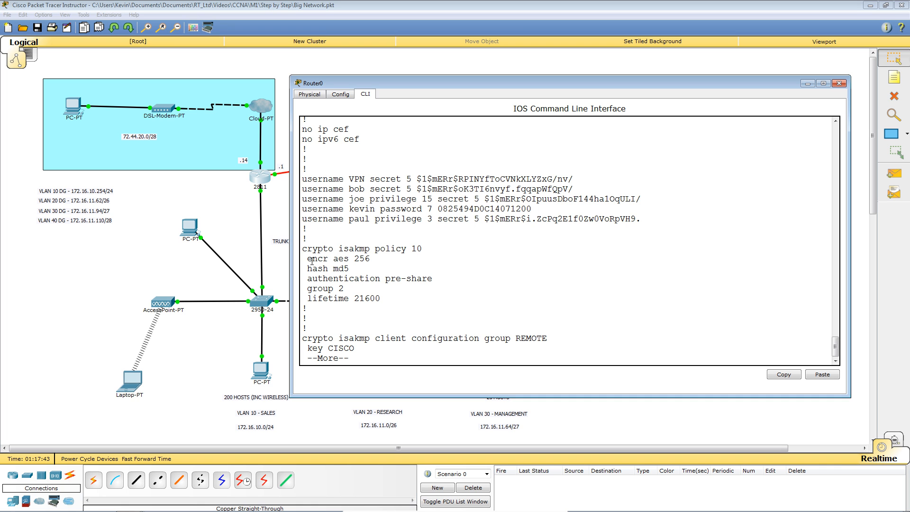
Step: Point out ISAKMP policy 10's AES 256 encryption and group 2, then page to client group REMOTE
drag(306, 259, 335, 261)
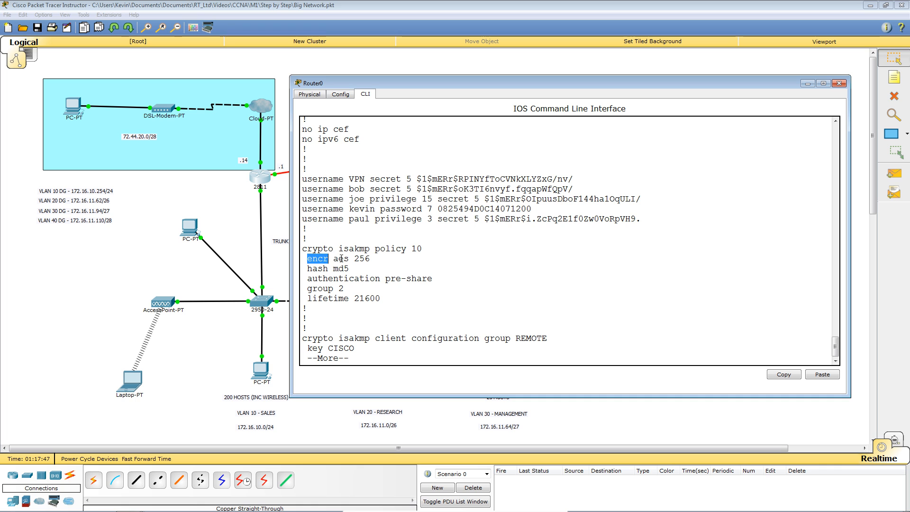
drag(354, 259, 369, 259)
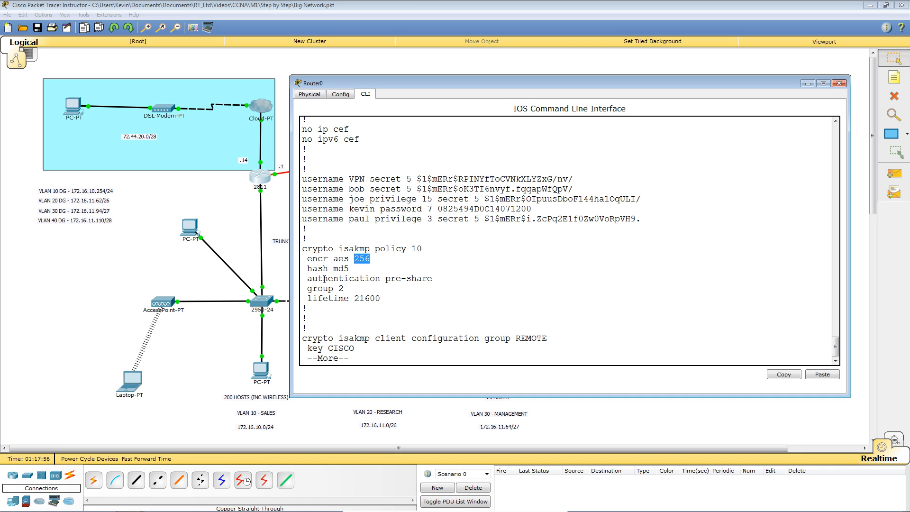
drag(308, 288, 345, 289)
click(374, 298)
key(Return)
key(Return)
key(Return)
key(Return)
key(Return)
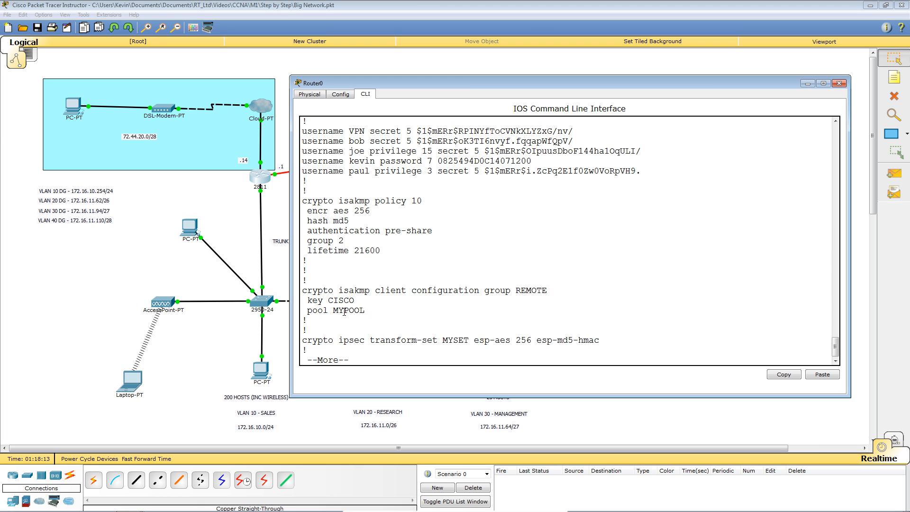
Step: Point out pool MYPOOL in client group REMOTE, then show the next config page
drag(329, 311, 366, 310)
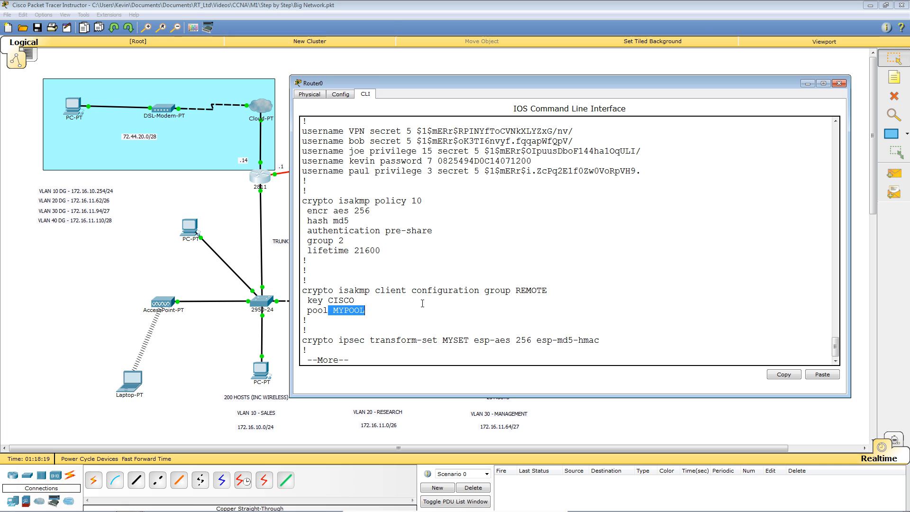
click(448, 331)
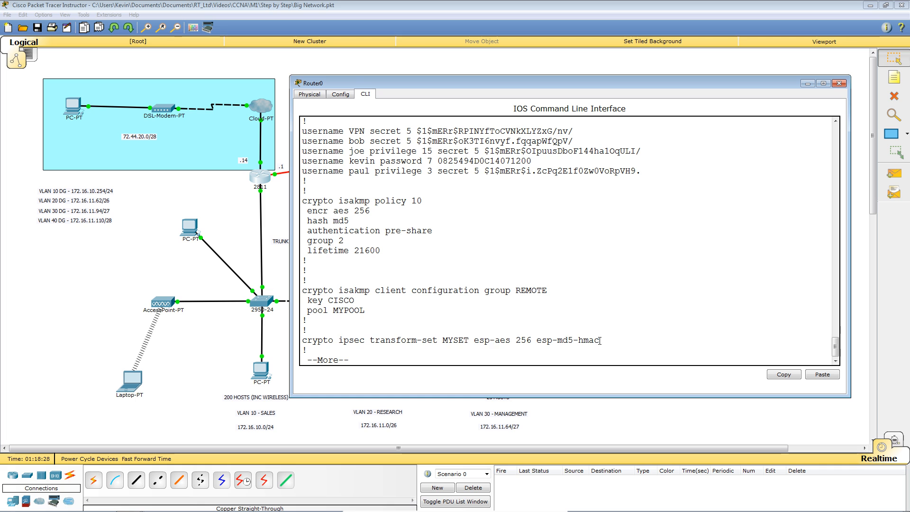
key(space)
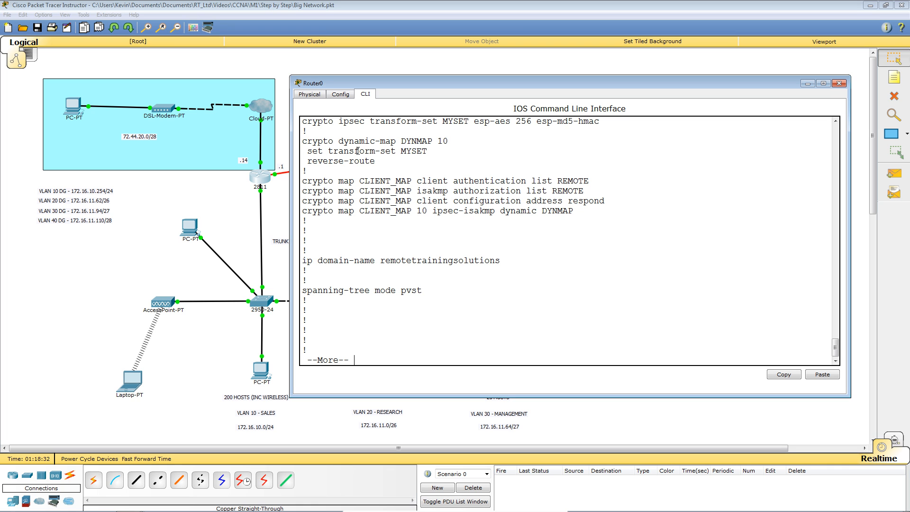
Step: Point out the crypto map's reverse-route, REMOTE authentication and authorization lists, and DYNMAP
drag(374, 164, 572, 210)
click(618, 269)
drag(453, 180, 562, 181)
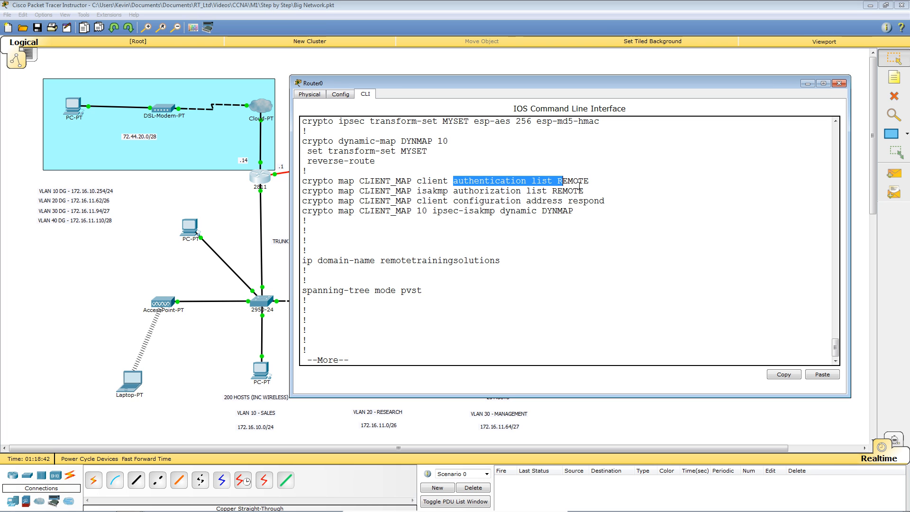
click(461, 203)
drag(452, 190, 526, 190)
click(565, 190)
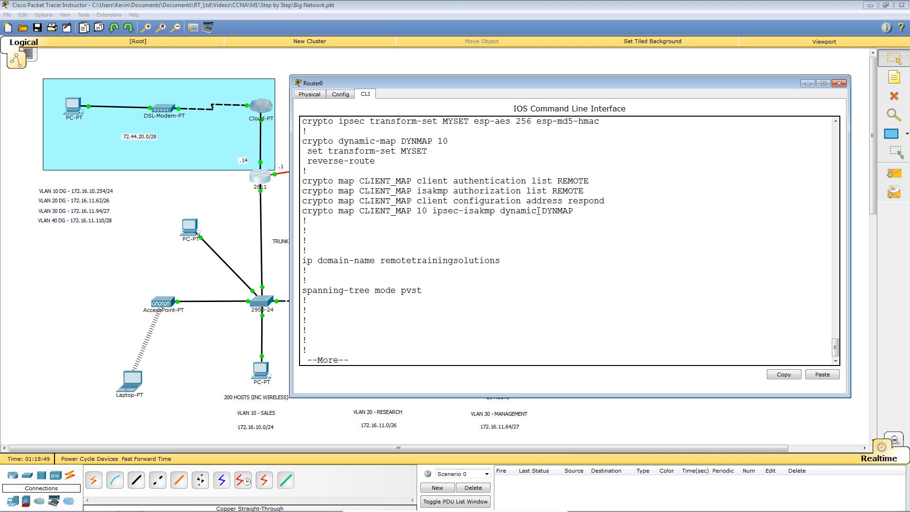
drag(541, 211, 574, 210)
drag(401, 141, 433, 141)
Step: Page to the MYPOOL address range and the config's end, then return to the topology
key(space)
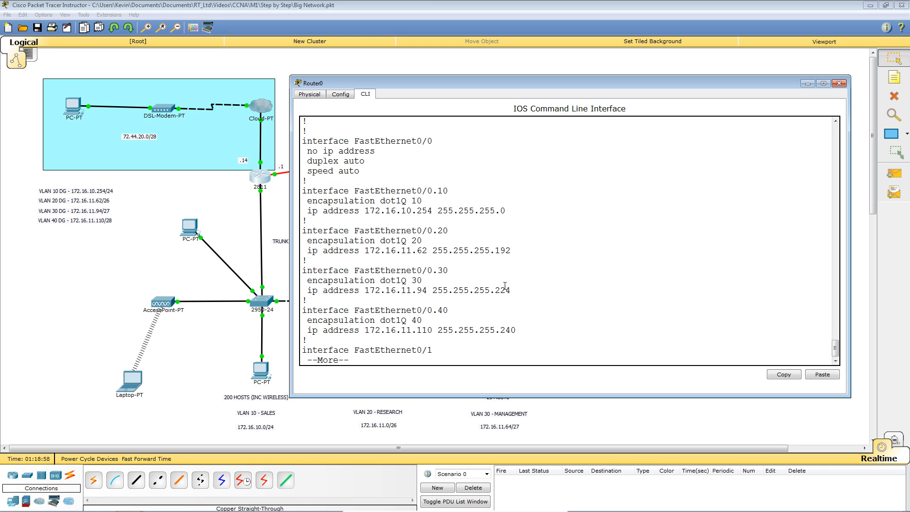
key(space)
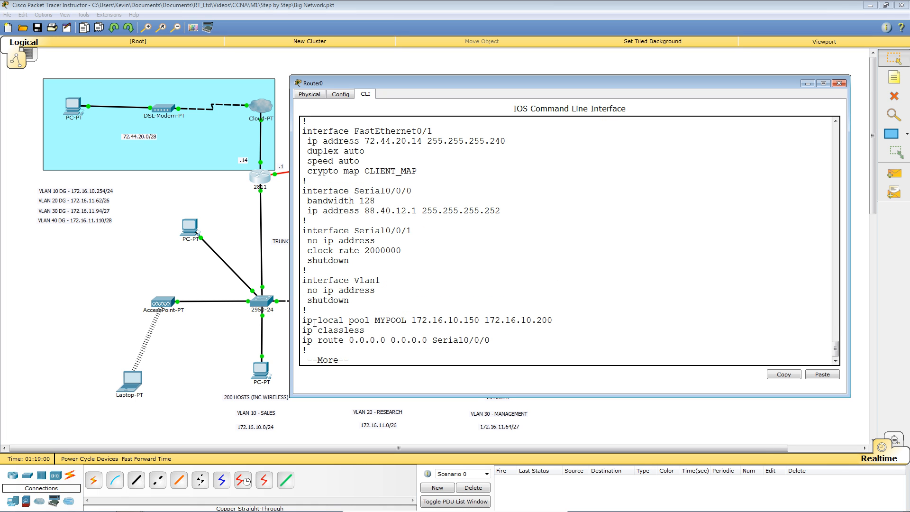
drag(302, 320, 546, 319)
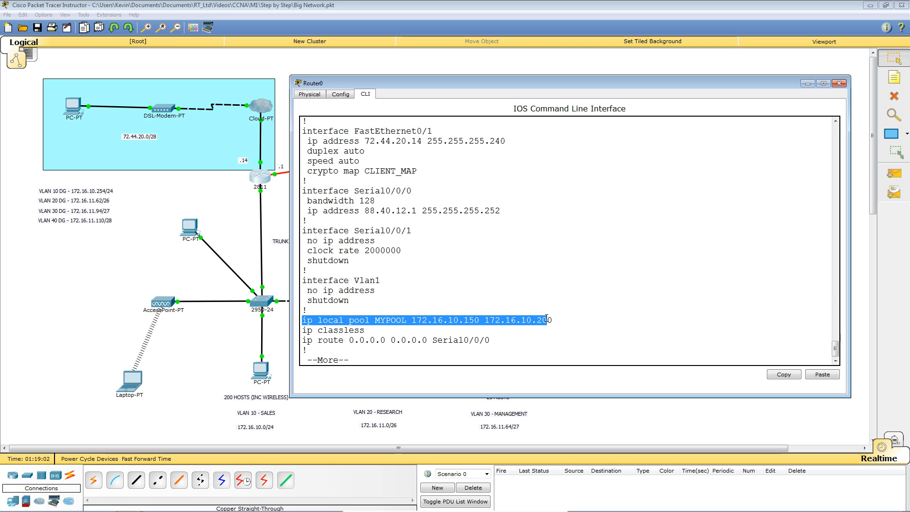
click(627, 306)
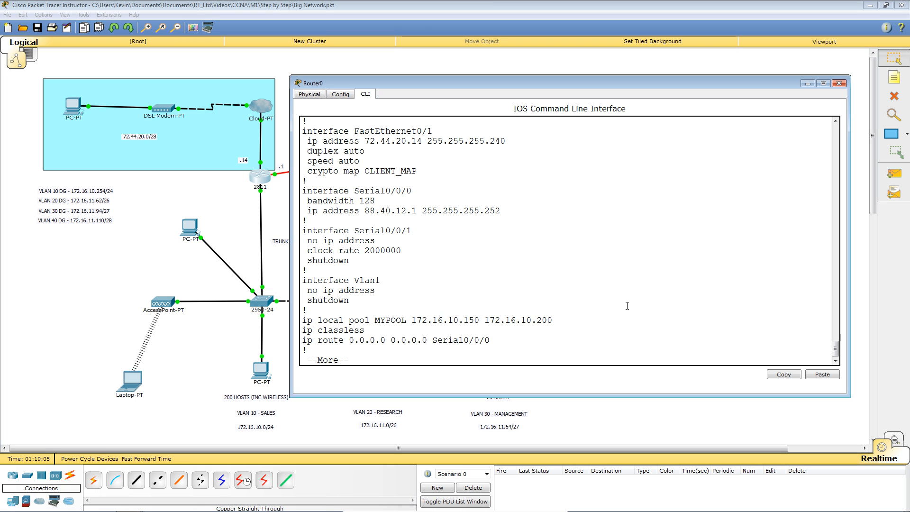
key(space)
key(space)
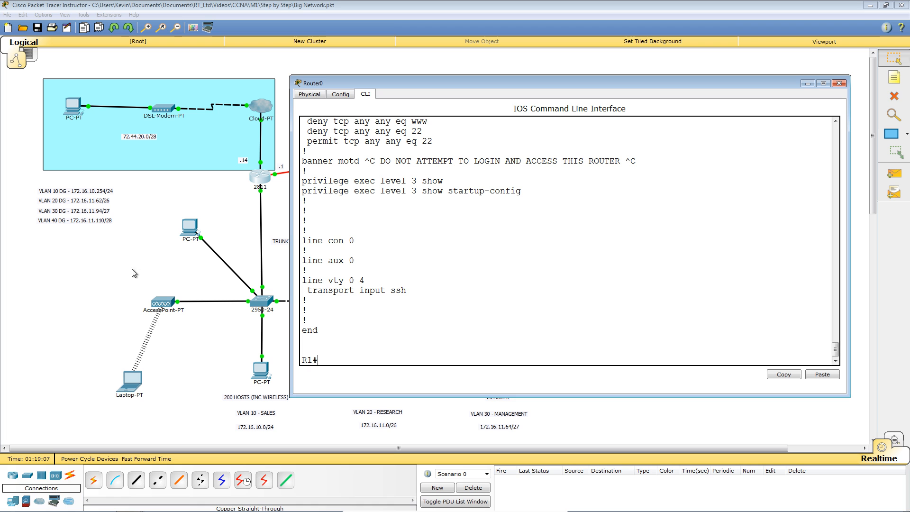
click(113, 279)
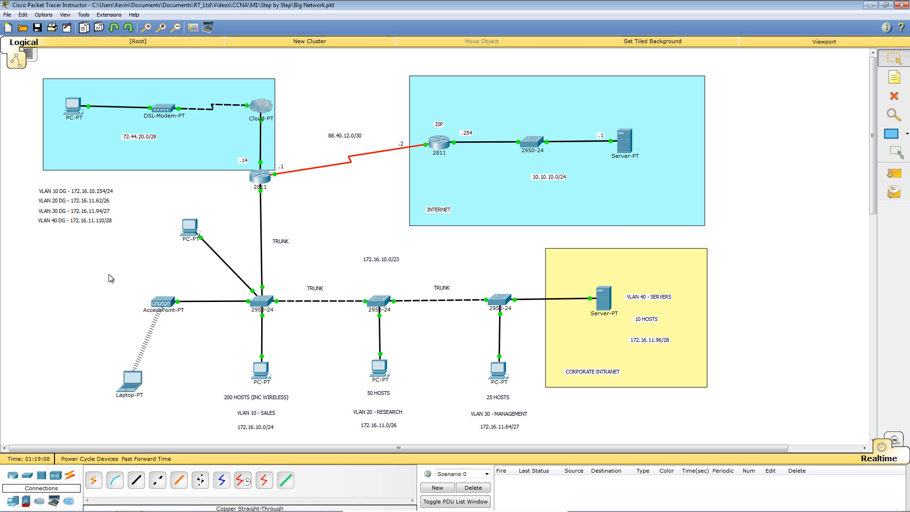
Step: In PC4's VPN client, enter group REMOTE, the group key, server 72.44.20.14, username VPN and its password
click(75, 113)
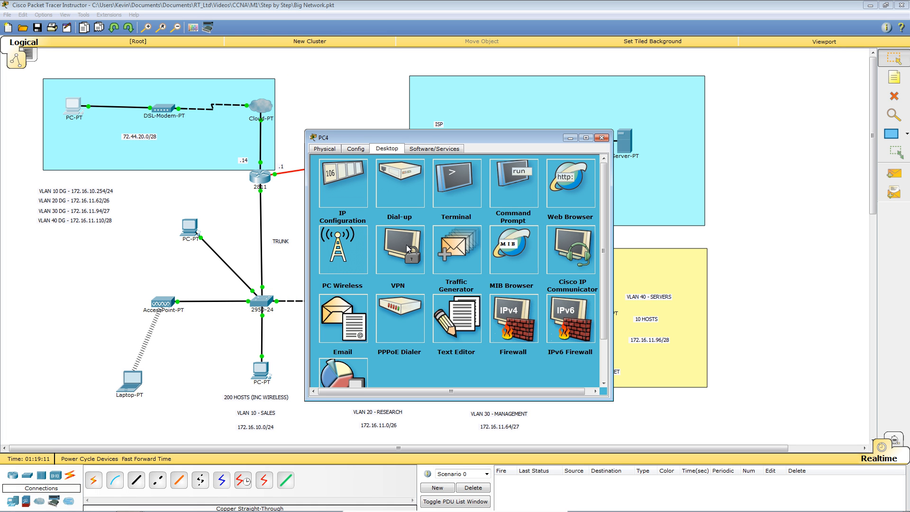
click(406, 244)
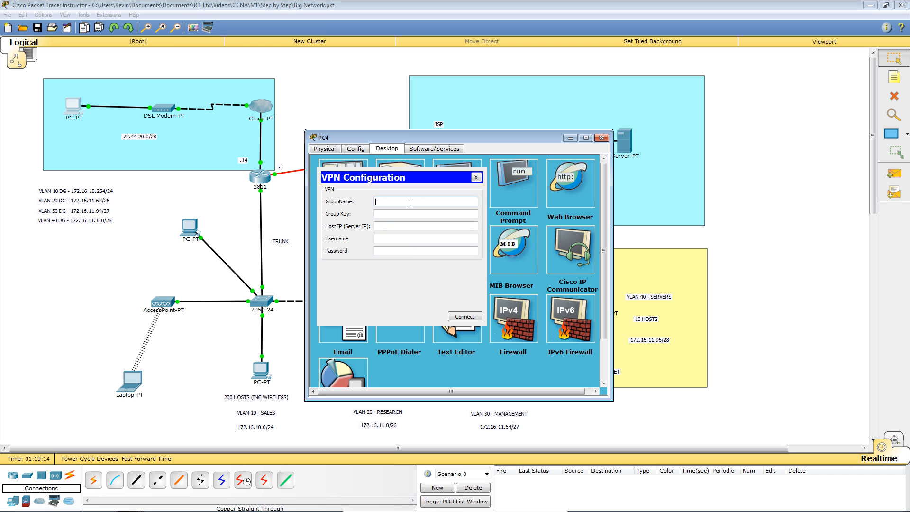
text(REMOTE)
key(Tab)
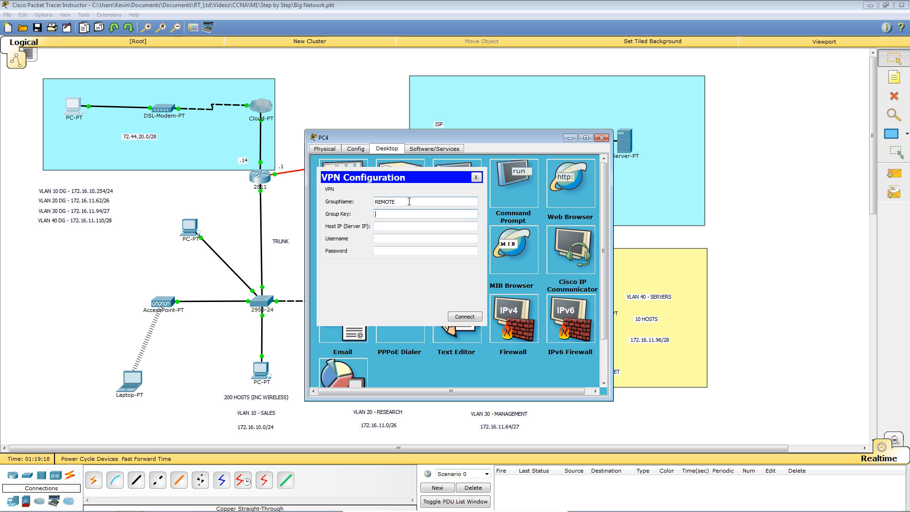
text(CISCO)
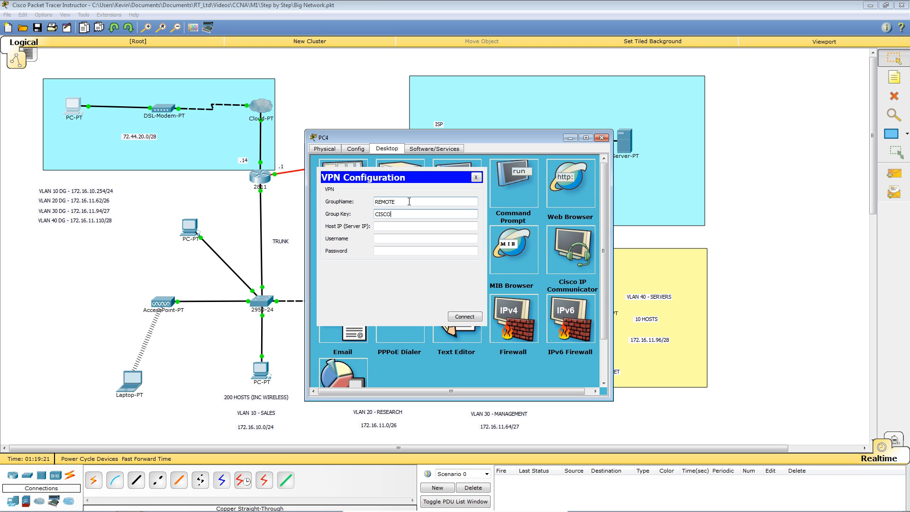
key(Tab)
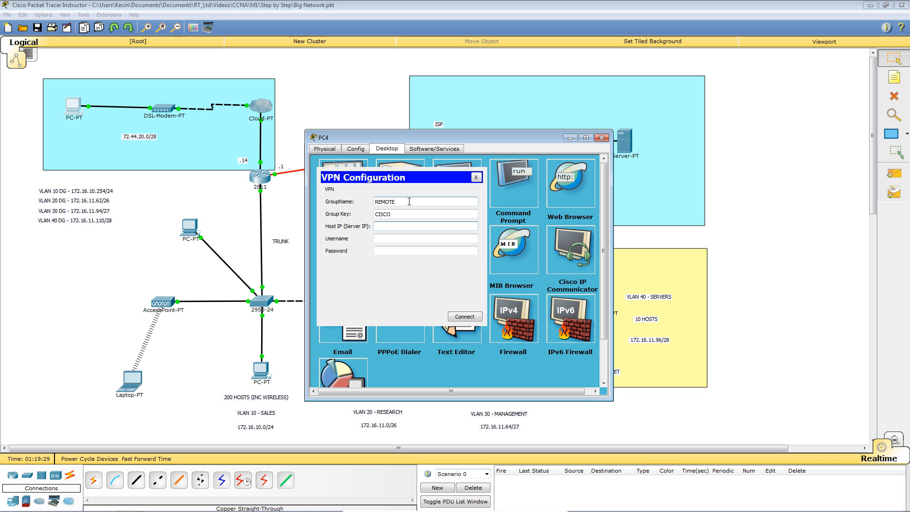
text(72.4)
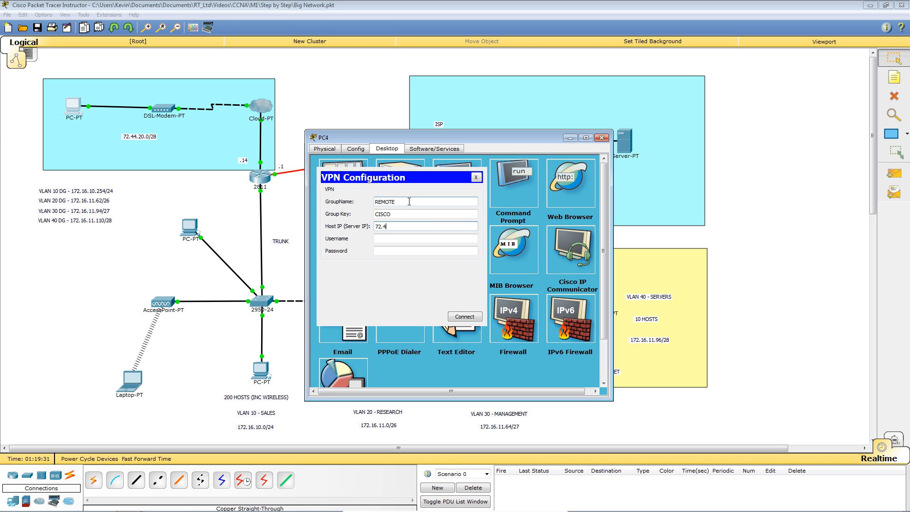
text(4.20.14)
key(Tab)
text(VPN)
key(Tab)
text(cisco)
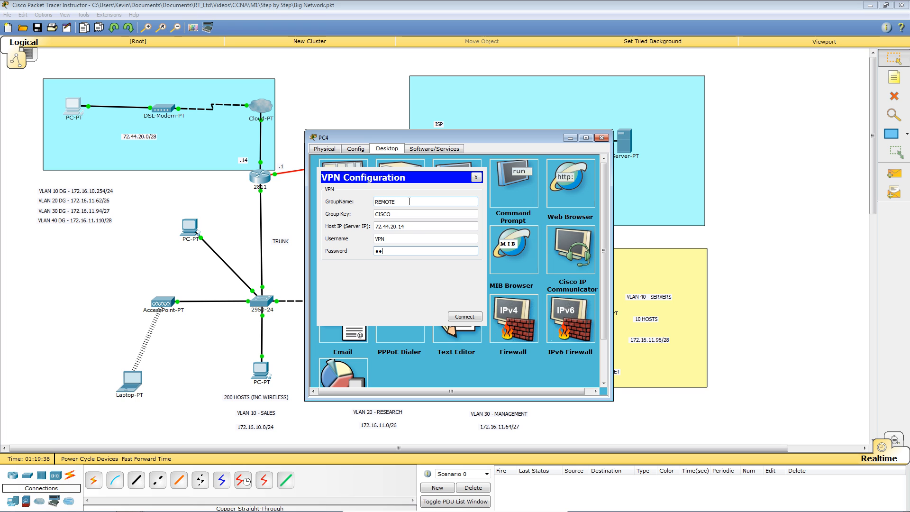
text(12345)
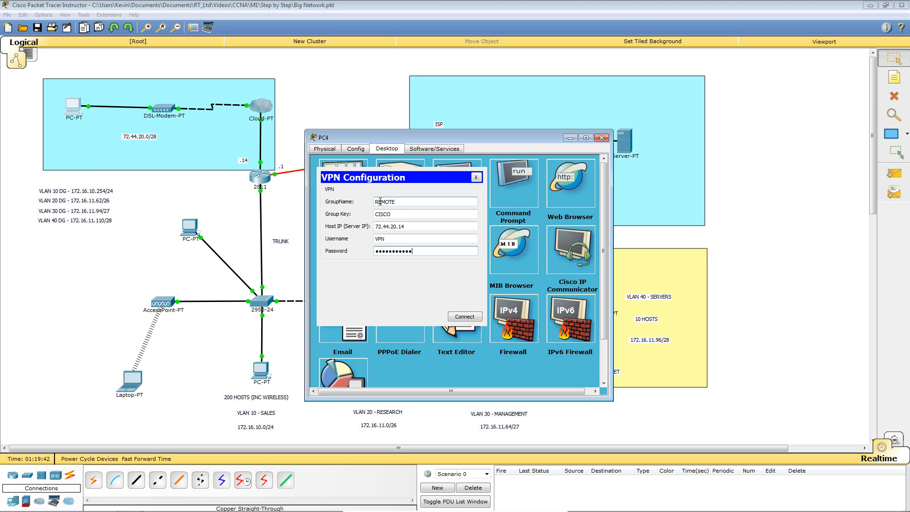
Step: Connect to the VPN, acknowledge the connected message, and close PC4's window
click(463, 316)
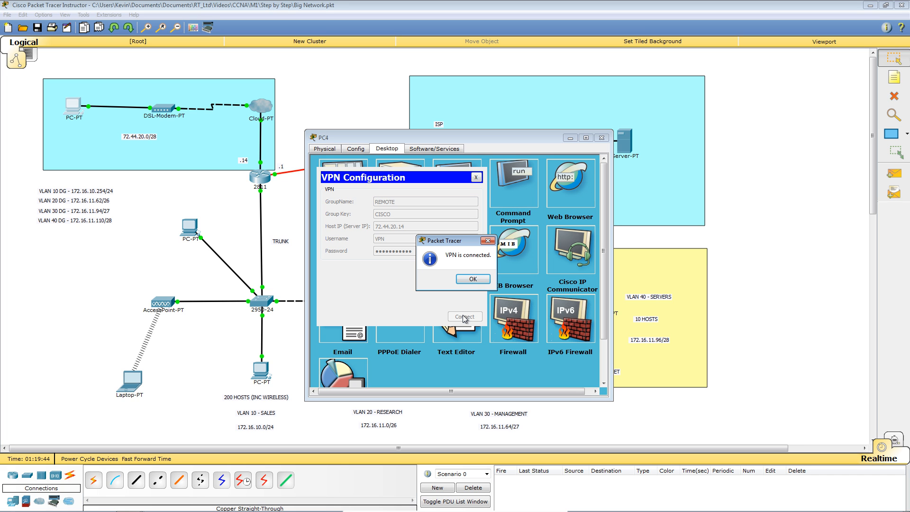
click(483, 281)
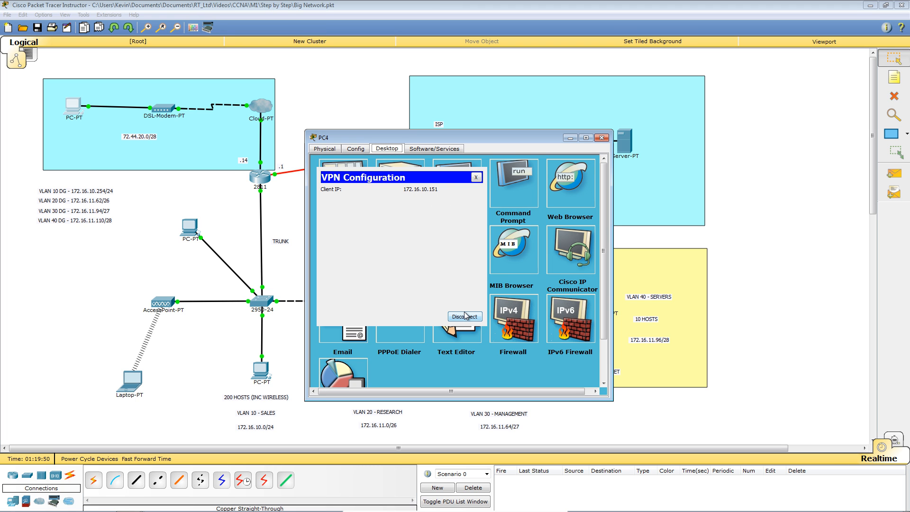
click(601, 137)
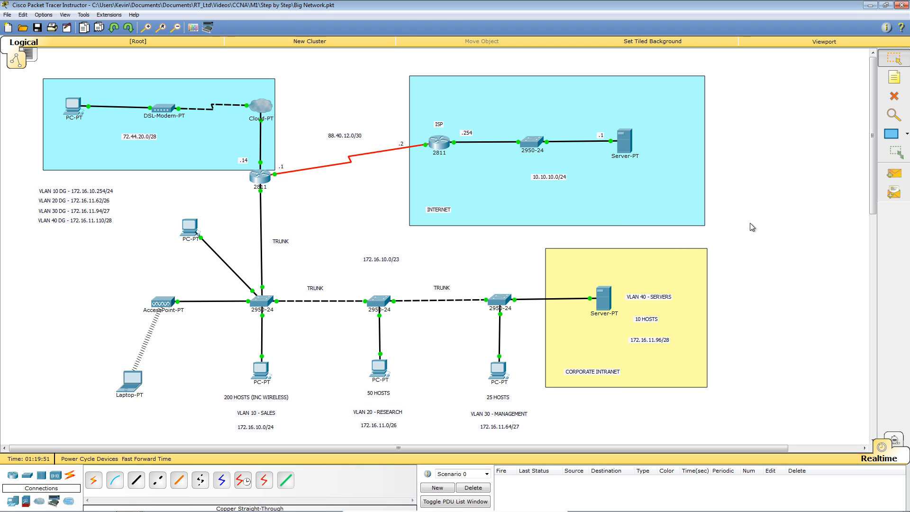